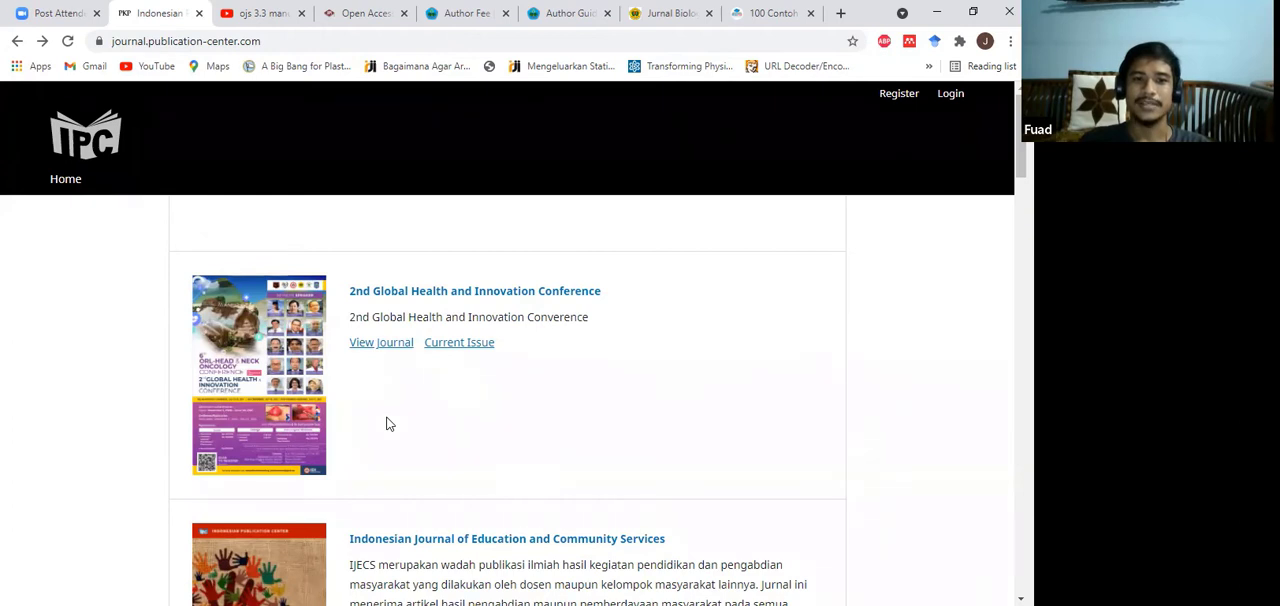
Step: Open the 2nd Global Health and Innovation Conference journal and log in with the prefilled username and the account password
click(388, 349)
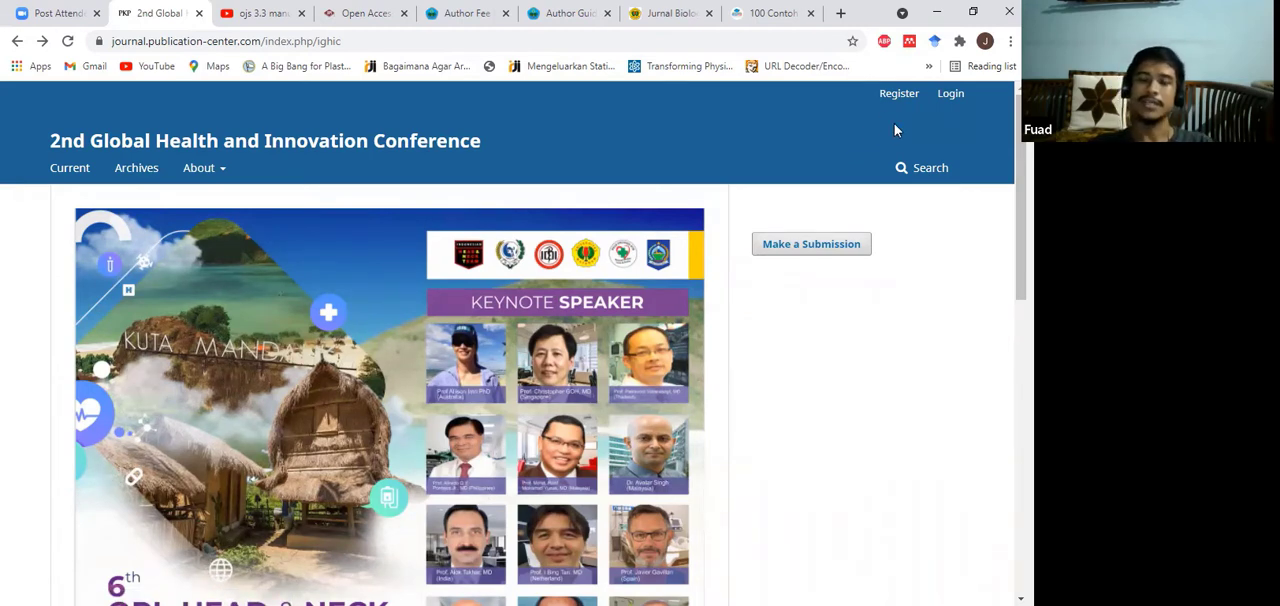
click(951, 99)
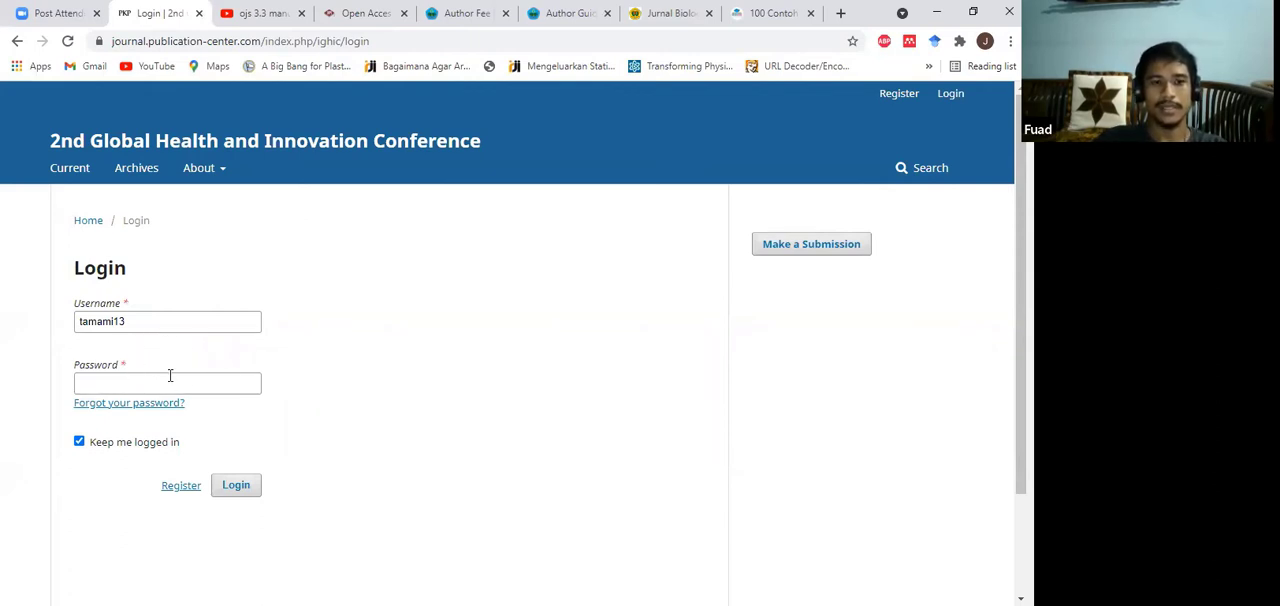
click(137, 321)
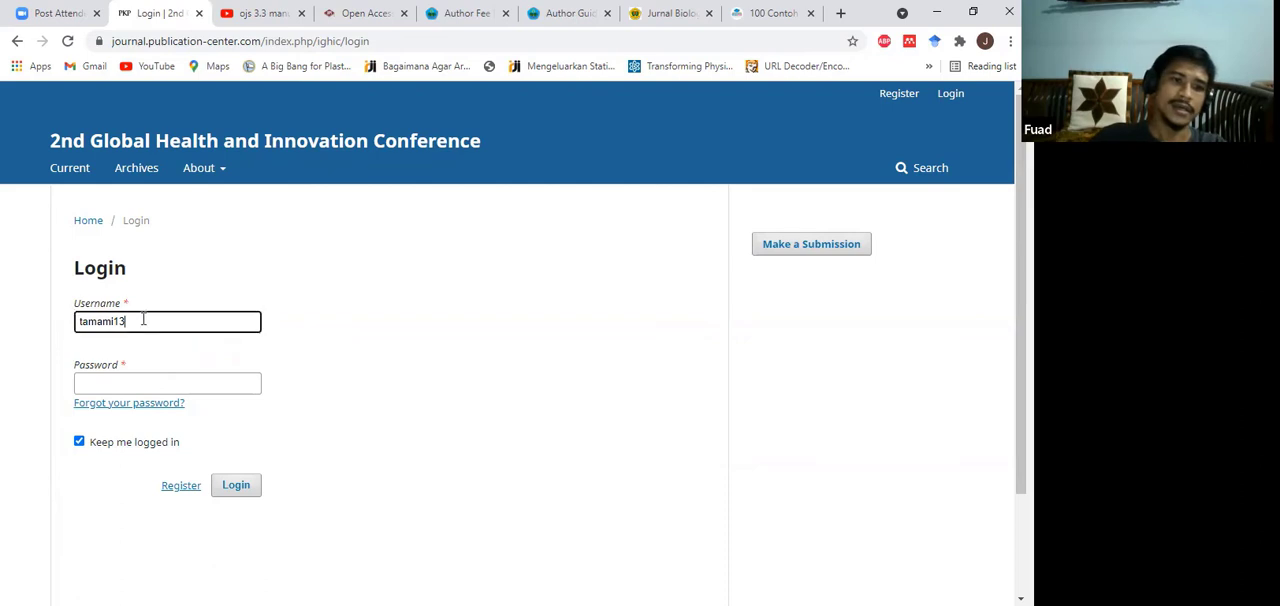
click(130, 381)
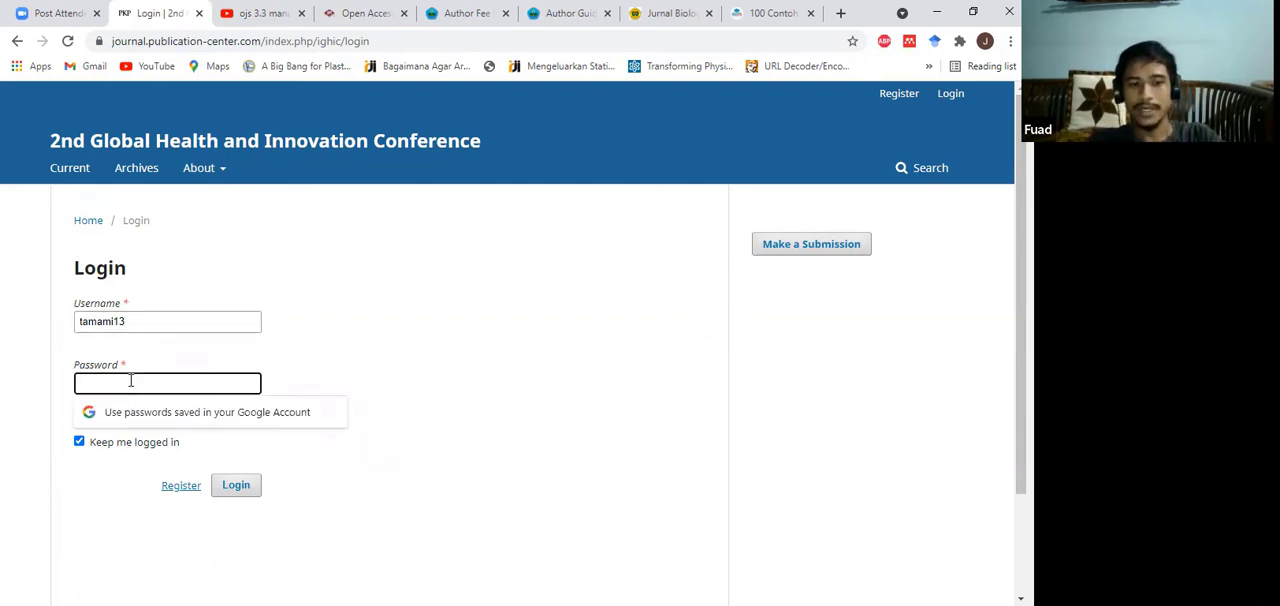
text(**)
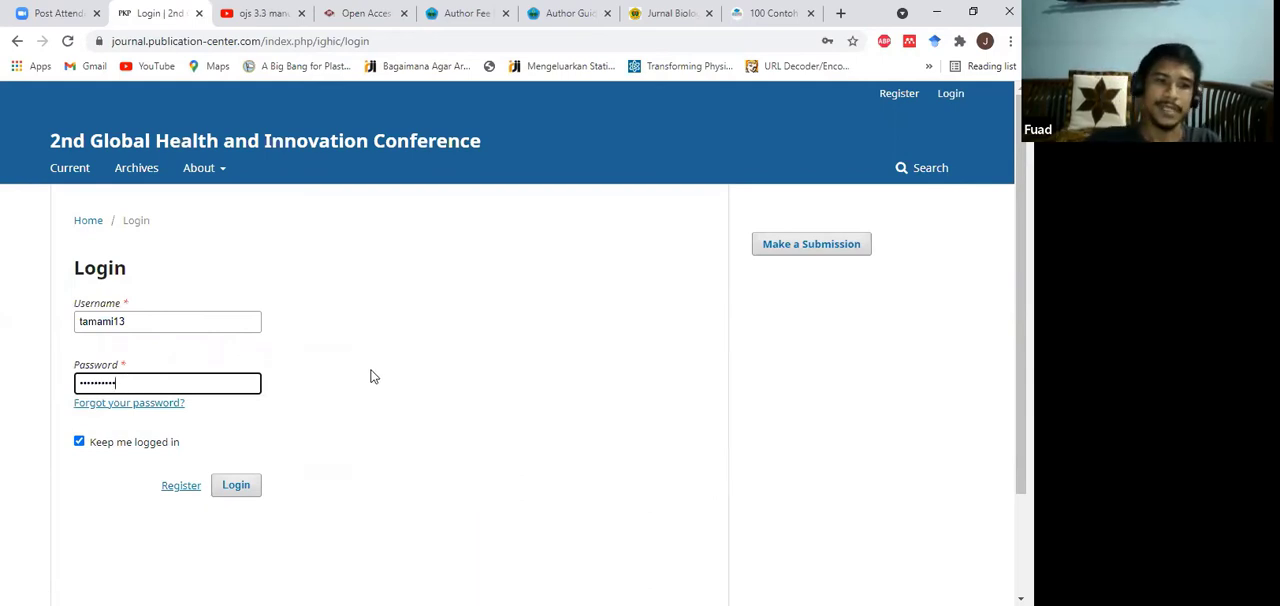
click(333, 397)
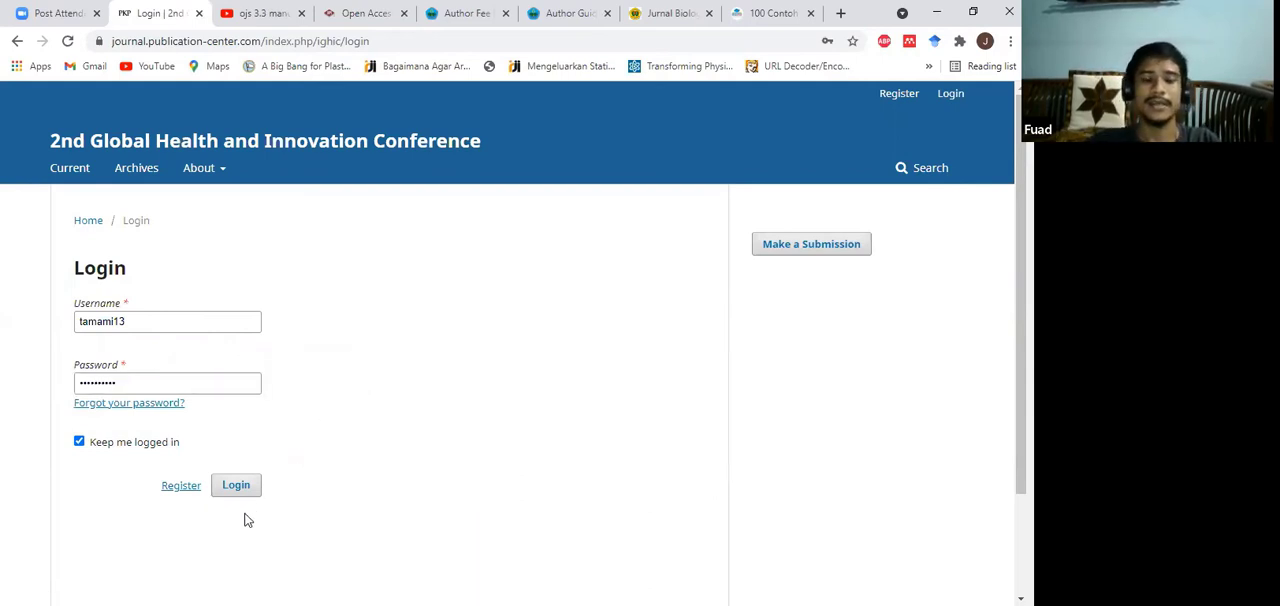
click(243, 486)
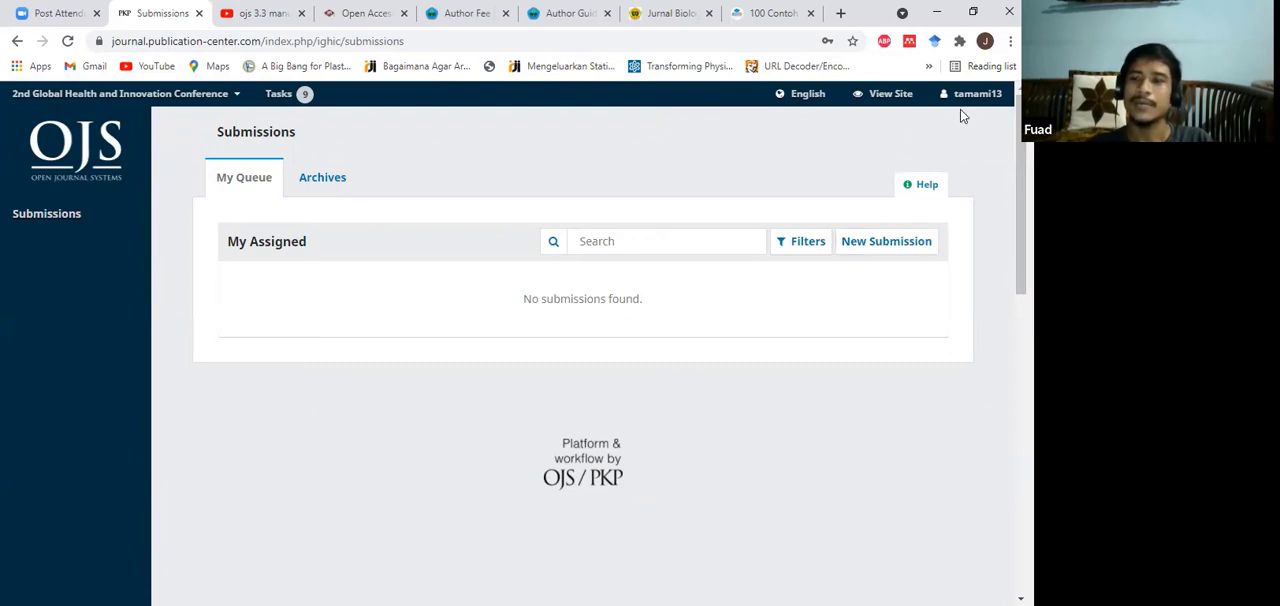
Step: Select the Author role in the user profile and save the roles
mouse_move(964, 102)
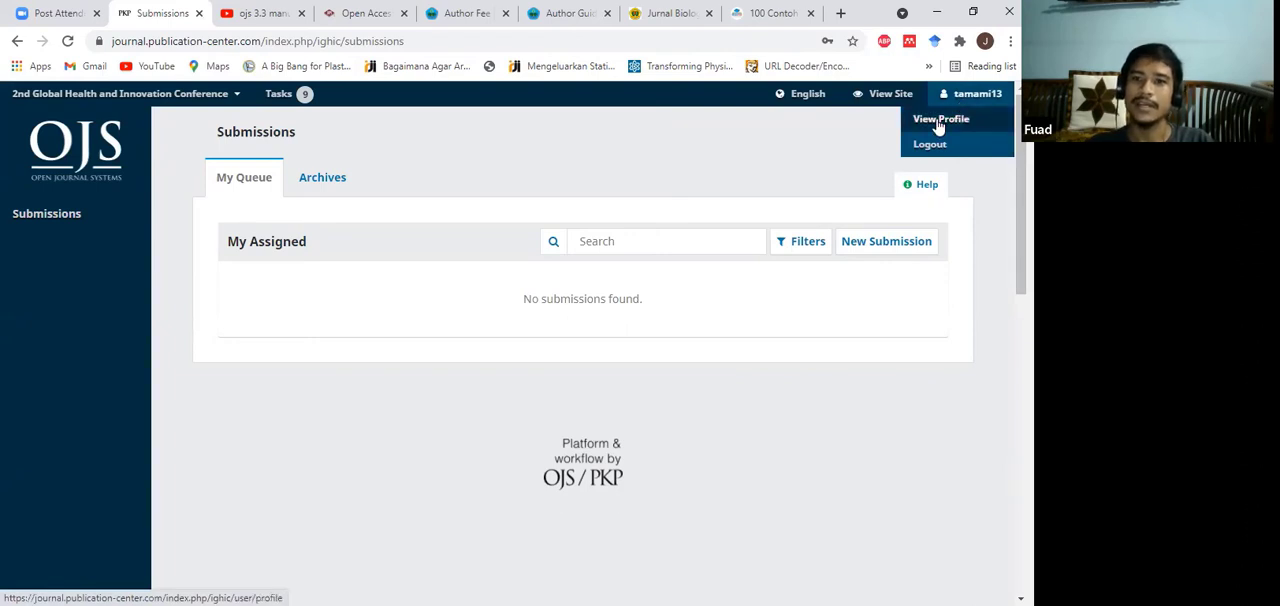
click(938, 124)
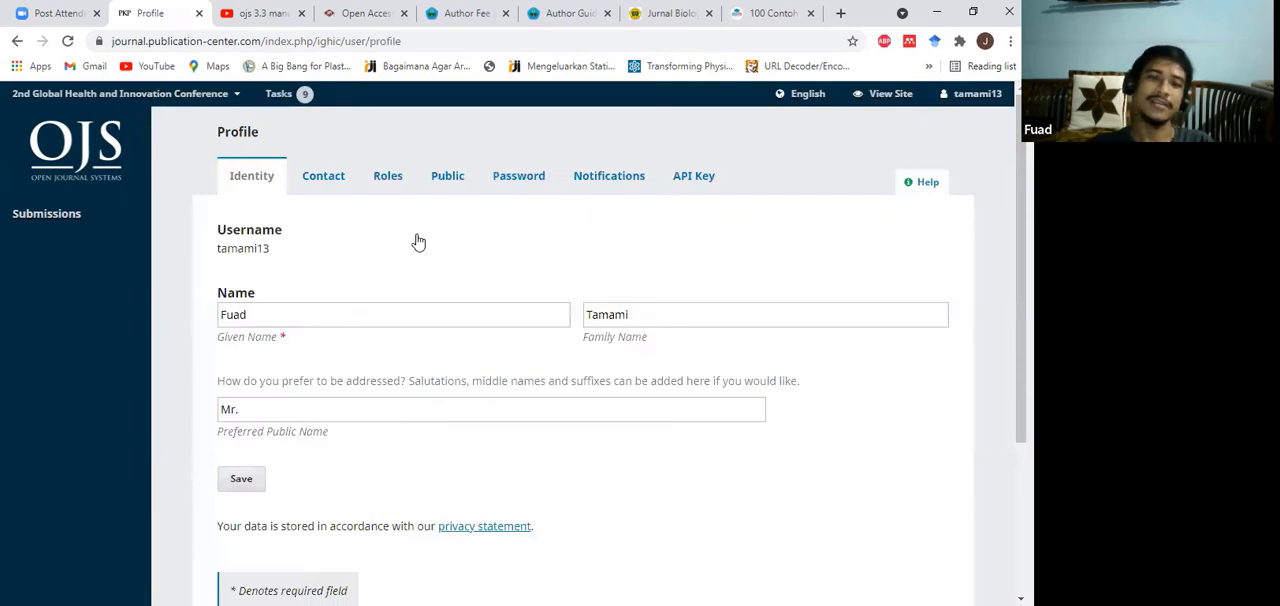
click(390, 180)
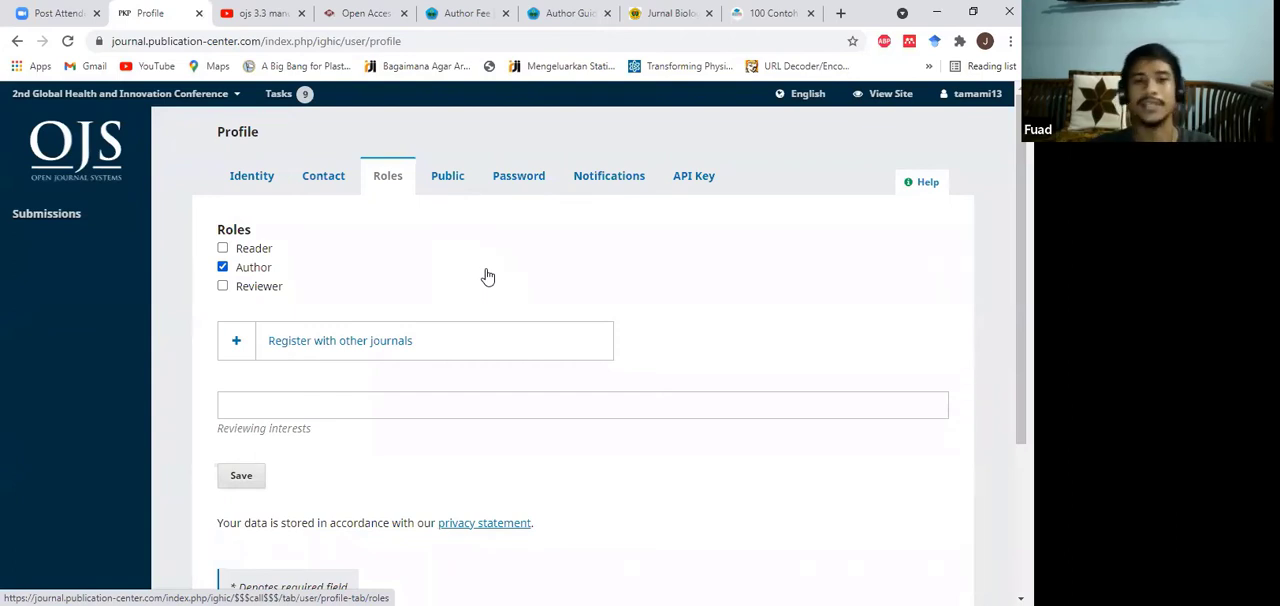
click(223, 268)
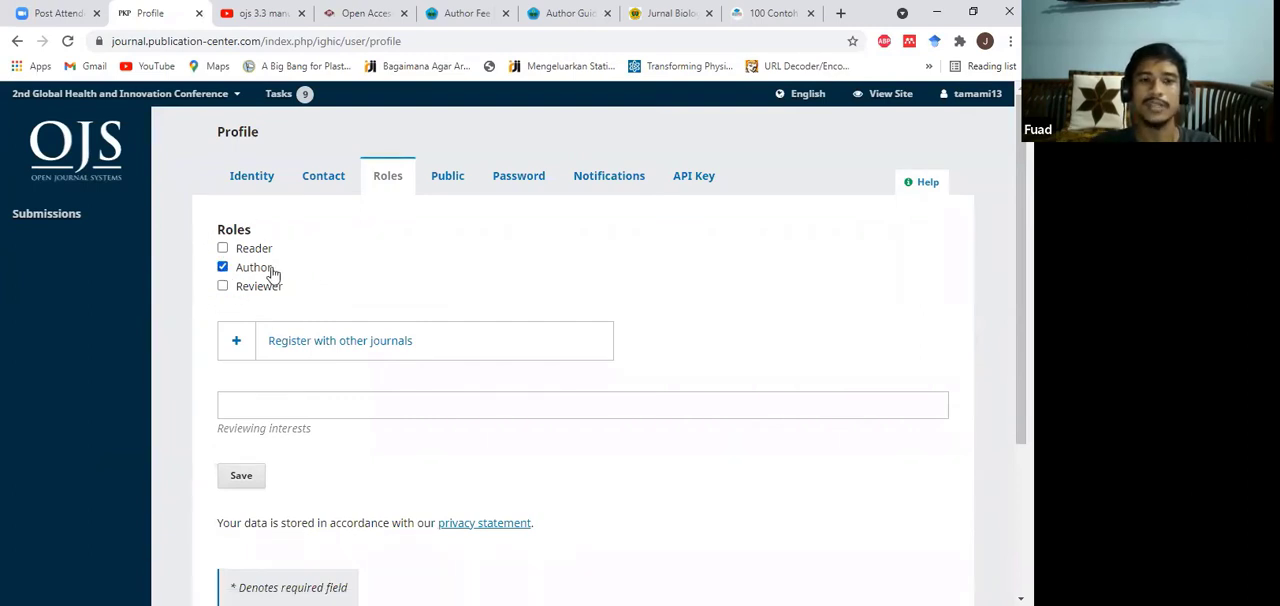
click(241, 476)
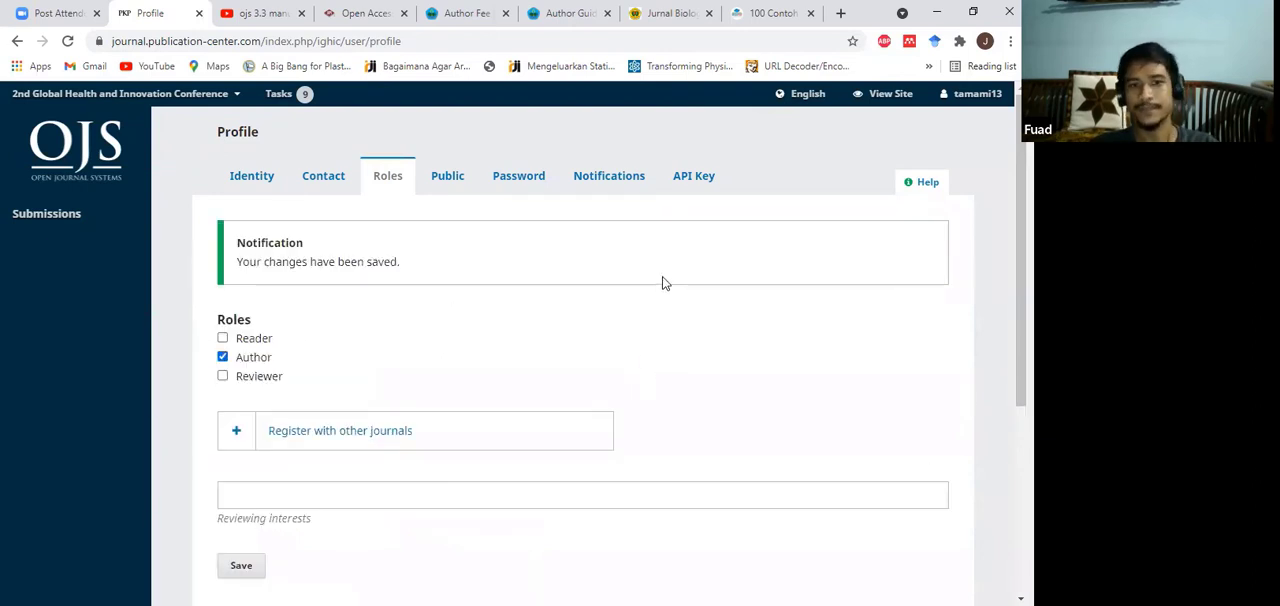
Step: Start a new submission from the submissions list and acknowledge all five submission requirements
click(60, 218)
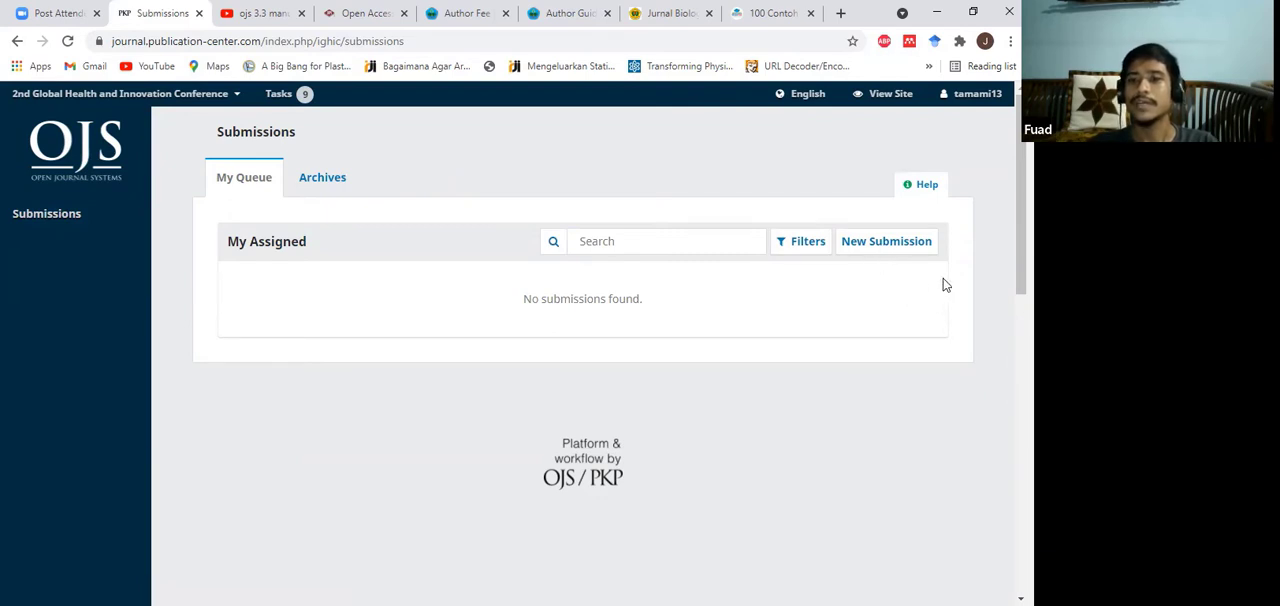
click(900, 250)
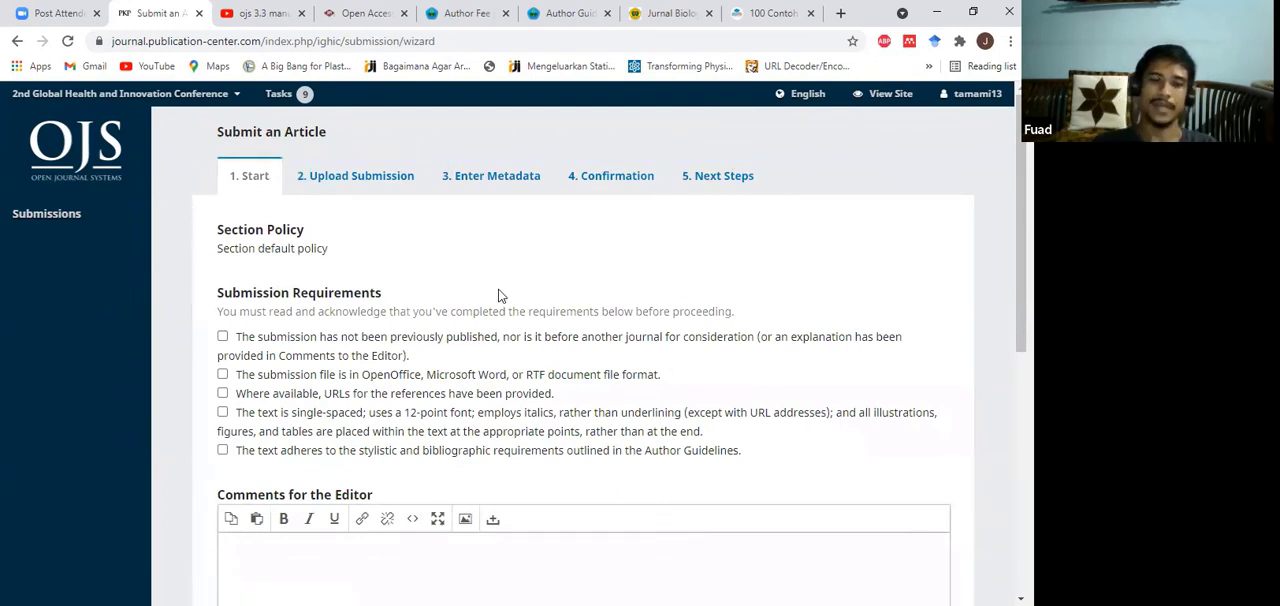
scroll(288, 268, down, 1)
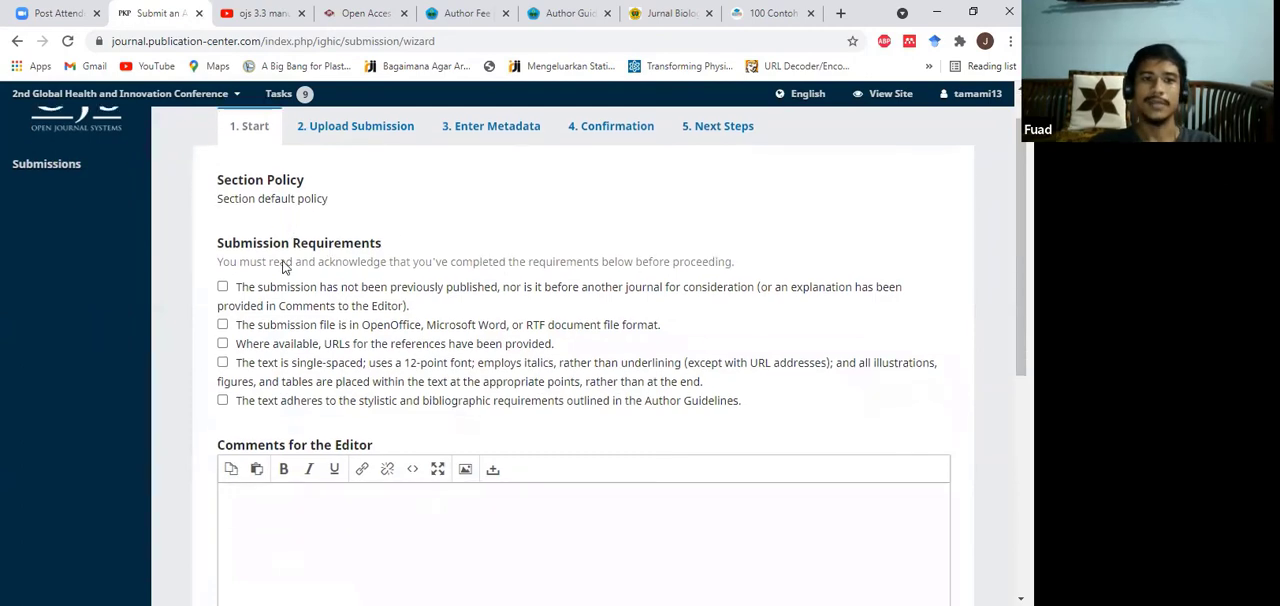
scroll(284, 267, down, 1)
scroll(229, 266, up, 2)
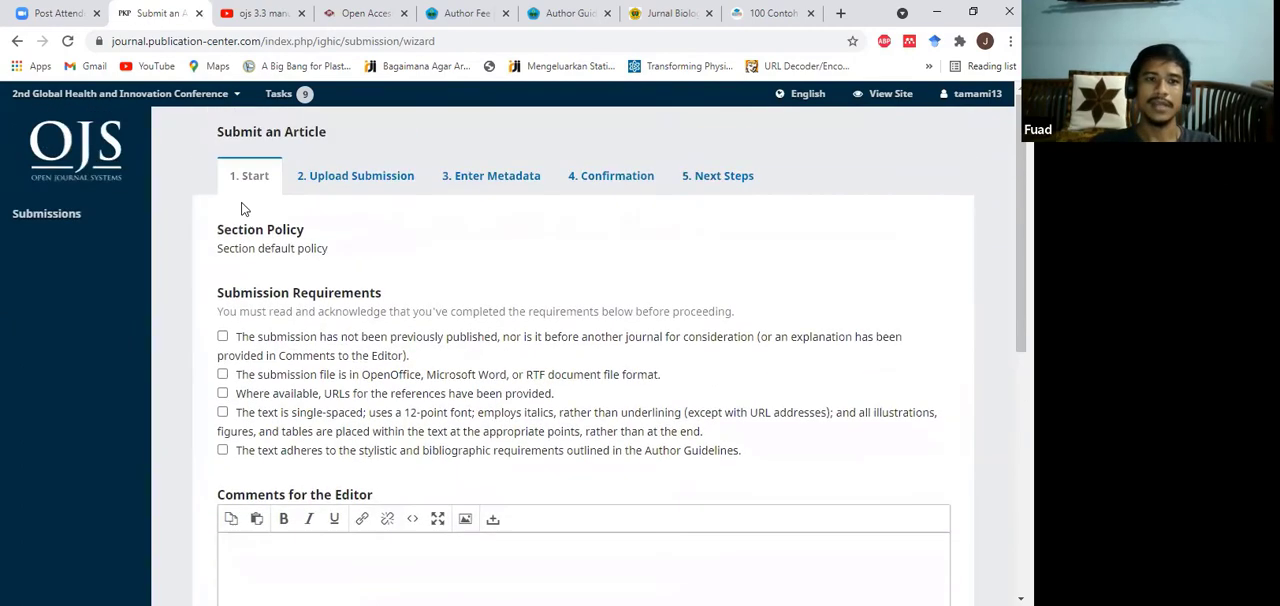
click(222, 337)
click(222, 374)
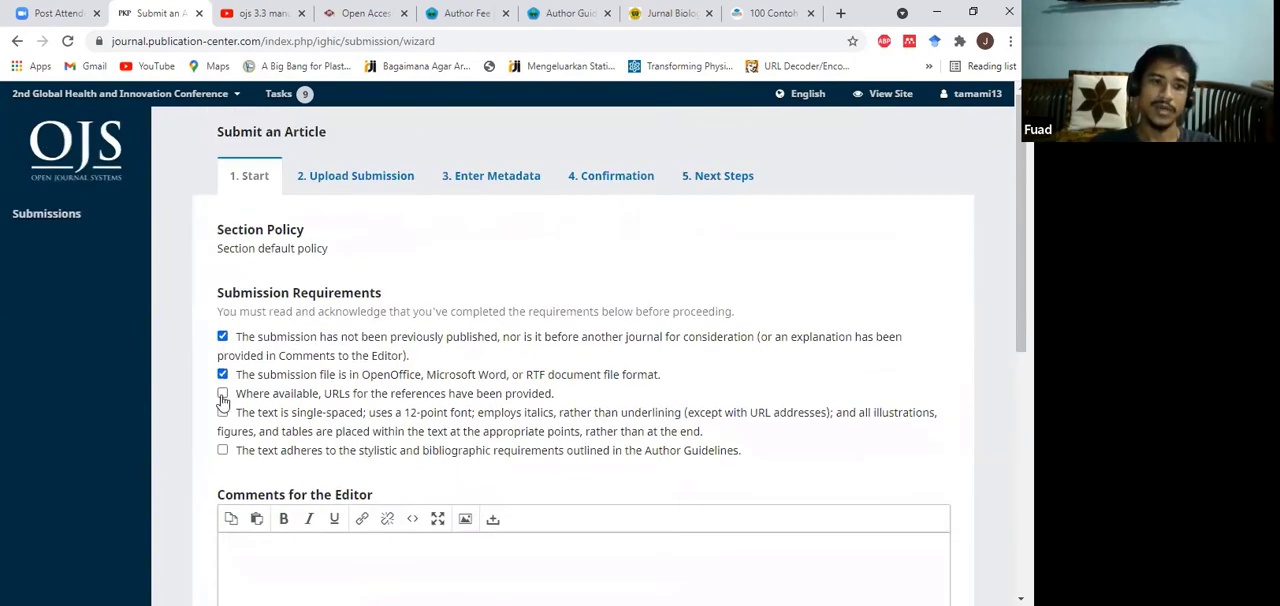
click(222, 393)
click(222, 413)
click(222, 450)
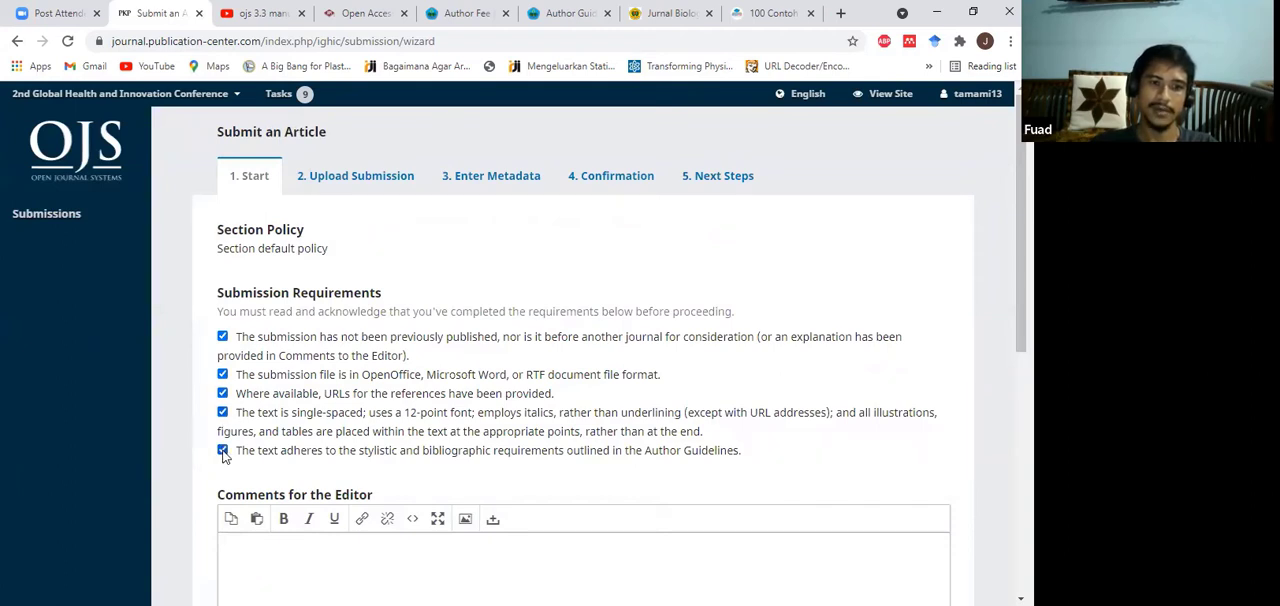
Step: Agree to data collection under the privacy statement and continue to the submission upload stage
scroll(476, 331, down, 3)
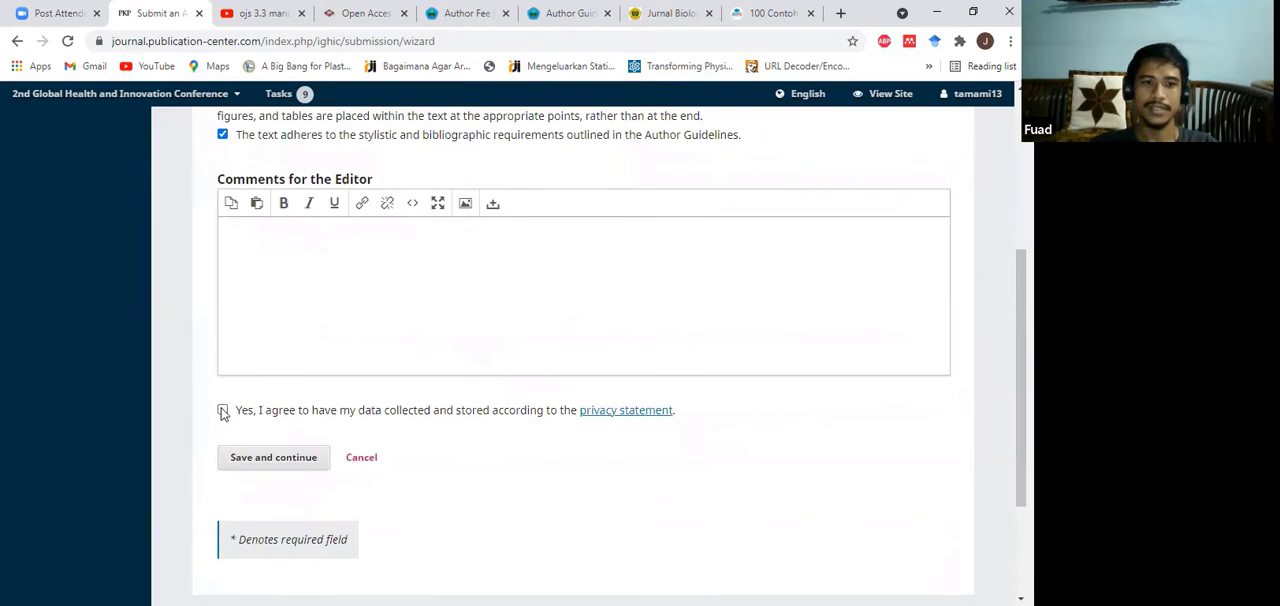
click(222, 411)
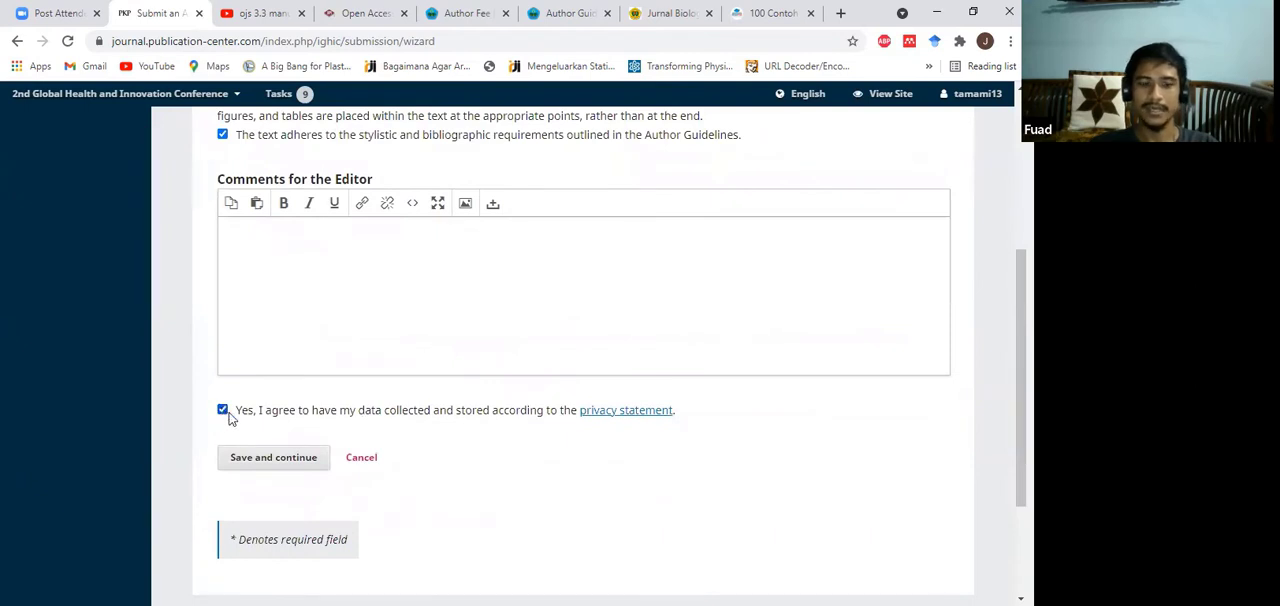
click(292, 466)
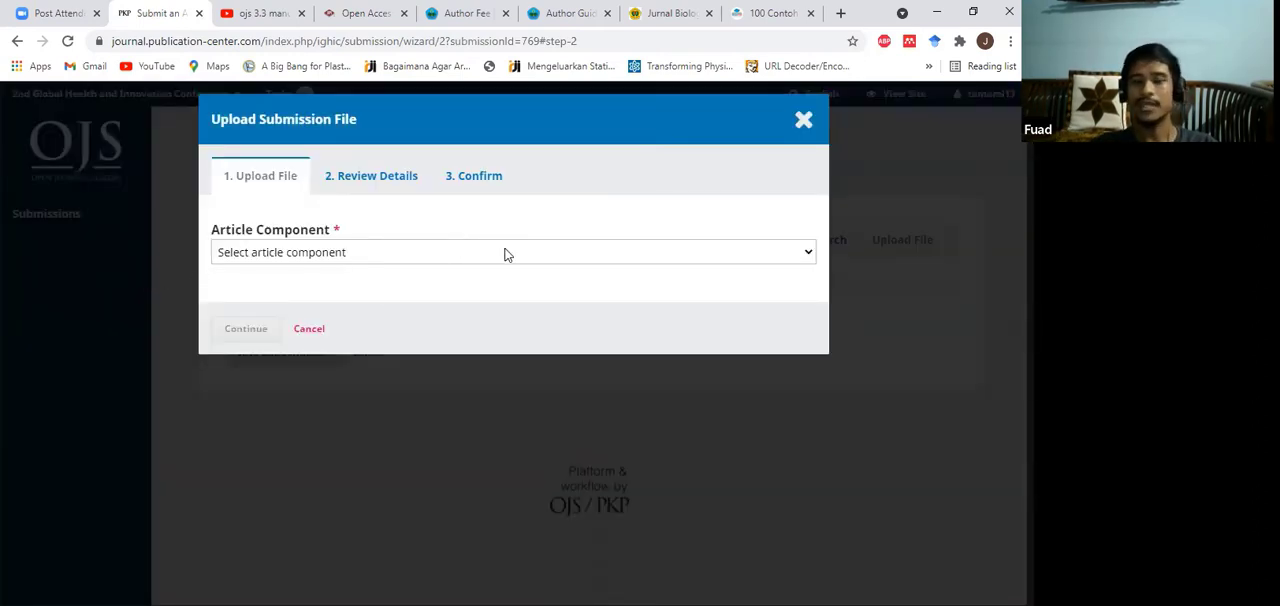
Step: Upload Original Research Paper.docx from New Volume (D:) as the Article Text component
click(370, 255)
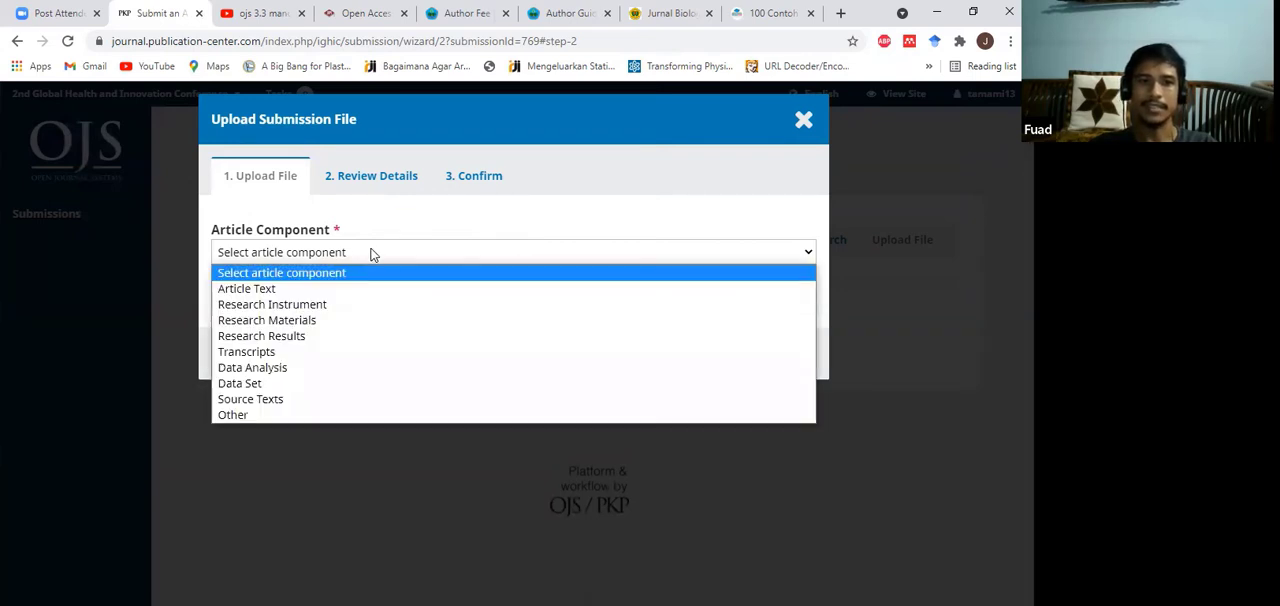
click(246, 288)
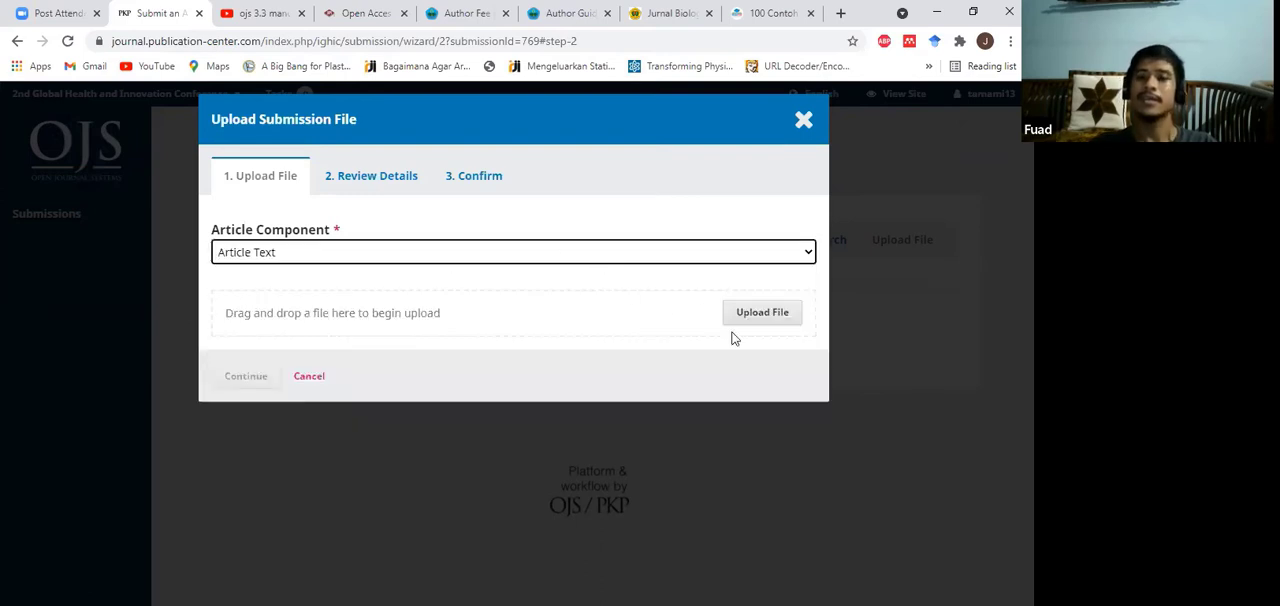
click(765, 316)
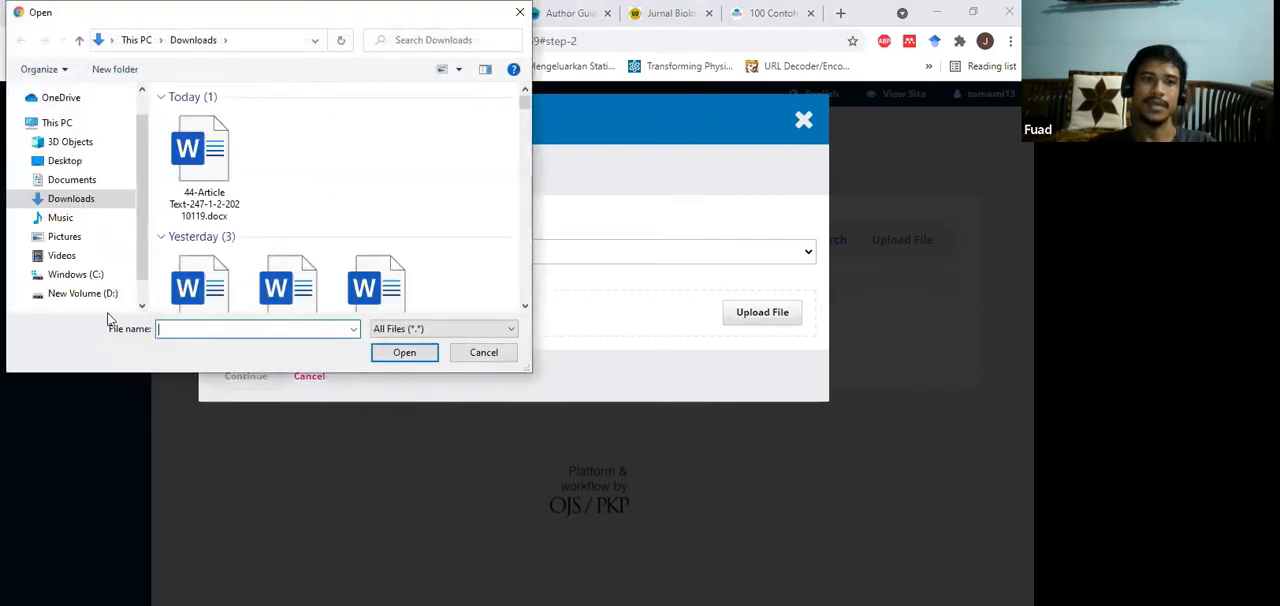
click(96, 297)
scroll(470, 197, down, 5)
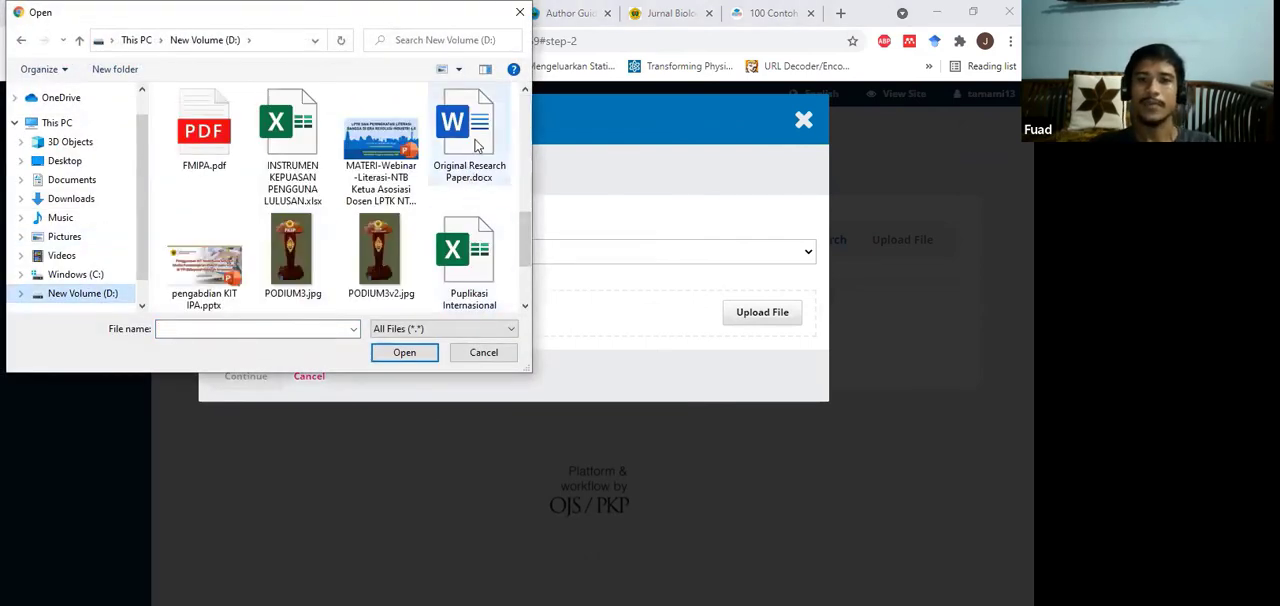
click(474, 143)
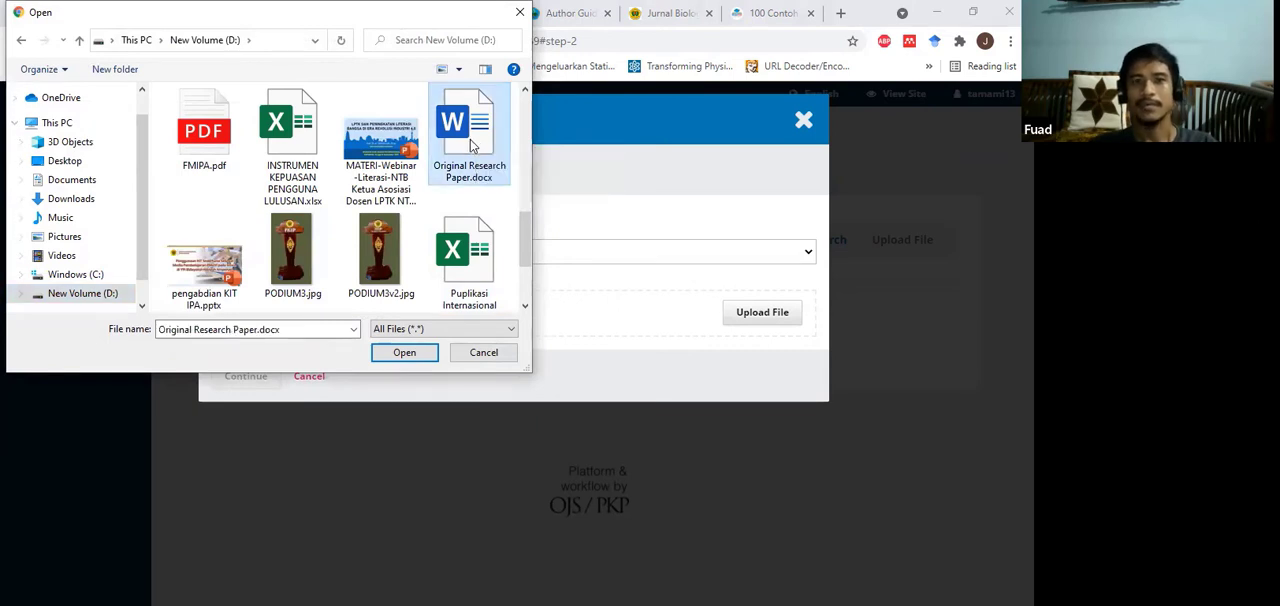
click(404, 353)
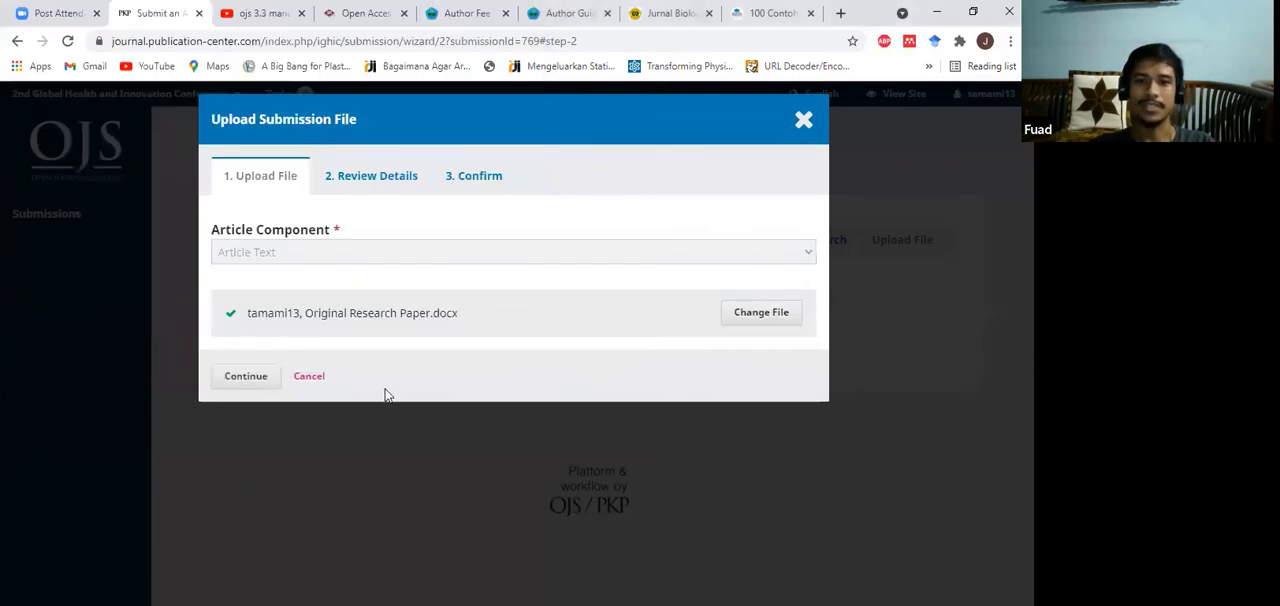
Step: Accept the uploaded file's details, finish the file upload and continue to the metadata stage
click(240, 380)
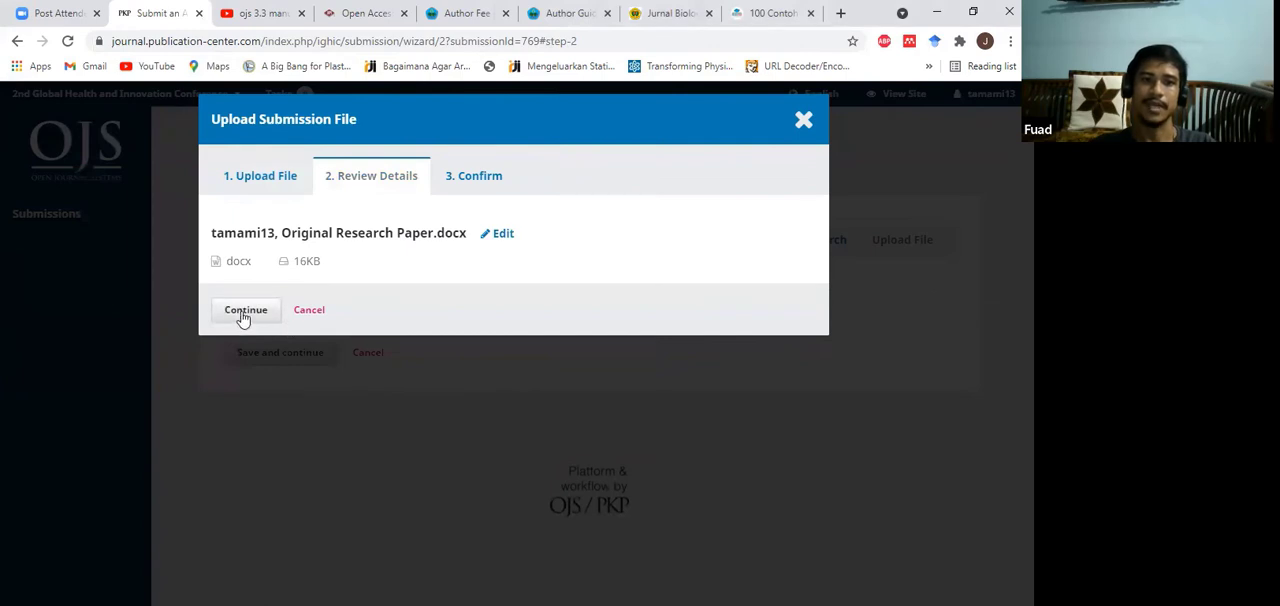
click(242, 314)
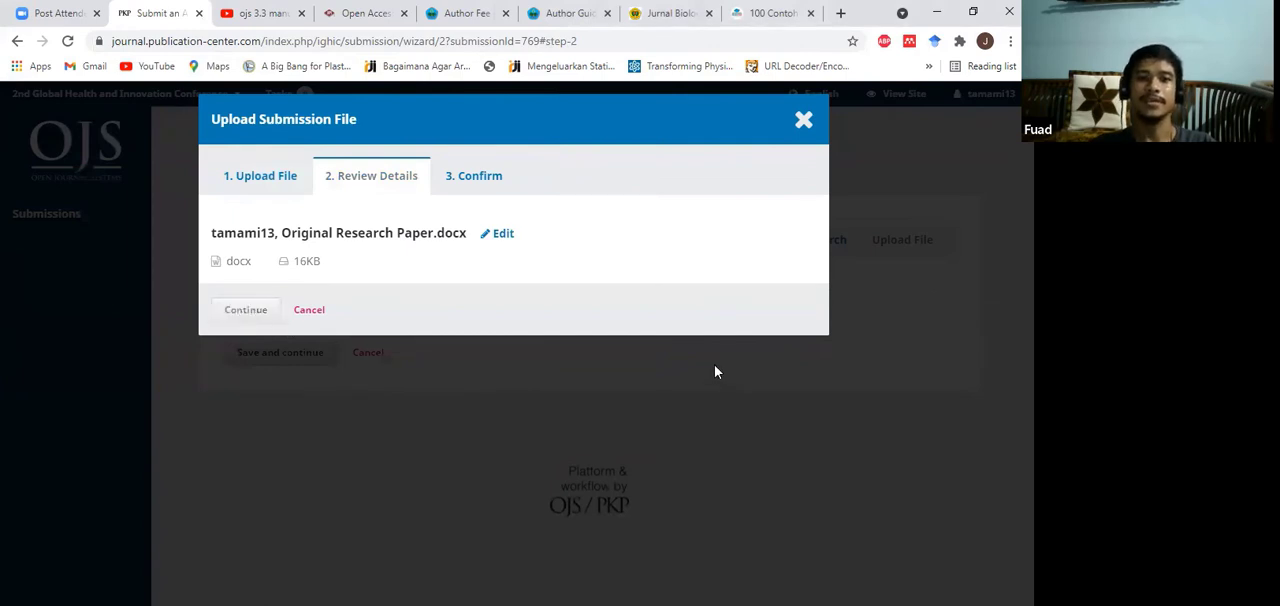
click(248, 370)
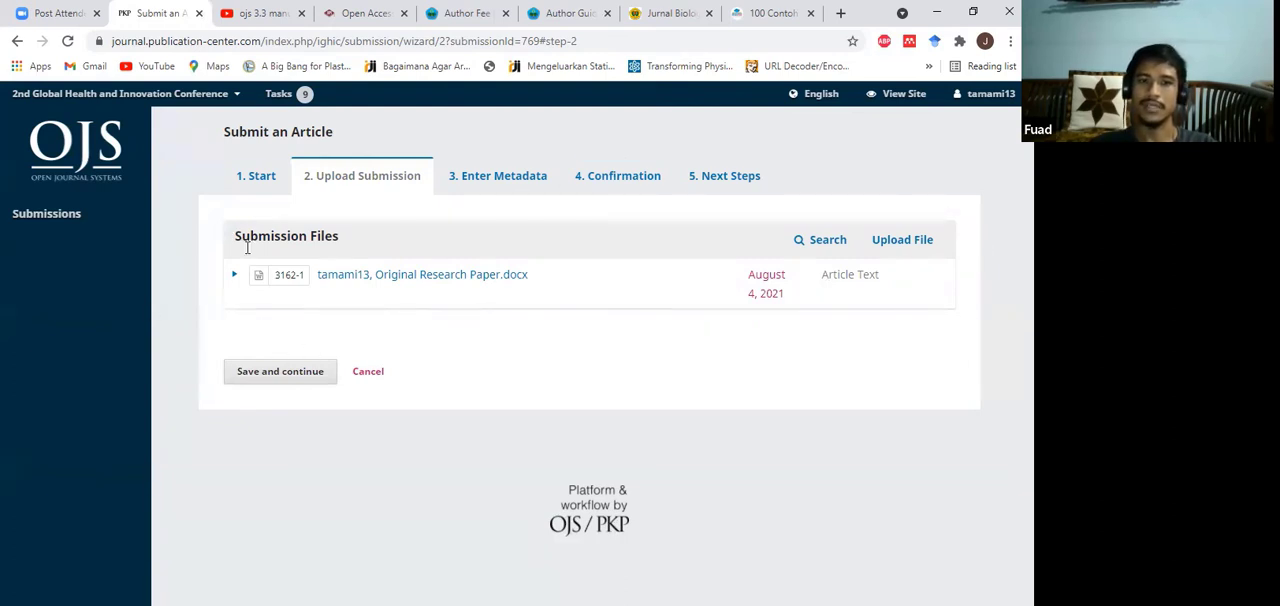
click(281, 377)
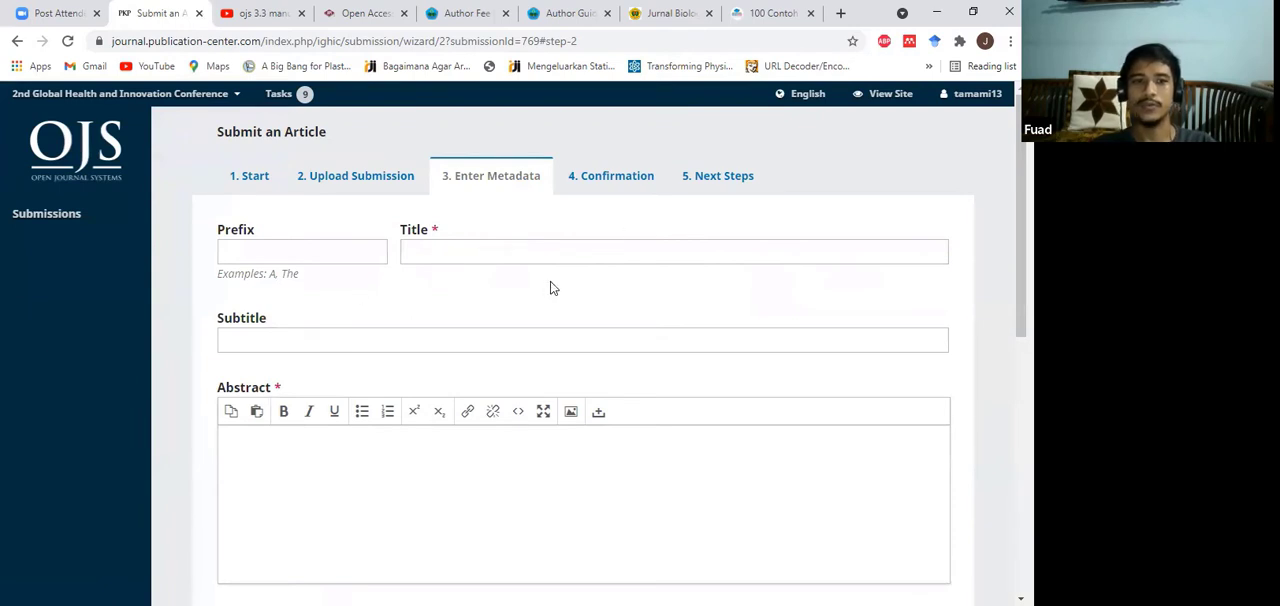
scroll(550, 288, down, 3)
scroll(550, 288, up, 2)
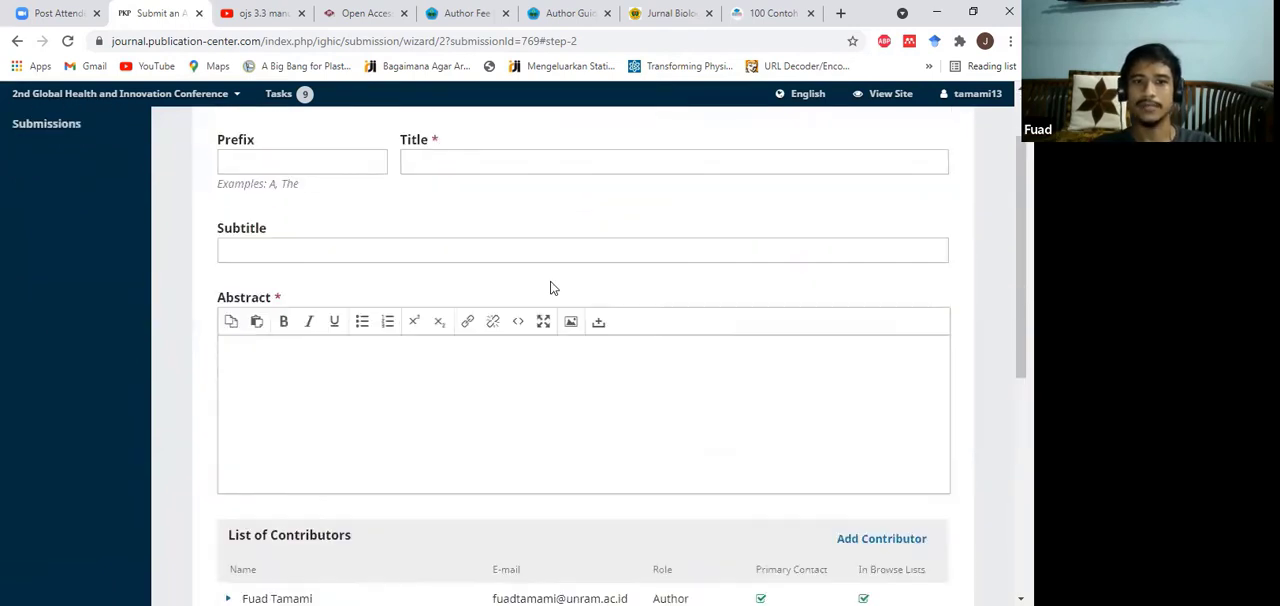
scroll(550, 288, up, 2)
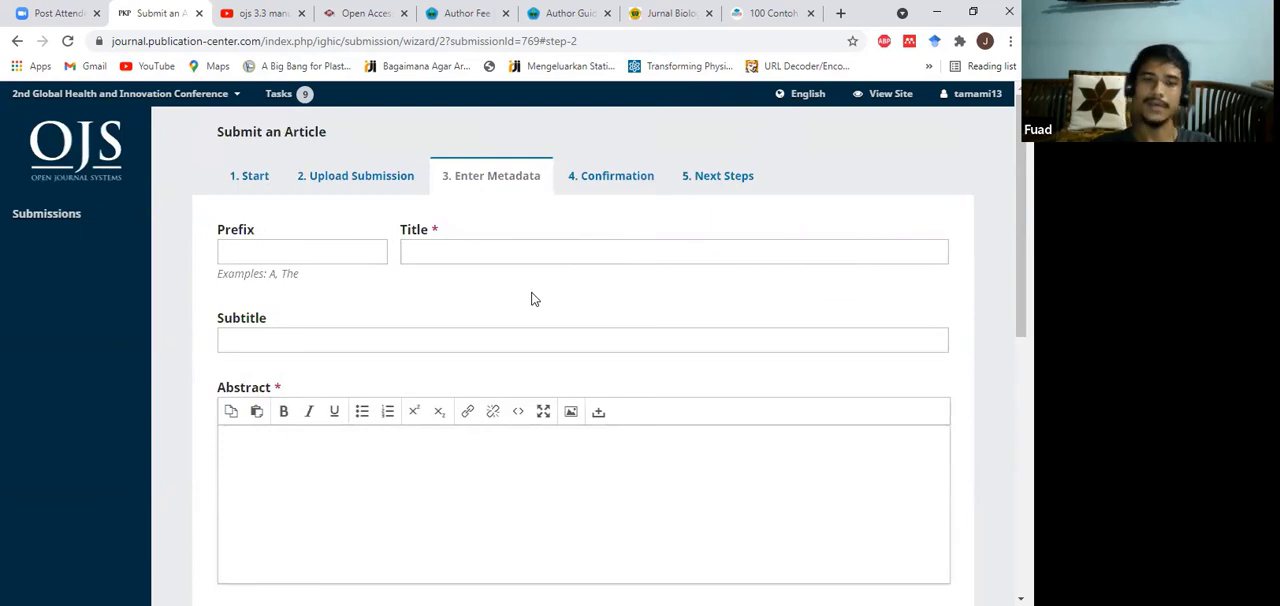
click(499, 246)
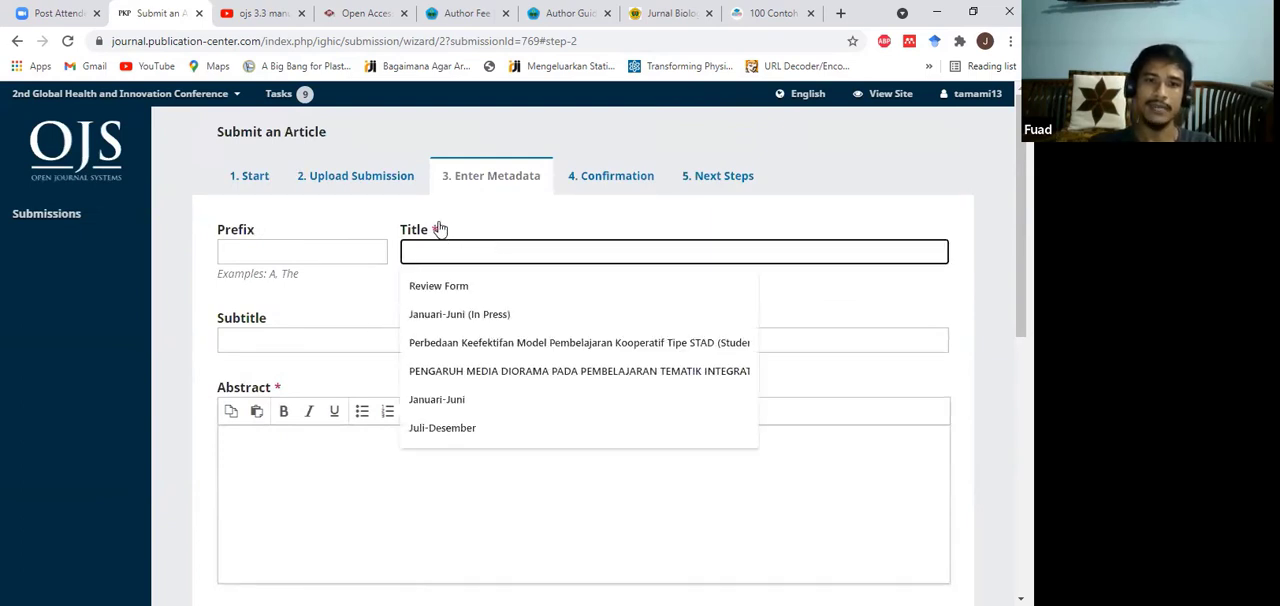
click(504, 216)
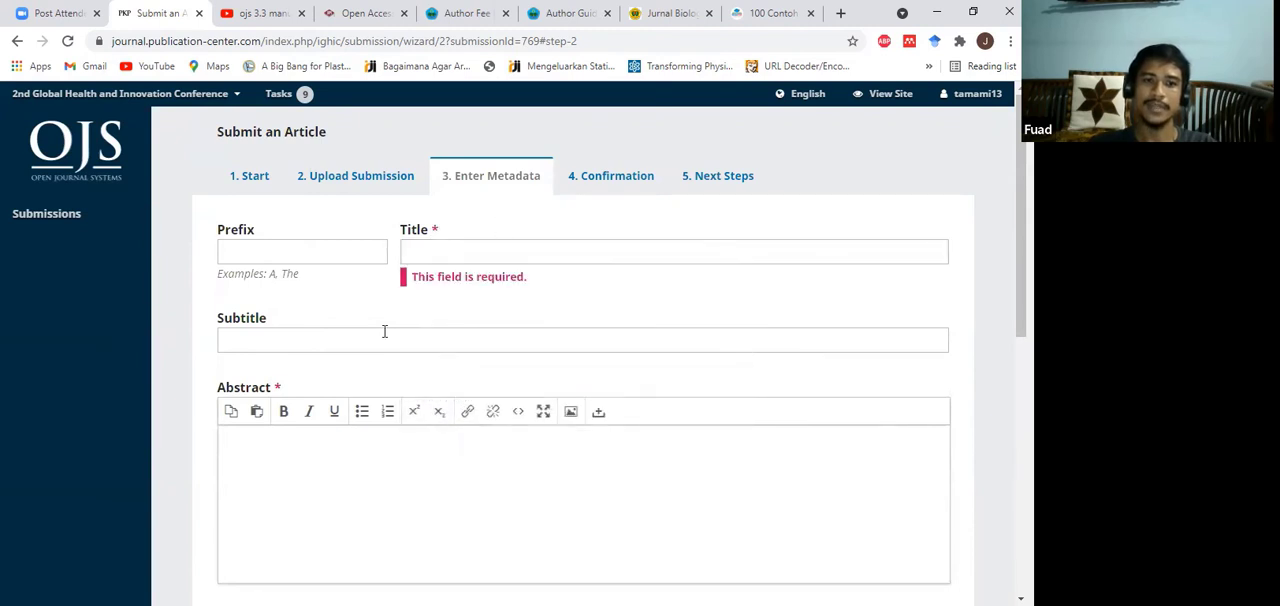
Step: Enter the title "Hubungan Indeks Massa Tubuh dan Jumlah Paritas dengan Derajat Histopatologis Kanker Endometrium tipe Idi RSUP NTB Periode Tahun 2021"
scroll(609, 354, down, 2)
scroll(557, 340, up, 2)
click(505, 257)
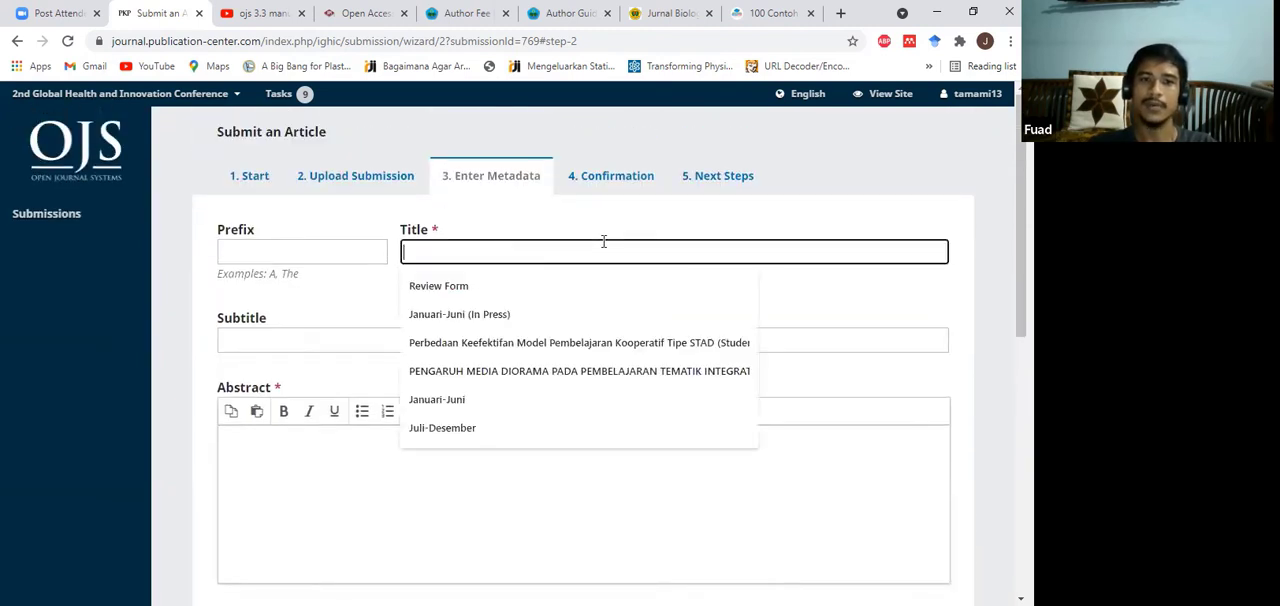
click(580, 218)
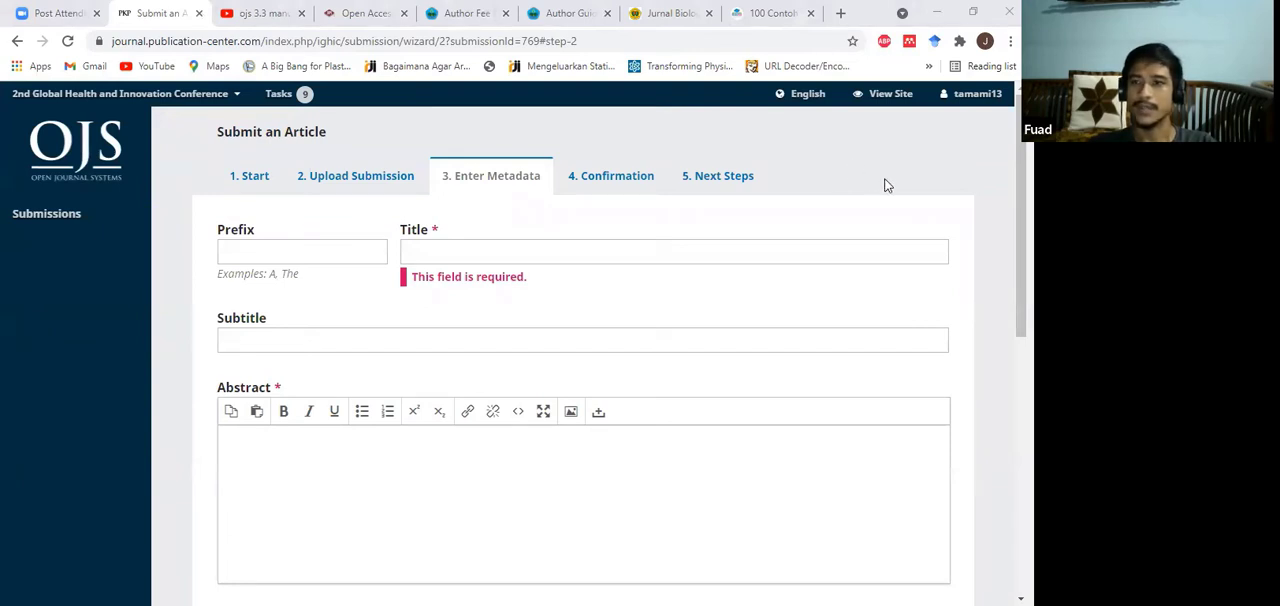
click(442, 318)
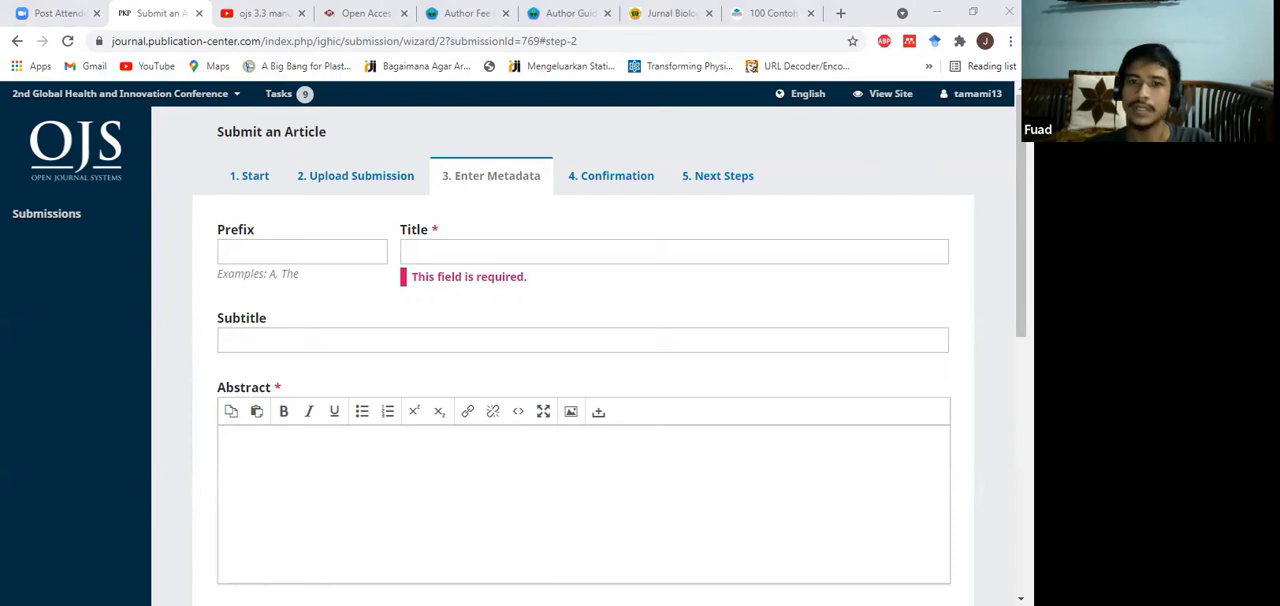
click(520, 251)
key(ctrl+v)
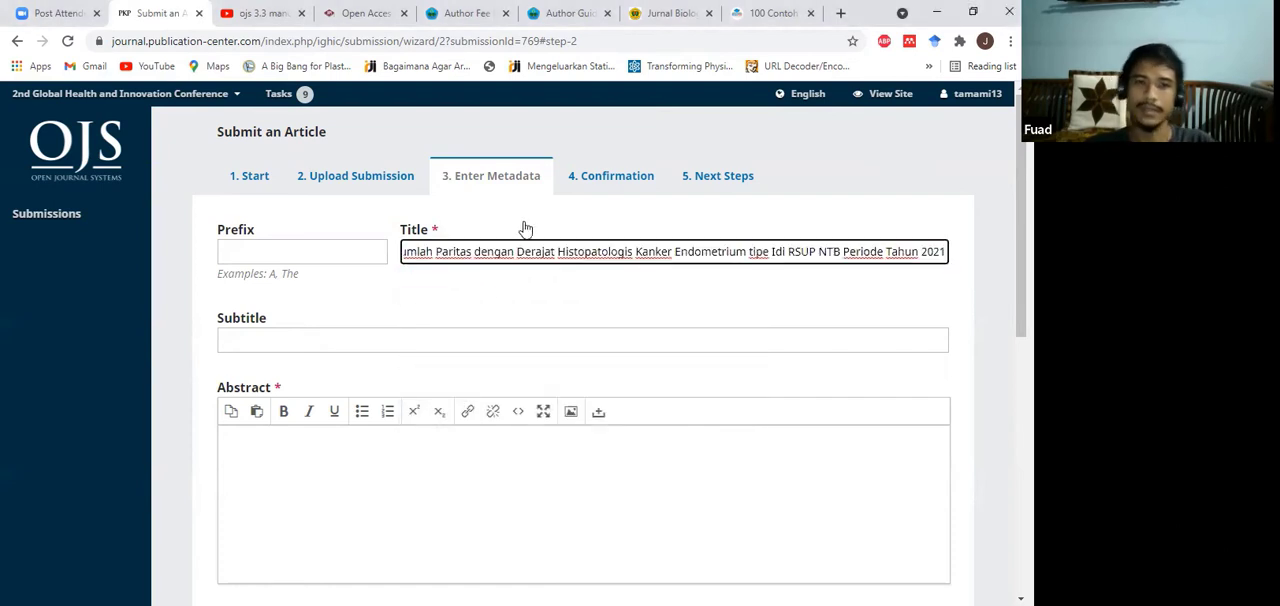
click(512, 295)
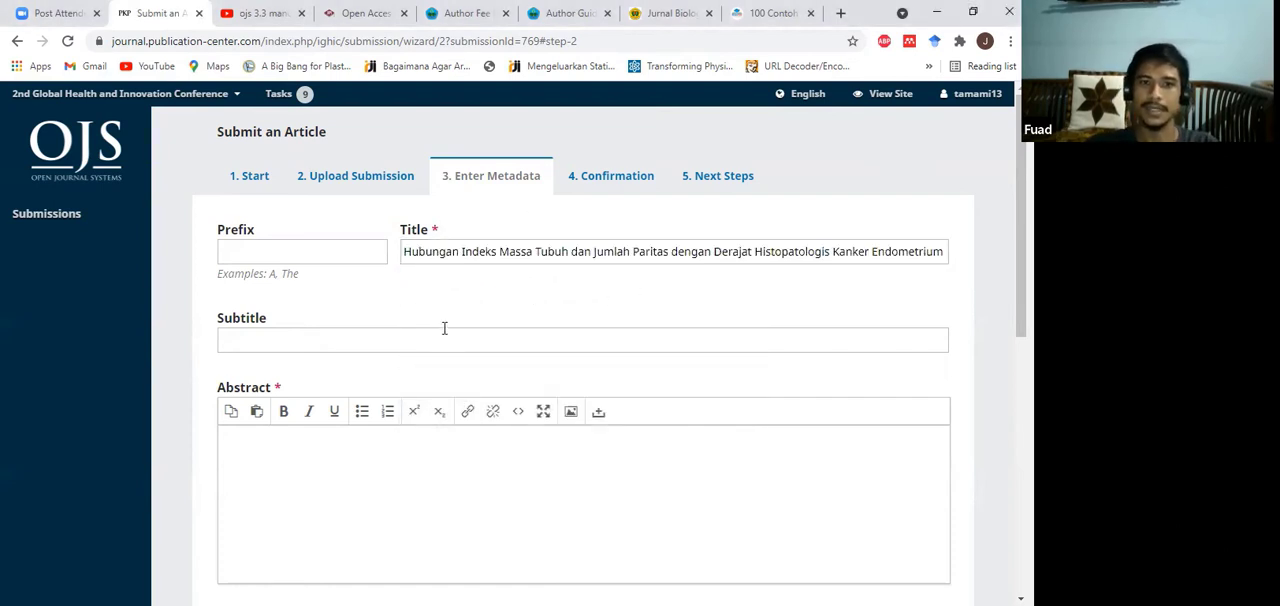
Step: Paste the copied abstract about the hypertension community service for adolescents into the Abstract field
scroll(417, 277, down, 1)
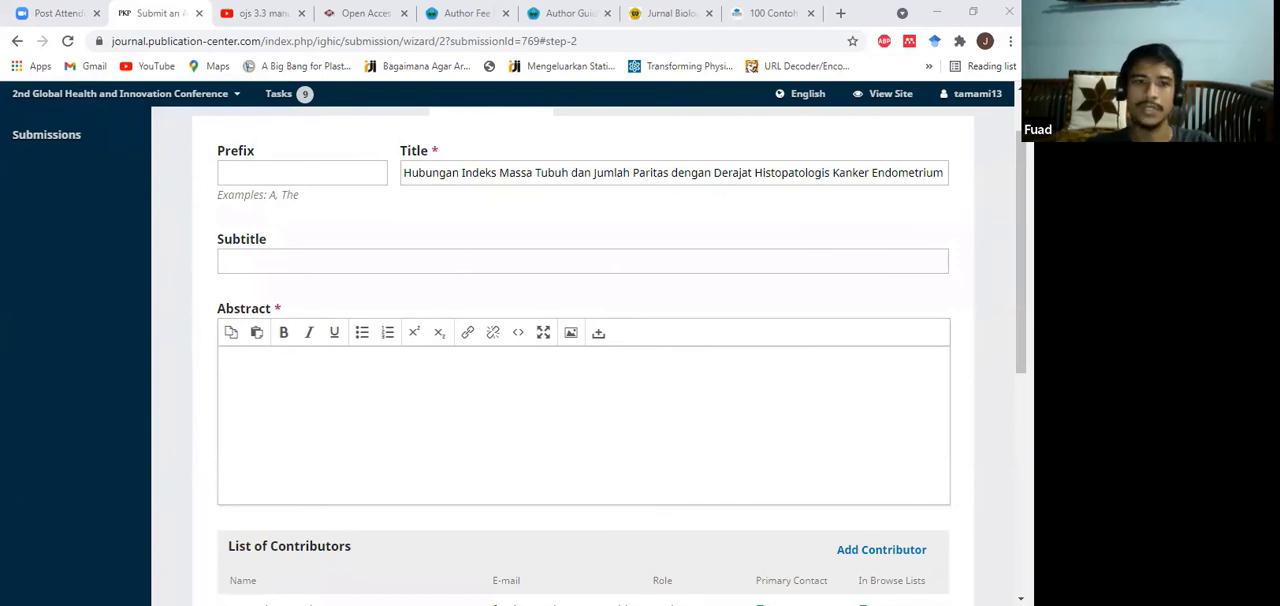
click(306, 433)
text(The purpose of this community service is to provide knowledge to the younger generation in general and to all students about hypertension which includes detection and management in preventing complications from hypertension in adolescents. The benefit of this activity is to detect the incidence of hypertension in adolescents who are often unnoticed and can continue into adulthood so that it requires knowledge of management in an effort to prevent complications. Nujumul Huda Village of West Lombok Regency to determine the activity time is on 20 November 2019. The number of students who targeted the activity was 40 graders The activity carried out became an interesting topic related to the detection of hypertension in adolescents associated with the interest of students of class XII who will graduate from school and participate in various selections for official schools or selection of prospective members of the Indonesian National Police.)
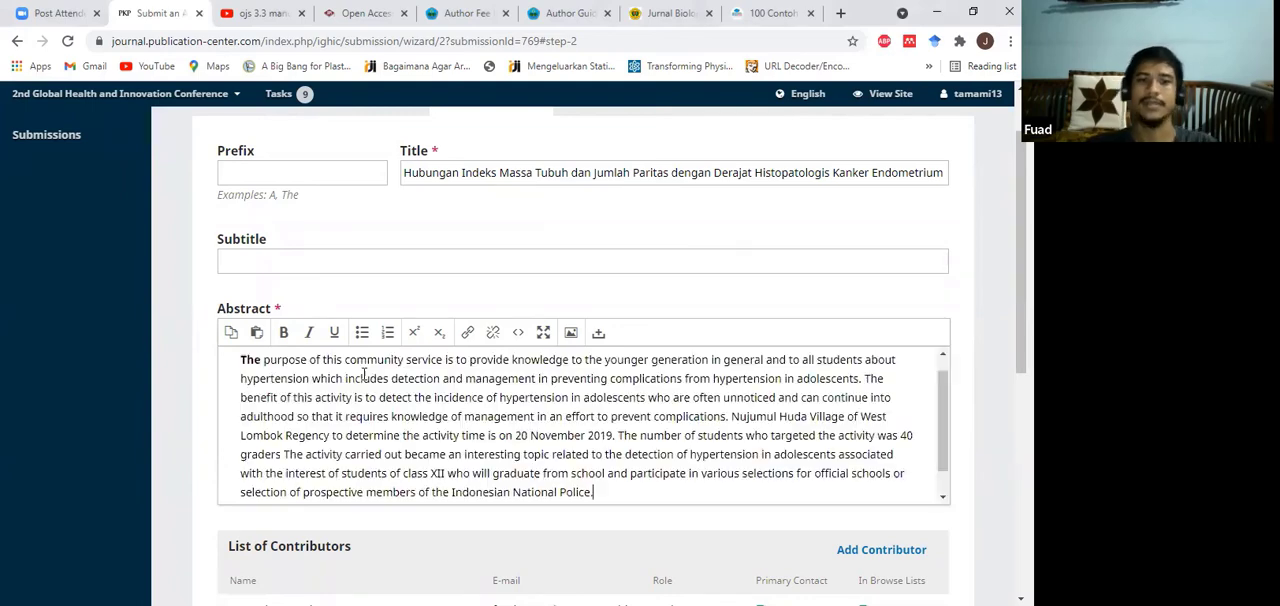
Step: Start adding a new contributor to the article's List of Contributors
scroll(380, 313, down, 1)
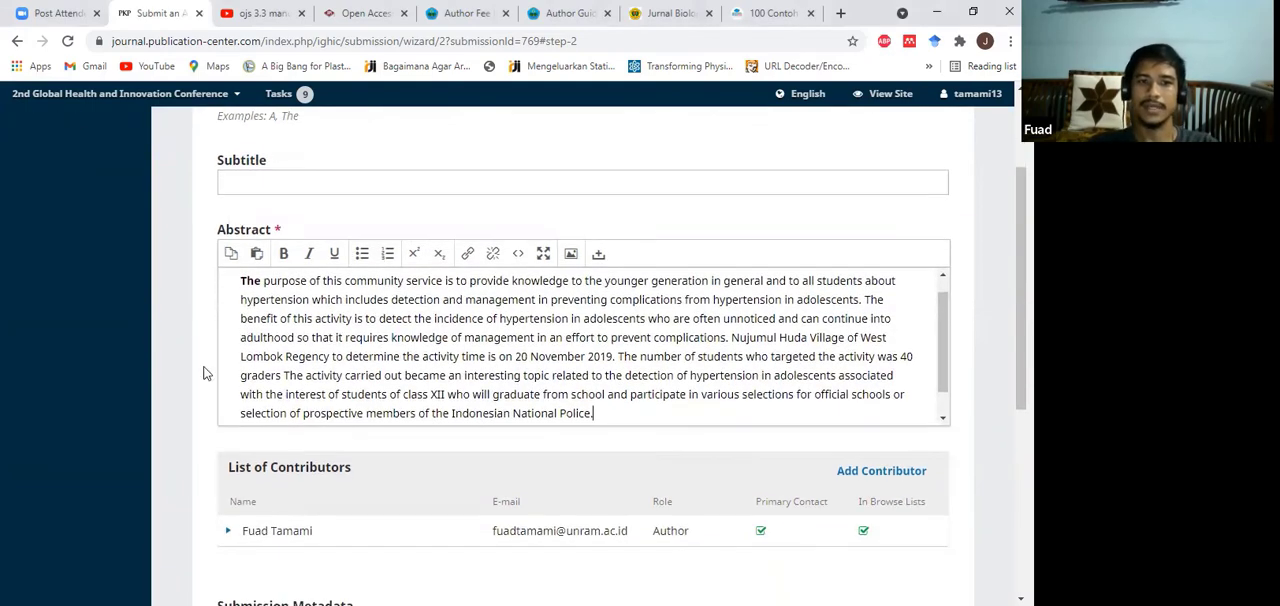
scroll(190, 380, down, 2)
scroll(329, 334, down, 1)
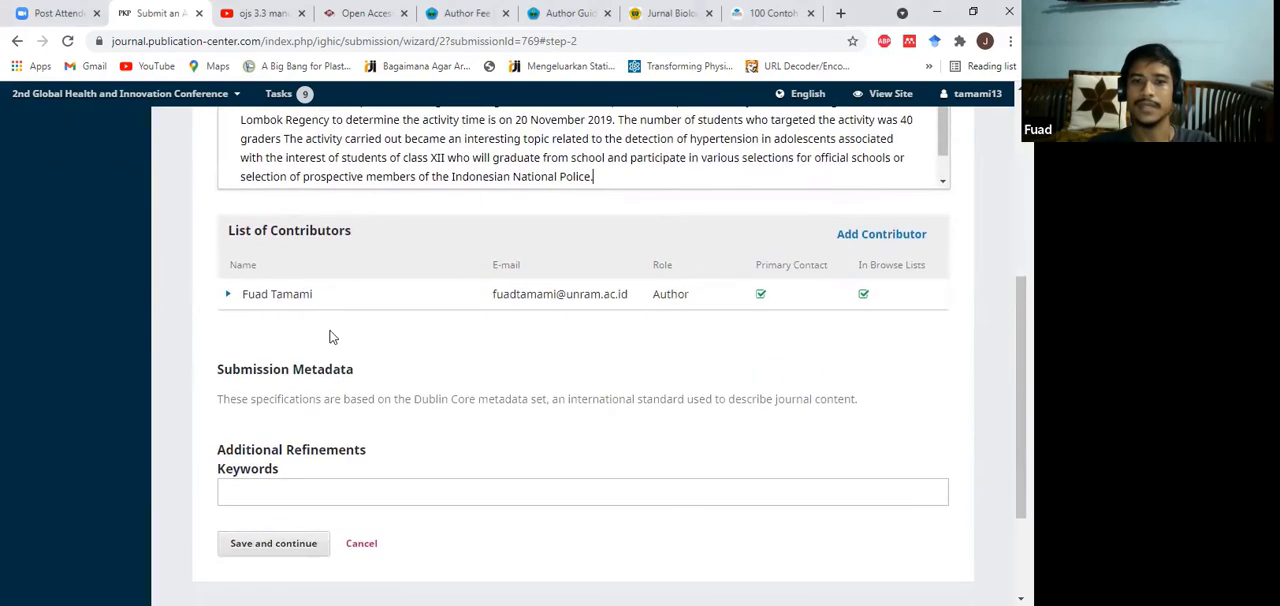
scroll(550, 344, up, 1)
scroll(596, 308, up, 3)
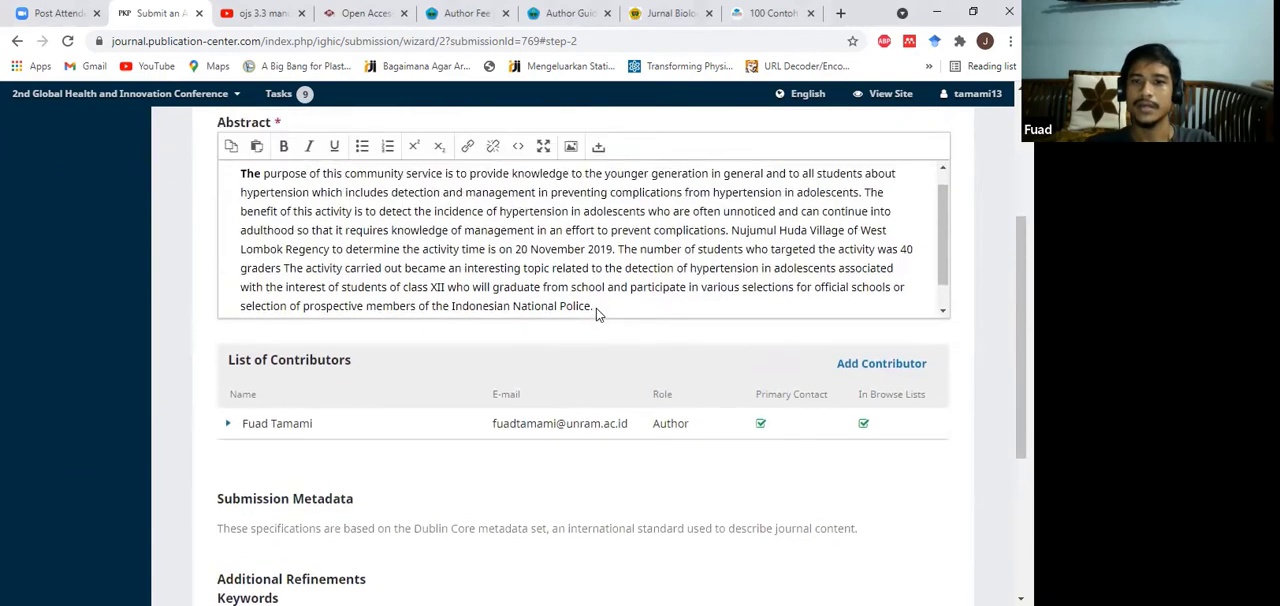
scroll(609, 314, down, 4)
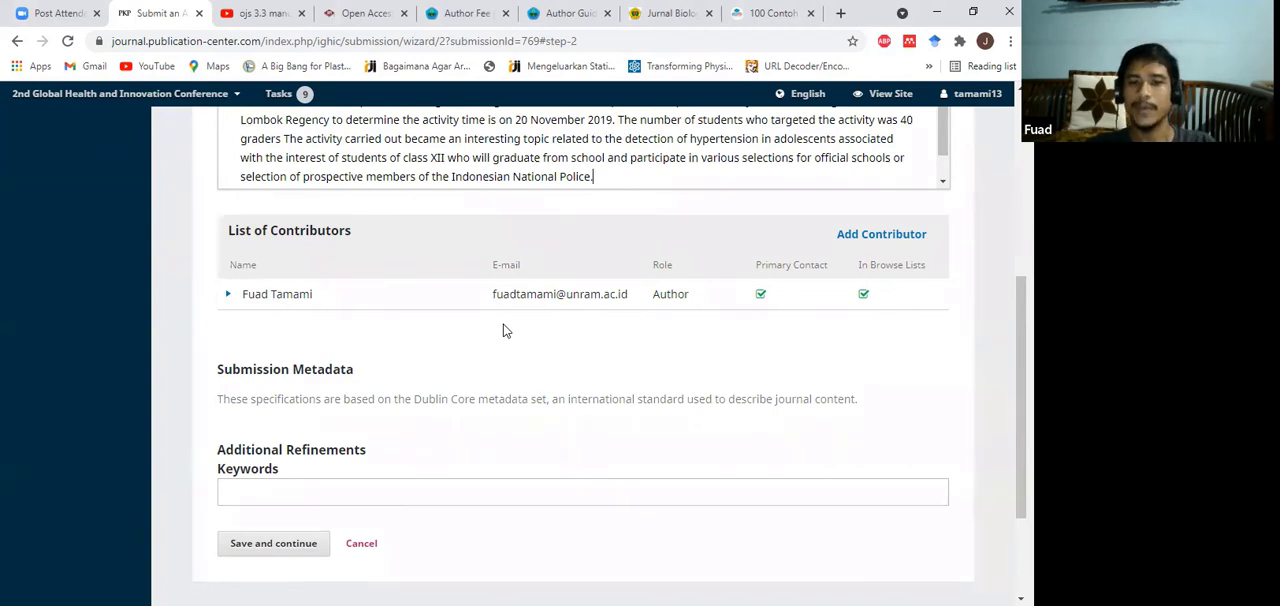
click(879, 242)
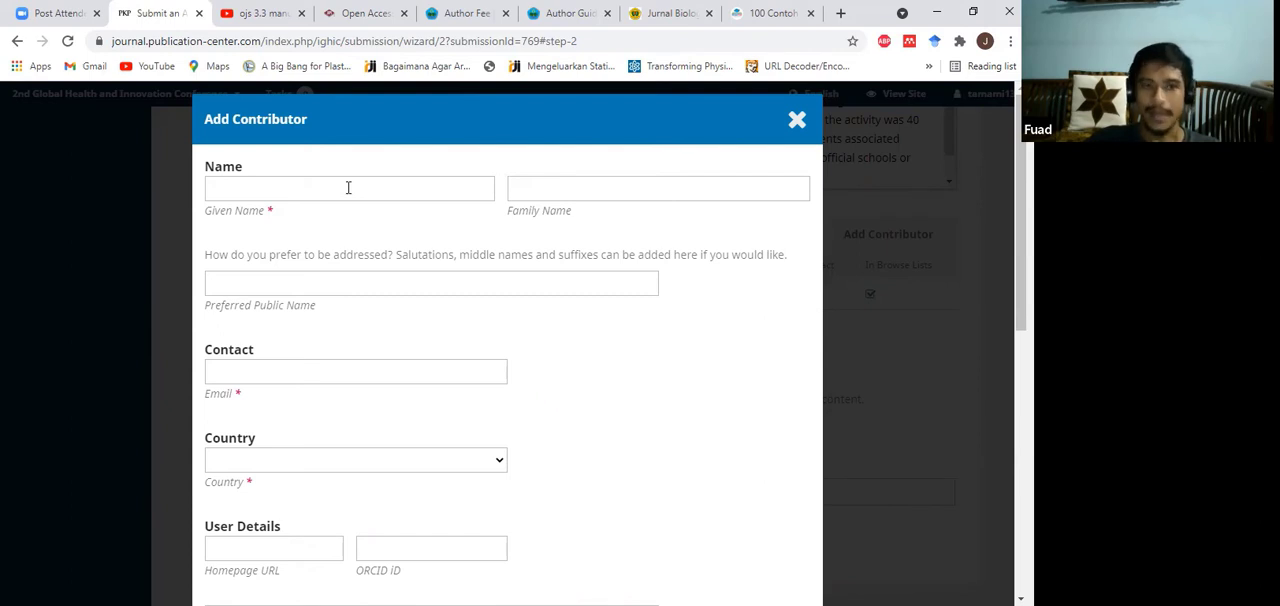
Step: Fill in the new contributor's given name and family name in their separate fields
click(689, 191)
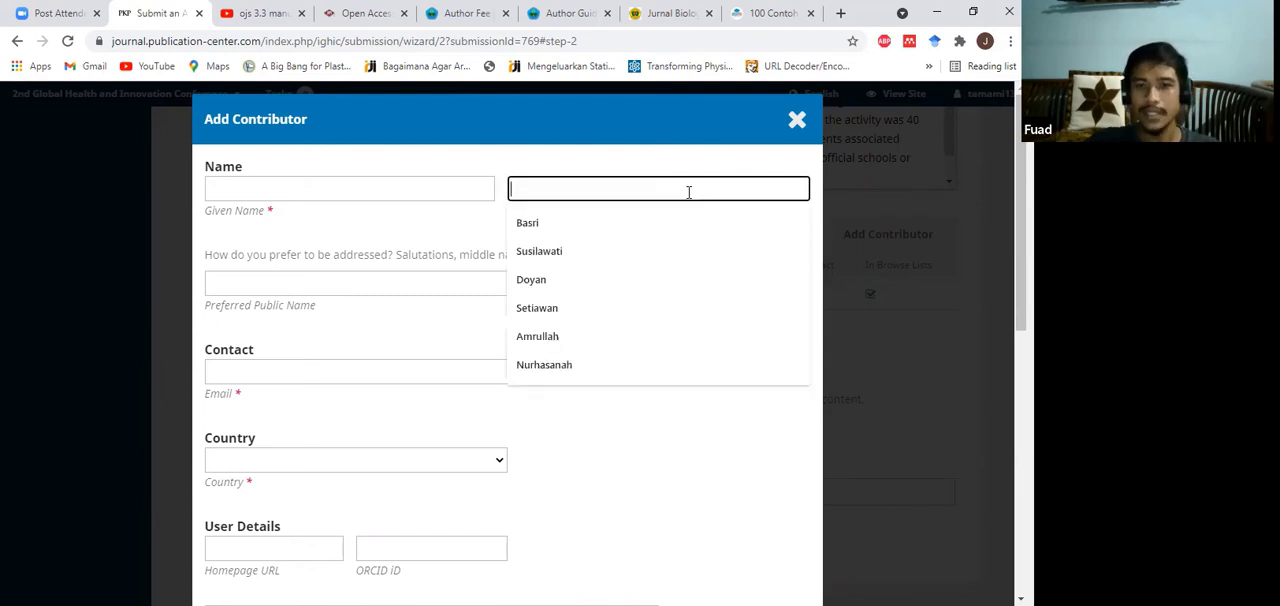
click(656, 170)
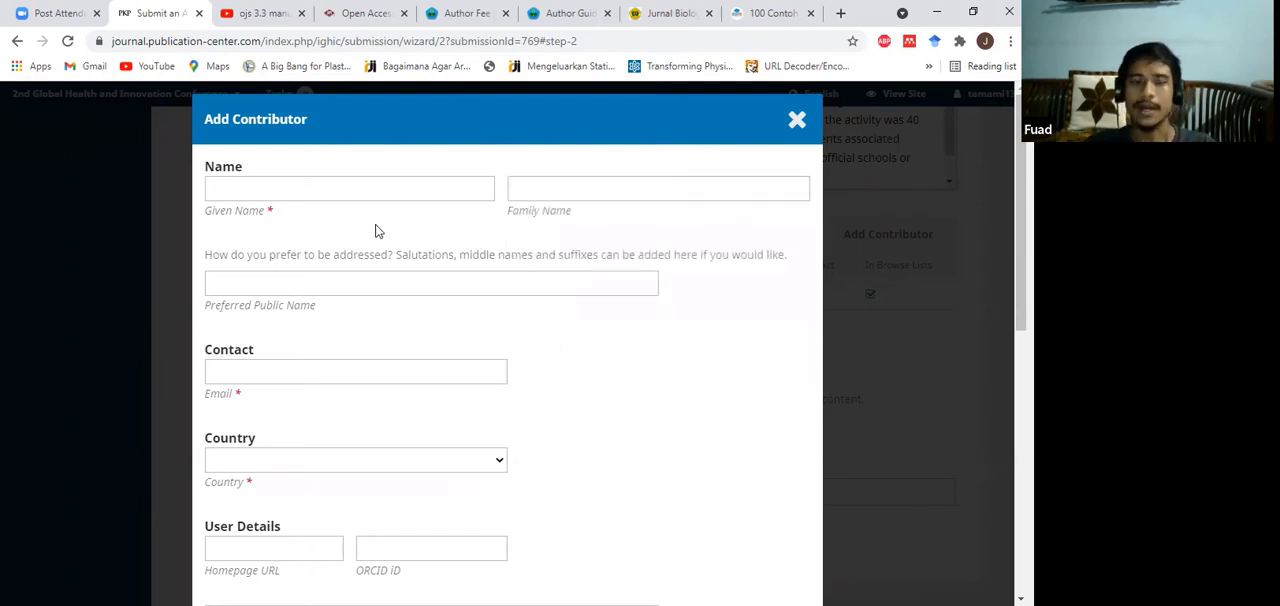
click(399, 187)
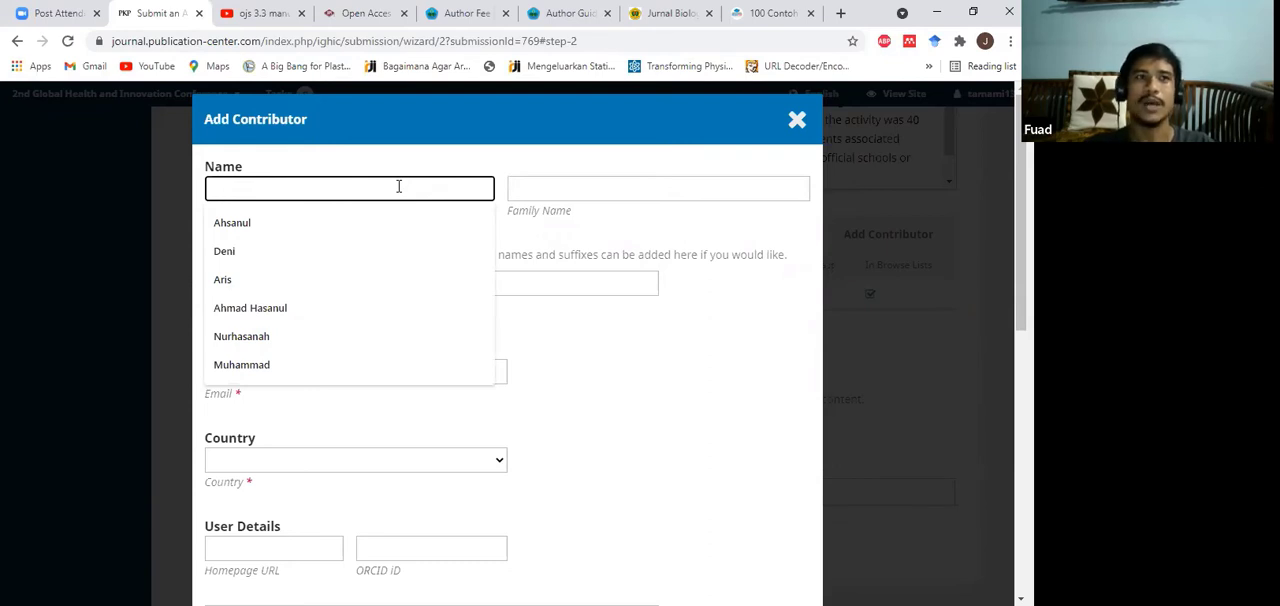
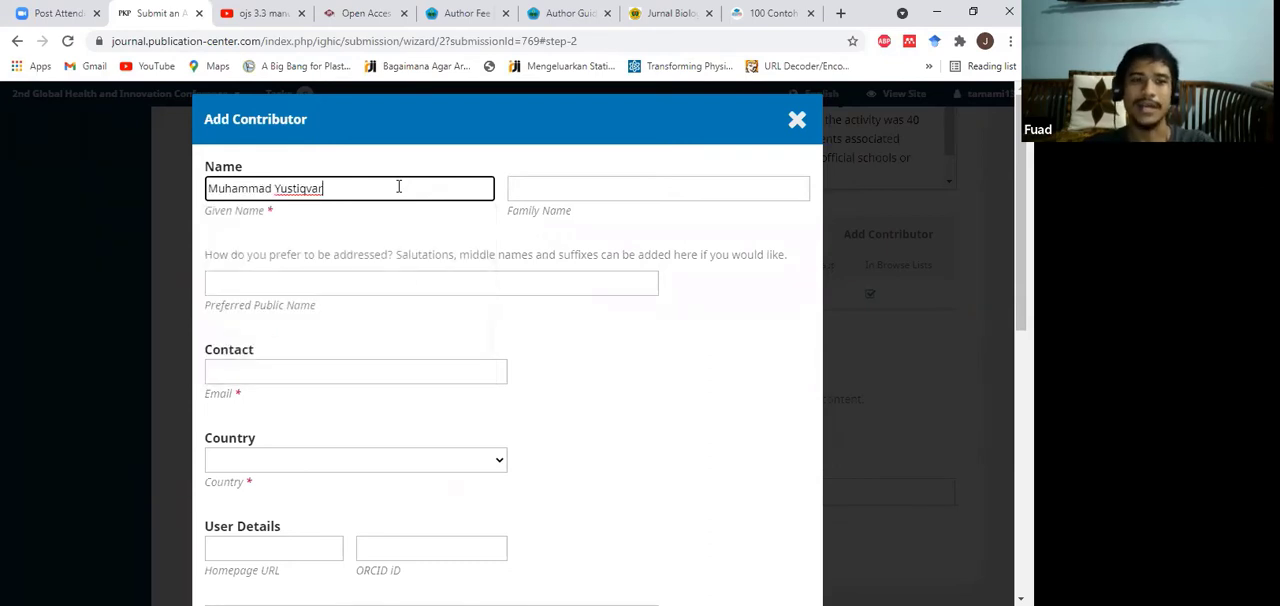
double_click(301, 188)
key(ctrl+c)
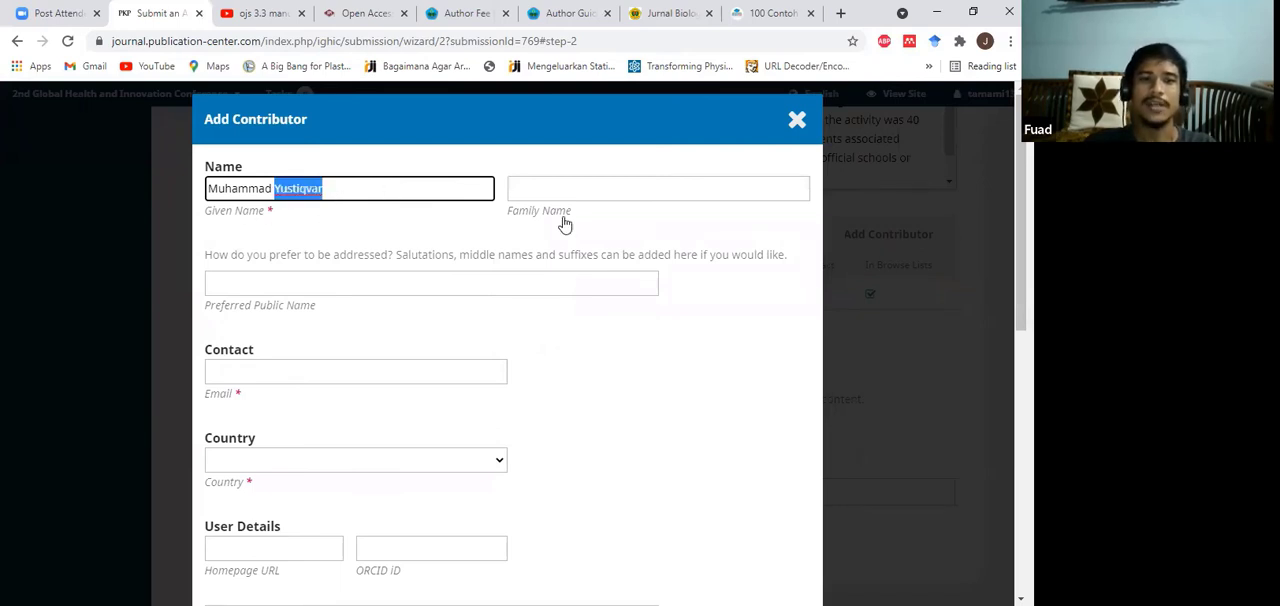
key(BackSpace)
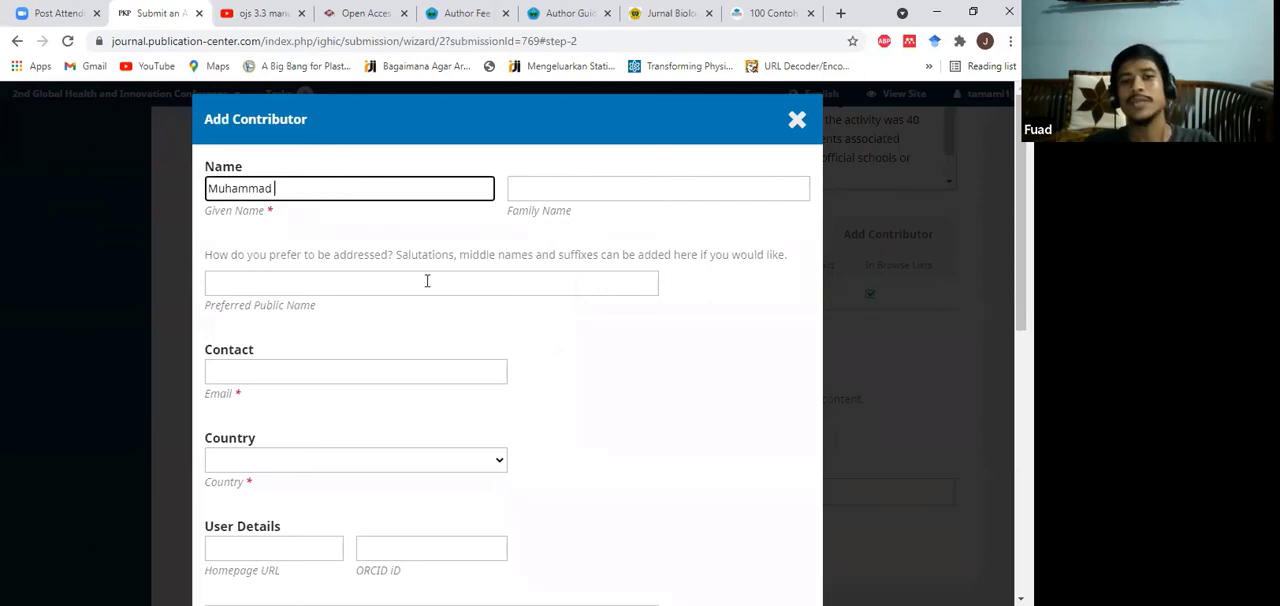
click(559, 185)
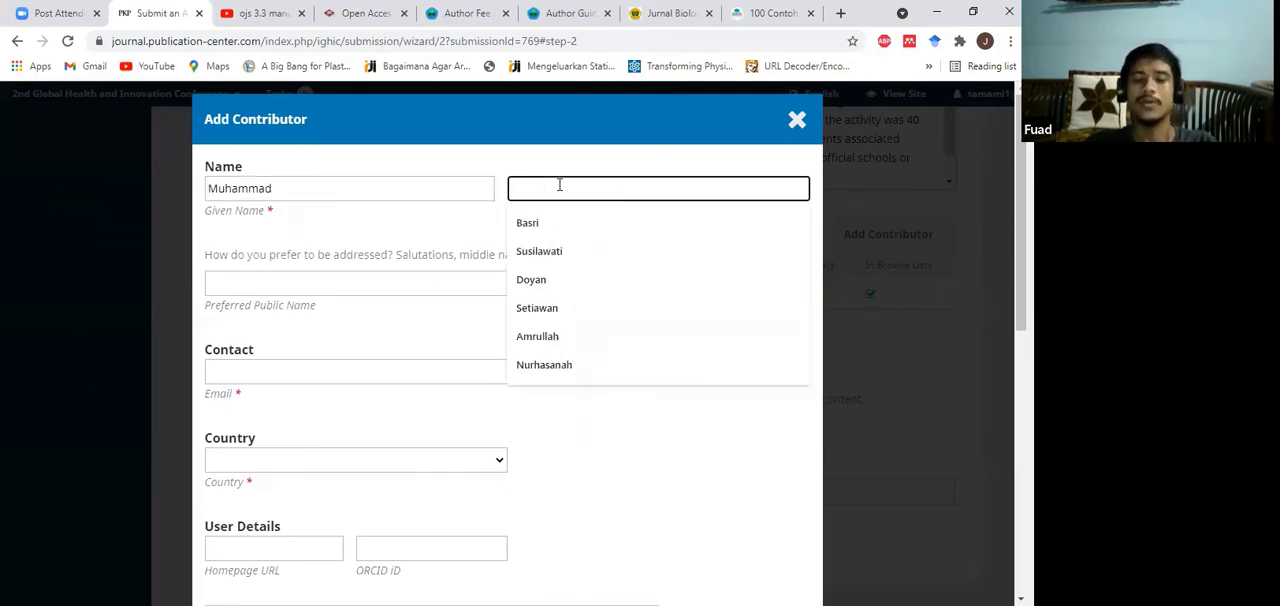
key(ctrl+v)
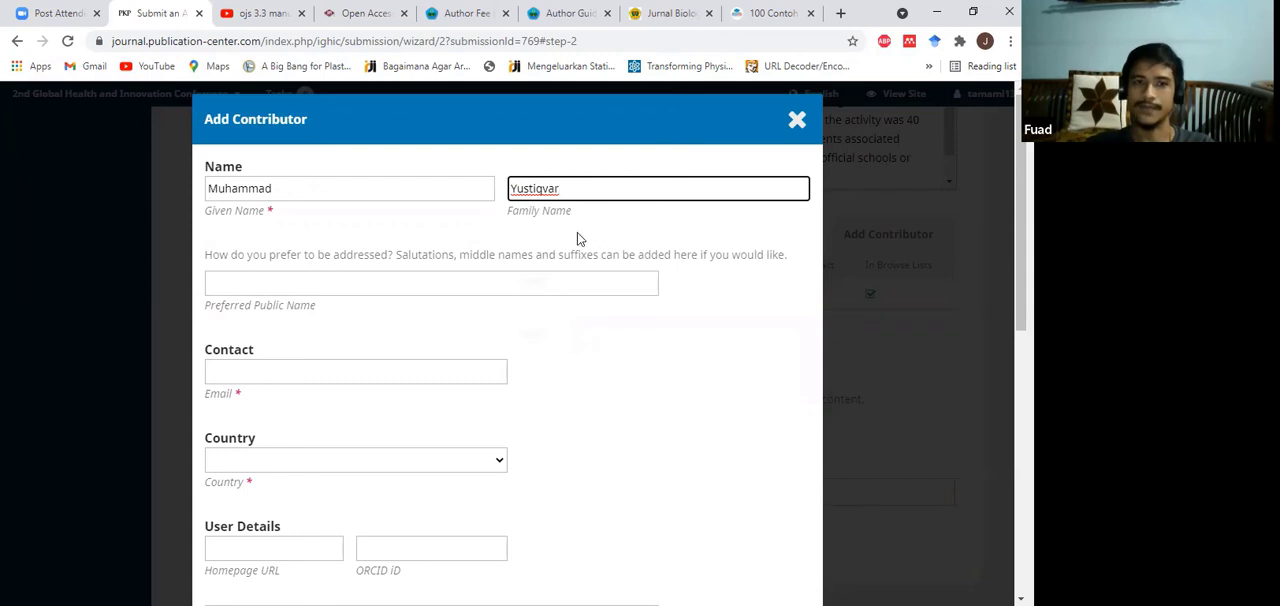
click(418, 229)
Step: Fill in the new contributor's e-mail address and set the country to Indonesia
scroll(490, 322, down, 1)
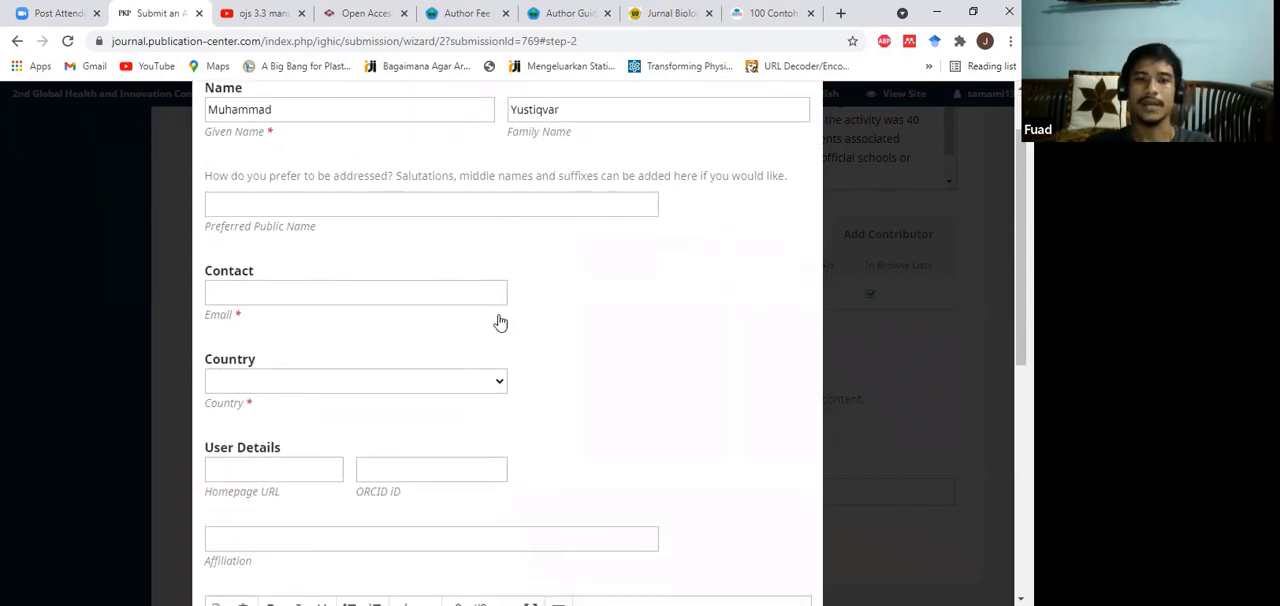
click(293, 289)
click(347, 274)
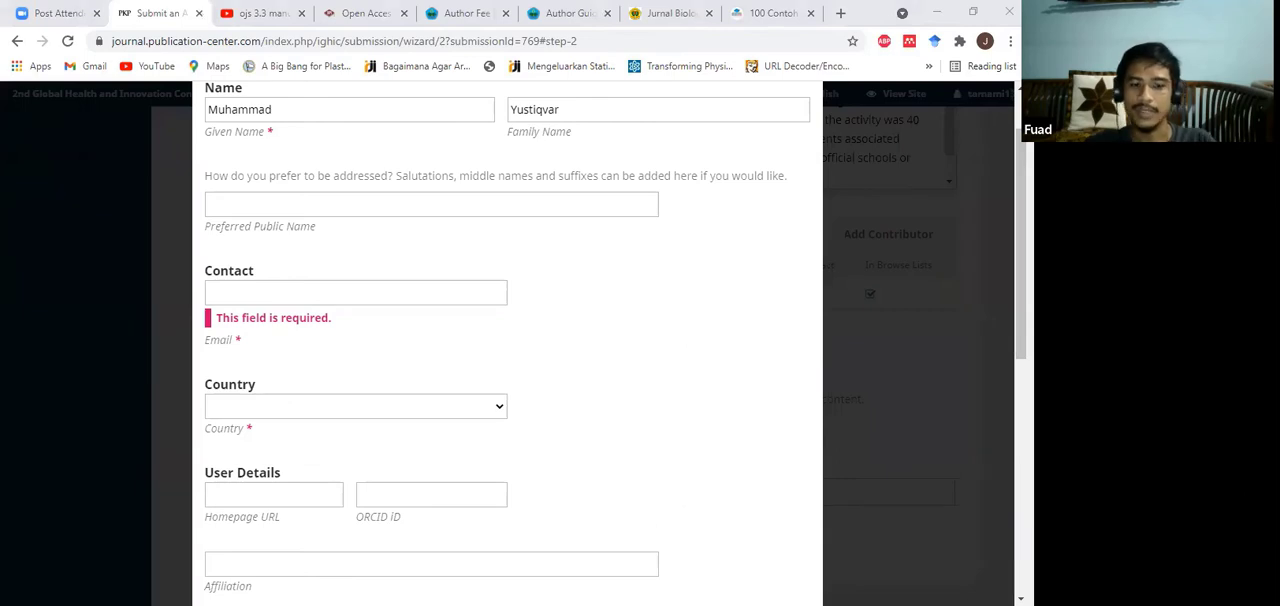
click(286, 290)
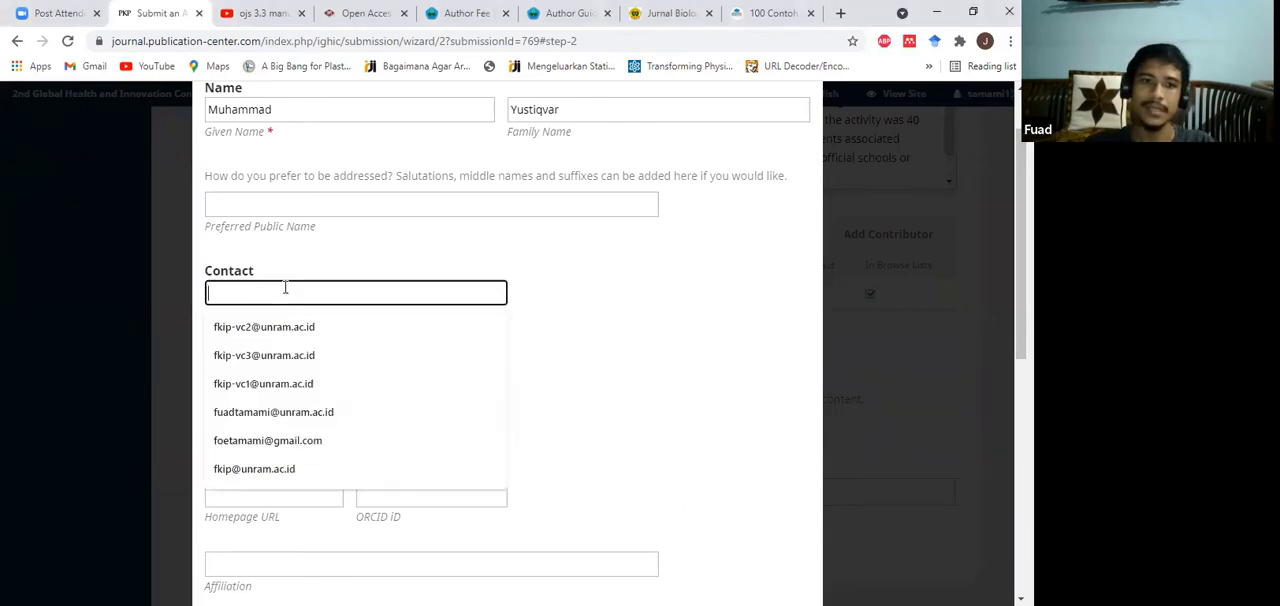
key(ctrl+v)
click(513, 248)
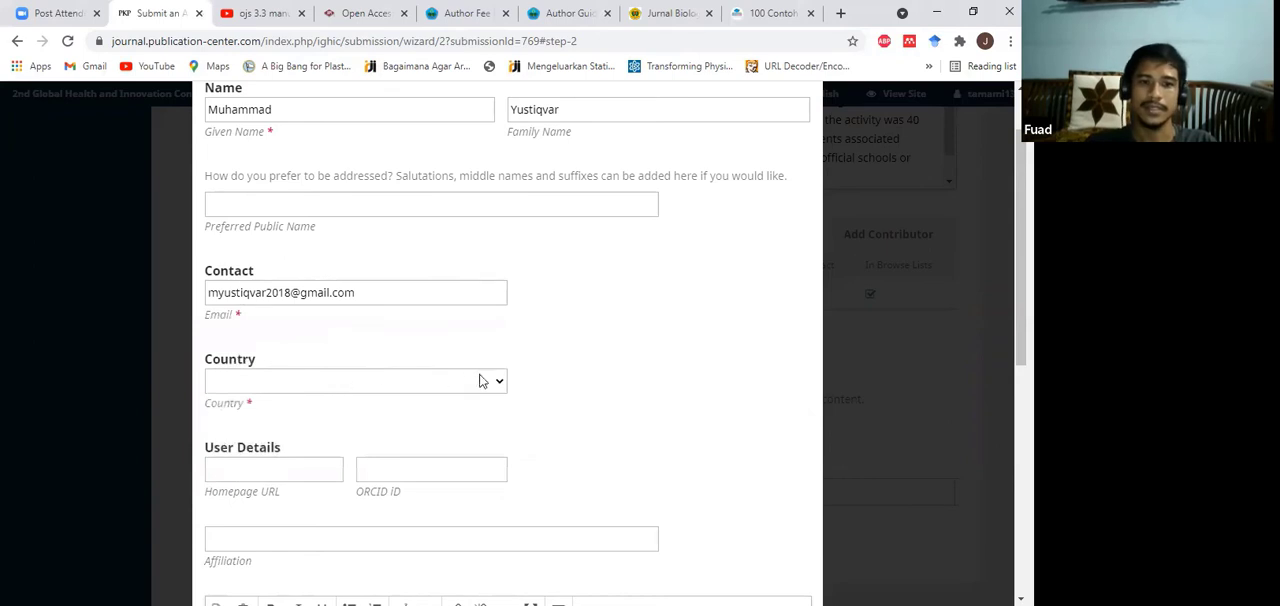
key(i)
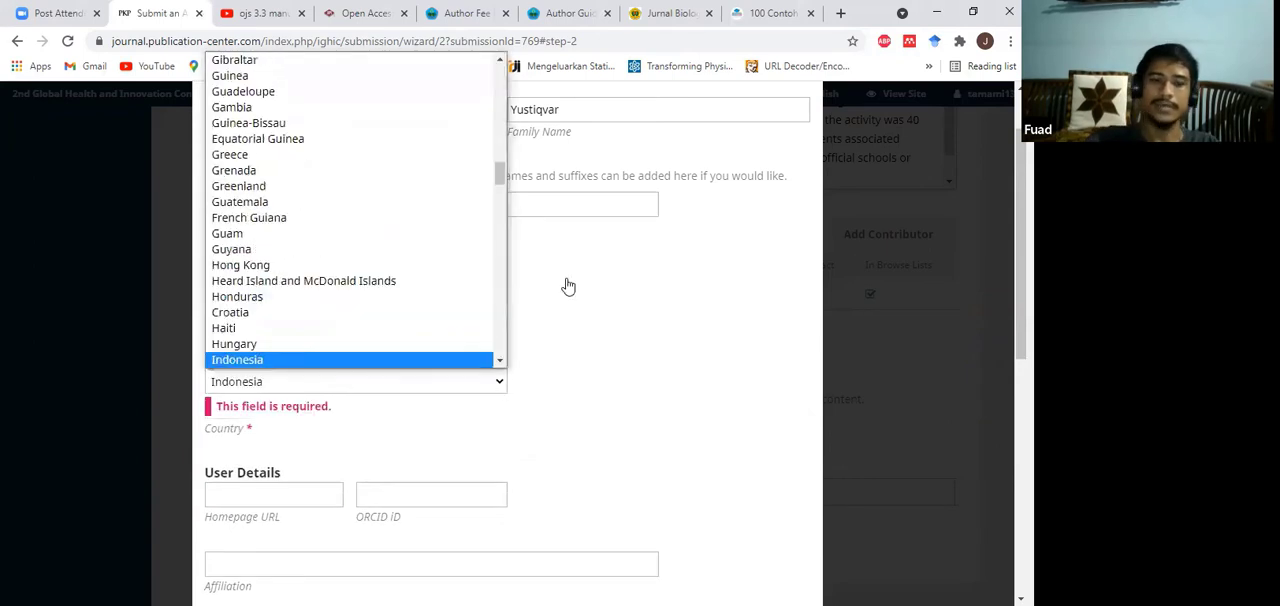
click(455, 375)
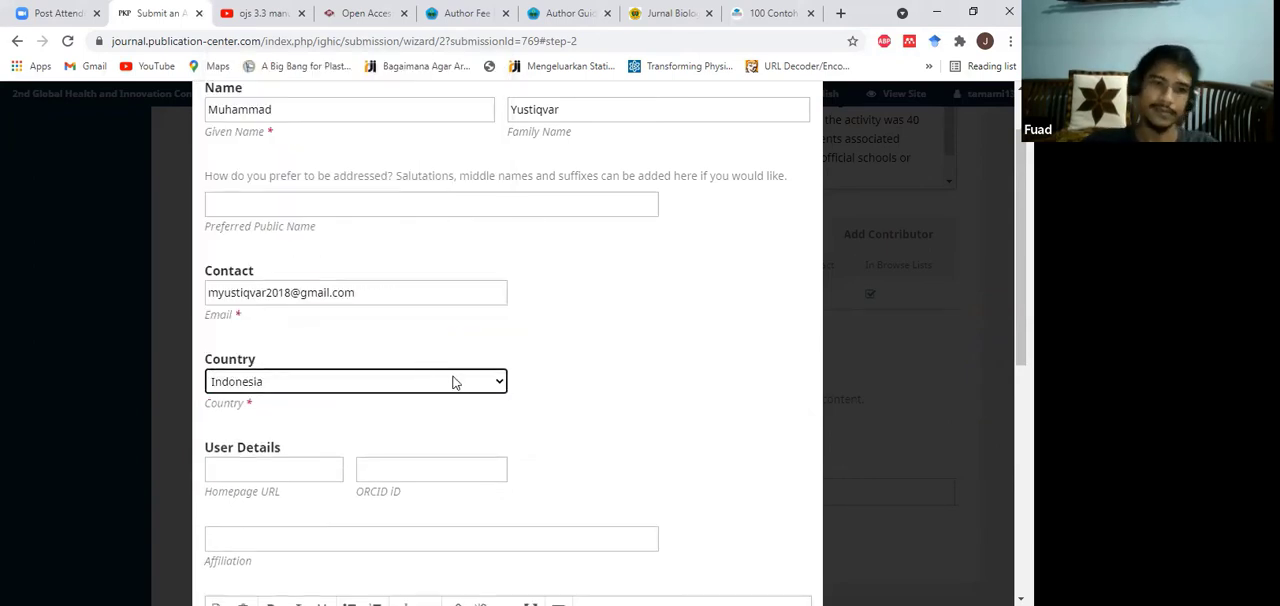
Step: Set the new contributor's affiliation to University of Mataram
scroll(648, 335, down, 1)
scroll(581, 379, down, 1)
scroll(581, 379, down, 1)
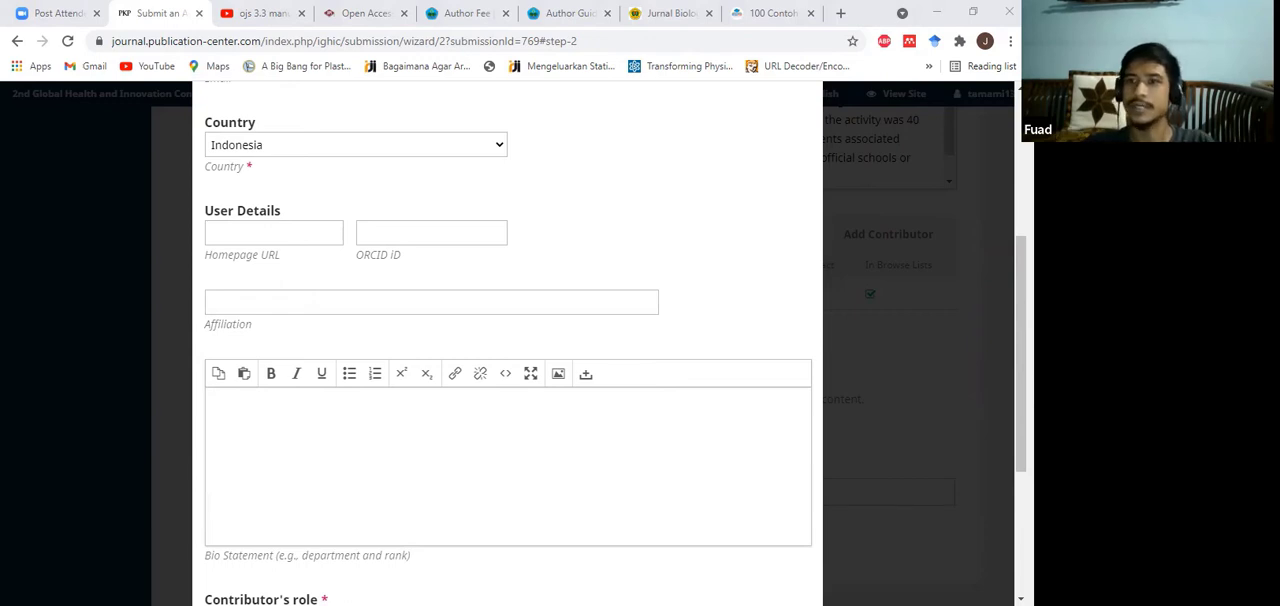
click(287, 296)
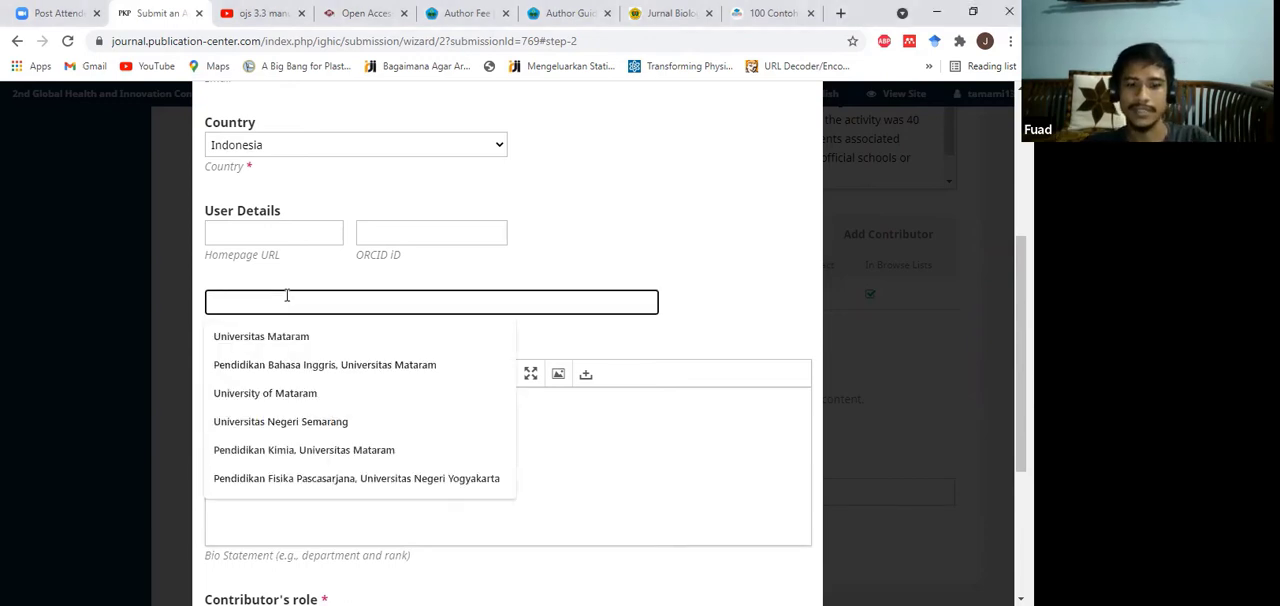
click(287, 394)
click(631, 220)
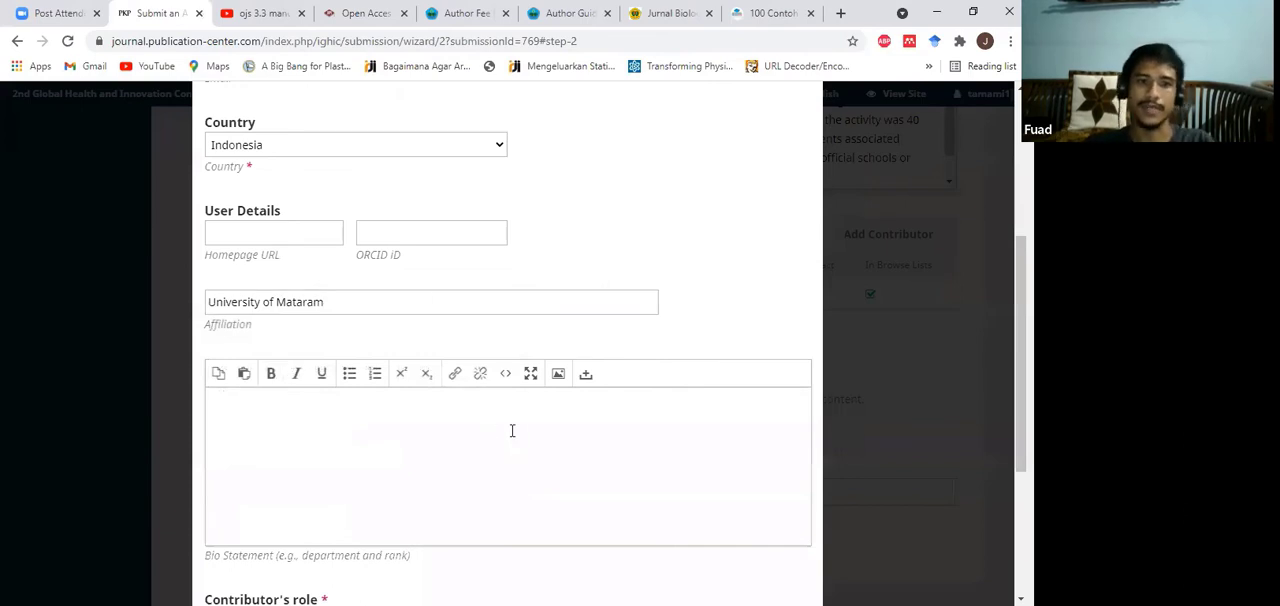
Step: Try marking the new contributor as principal contact for editorial correspondence and clear that option again
scroll(512, 430, down, 2)
scroll(674, 409, down, 1)
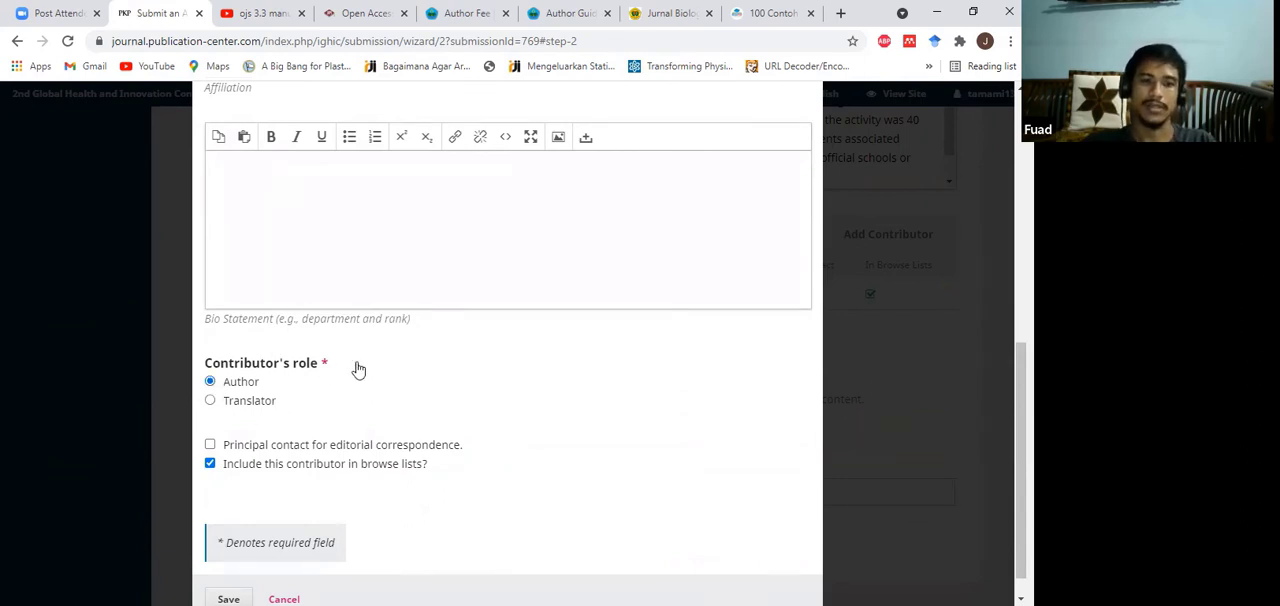
scroll(343, 366, down, 1)
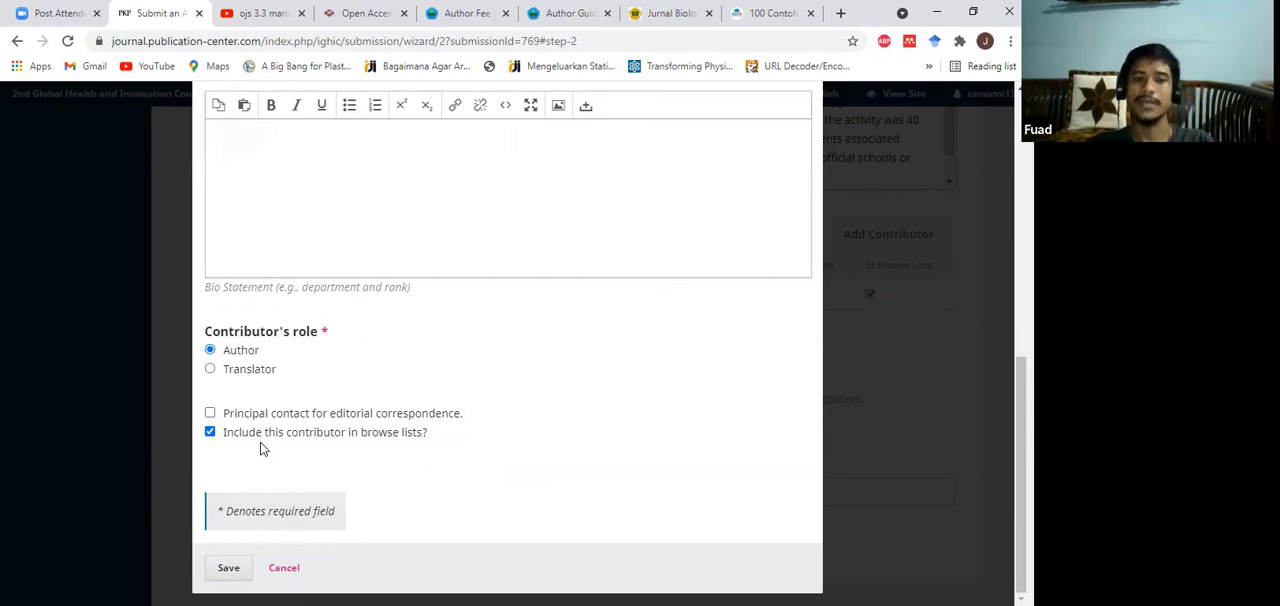
click(210, 414)
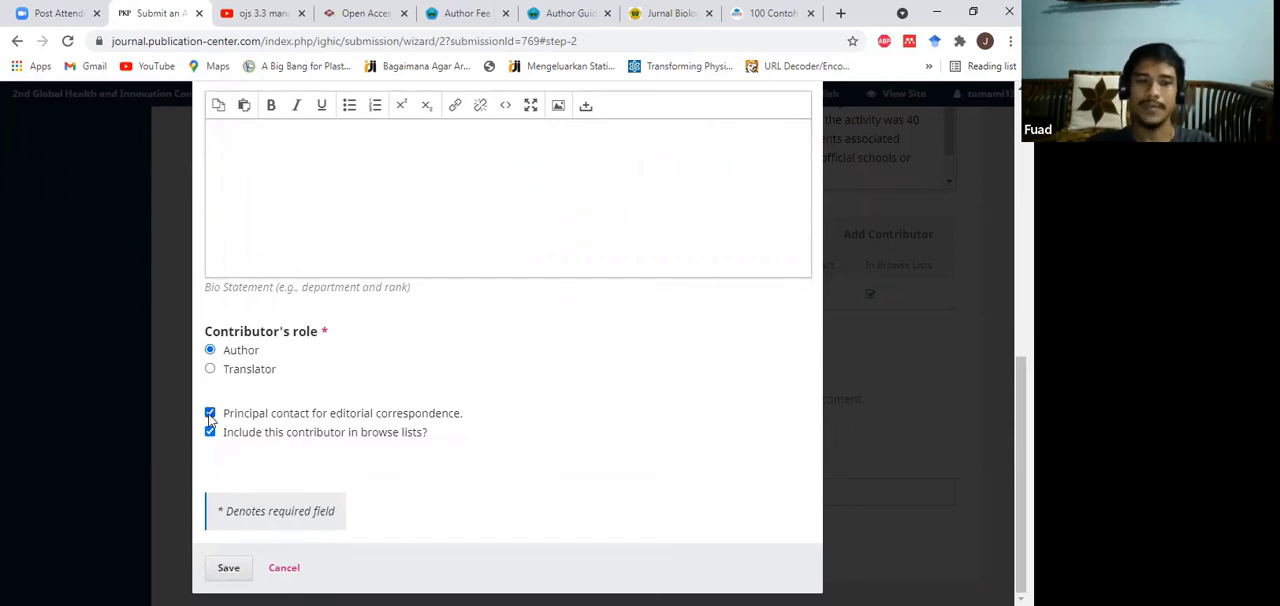
click(210, 414)
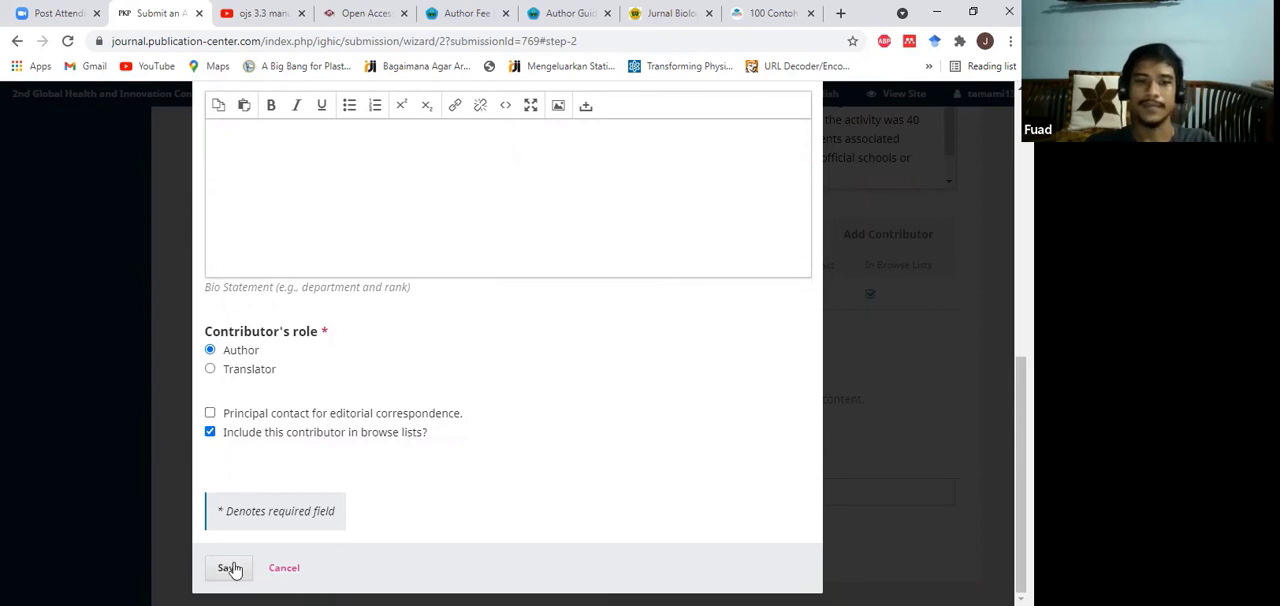
Step: Review the new contributor's name, contact, affiliation and role entries, and save the contributor
scroll(508, 374, up, 10)
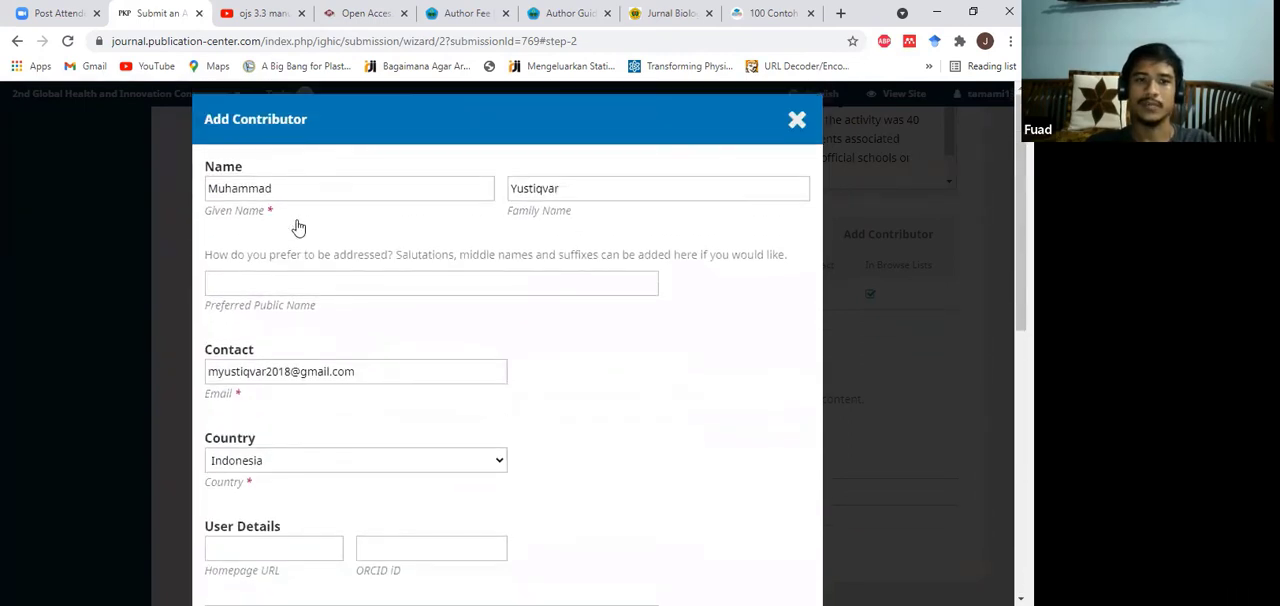
scroll(523, 457, down, 1)
scroll(560, 368, down, 2)
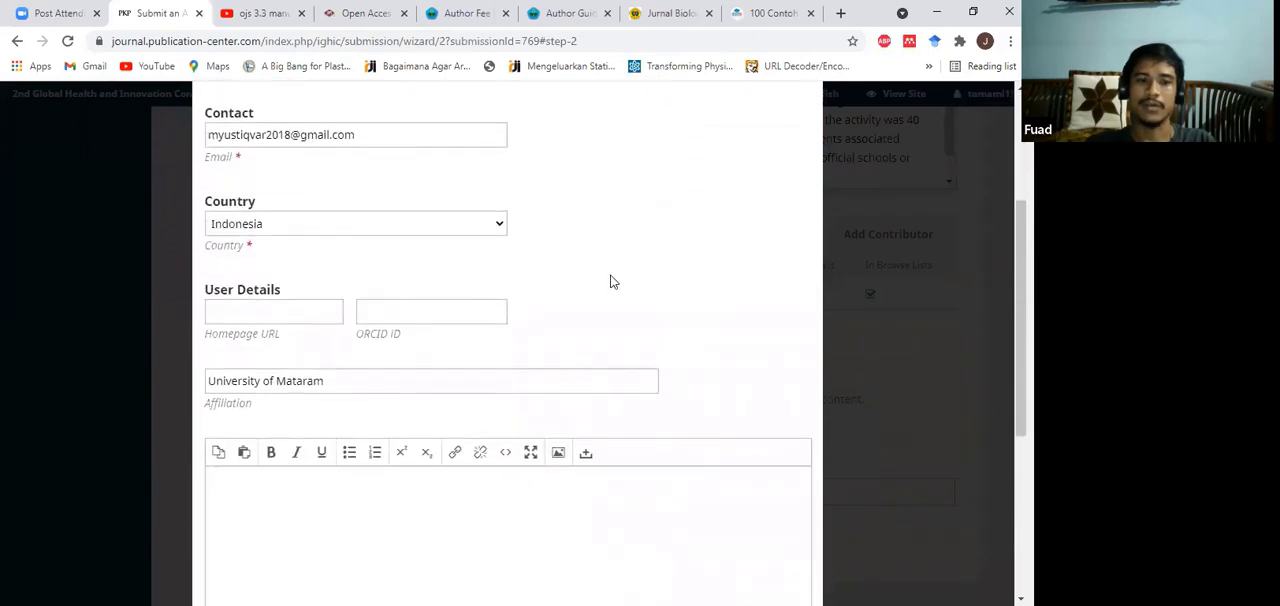
scroll(609, 282, down, 2)
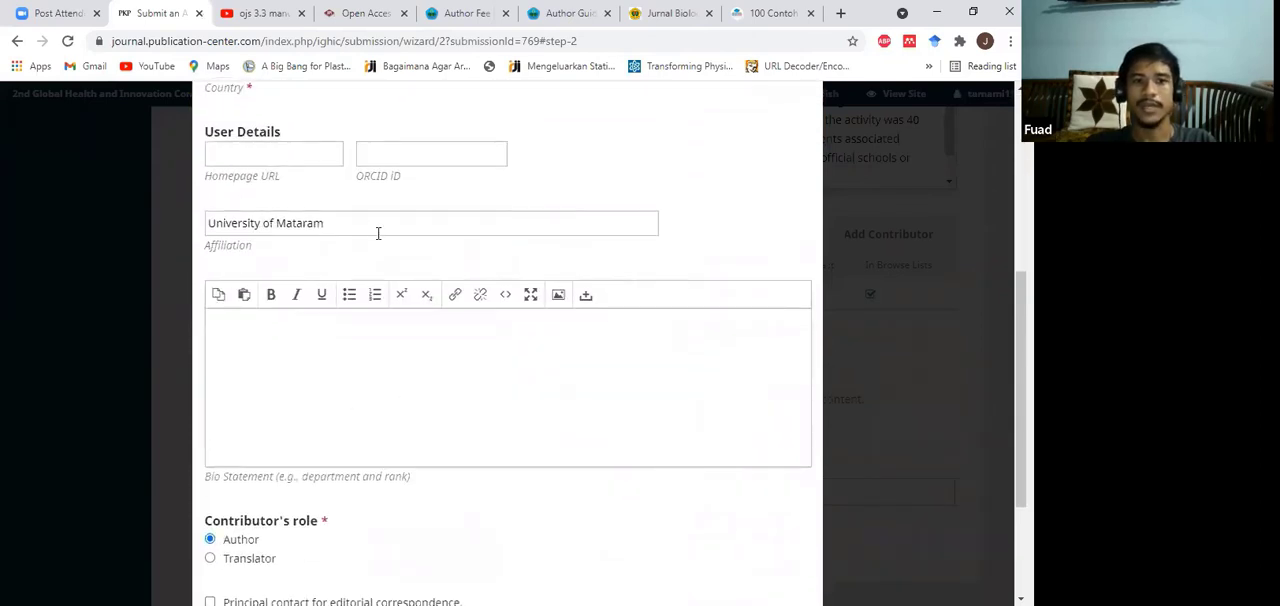
scroll(440, 400, down, 3)
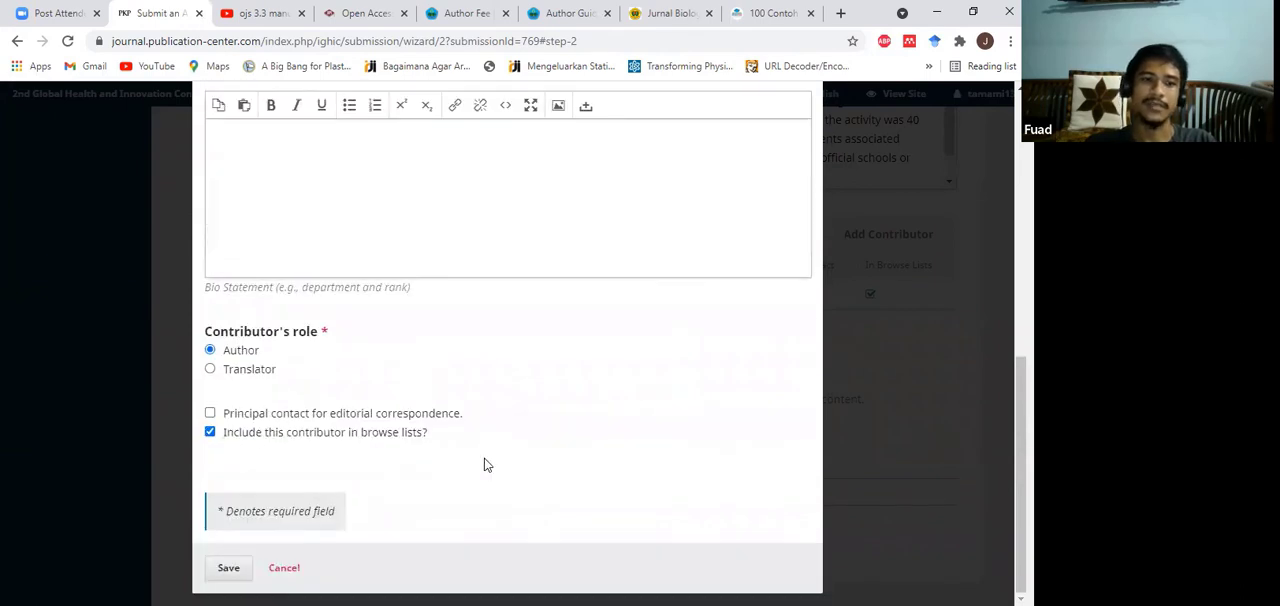
click(229, 569)
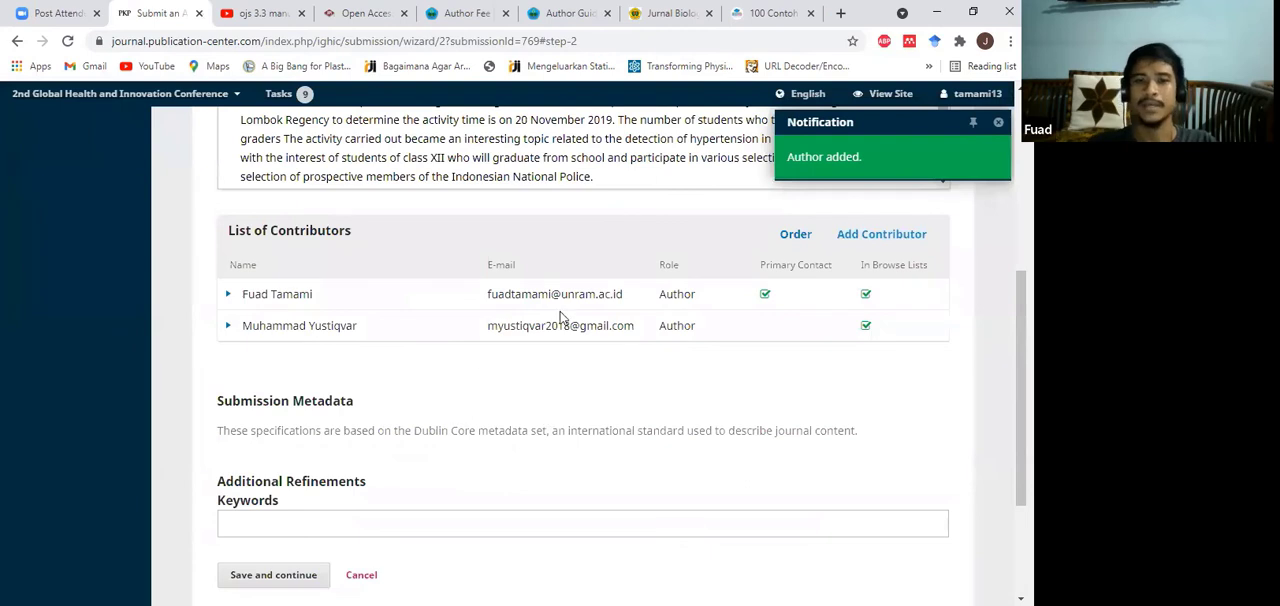
Step: Start adding another contributor and enter the single-word name as both given name and family name
click(885, 240)
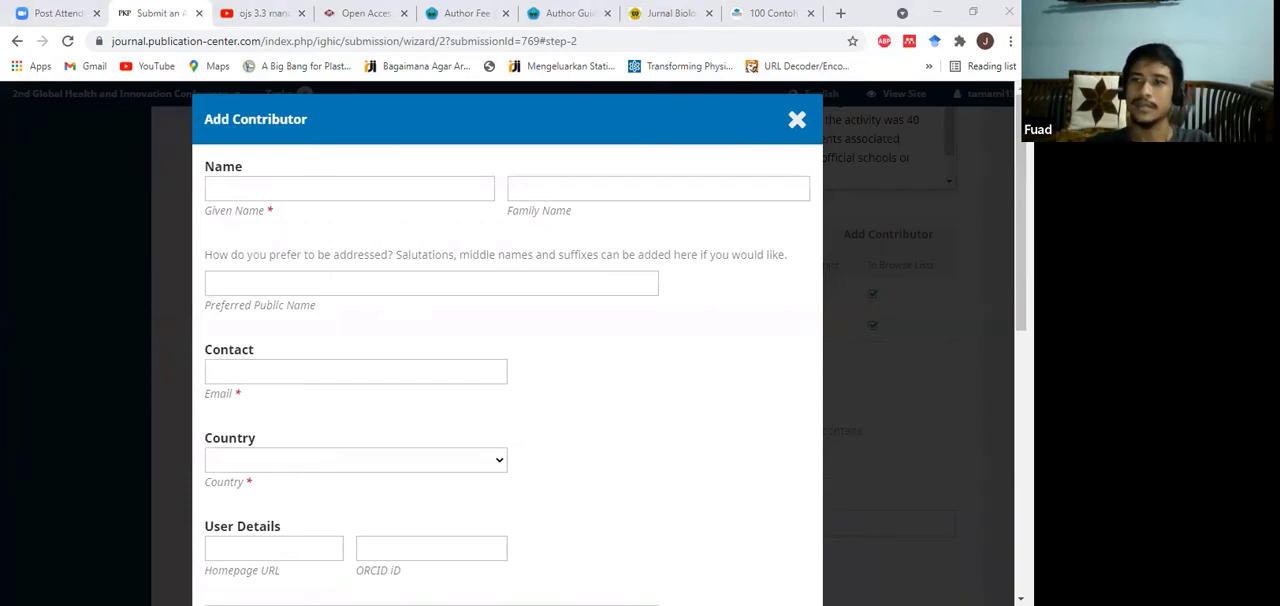
click(322, 187)
text(Imran)
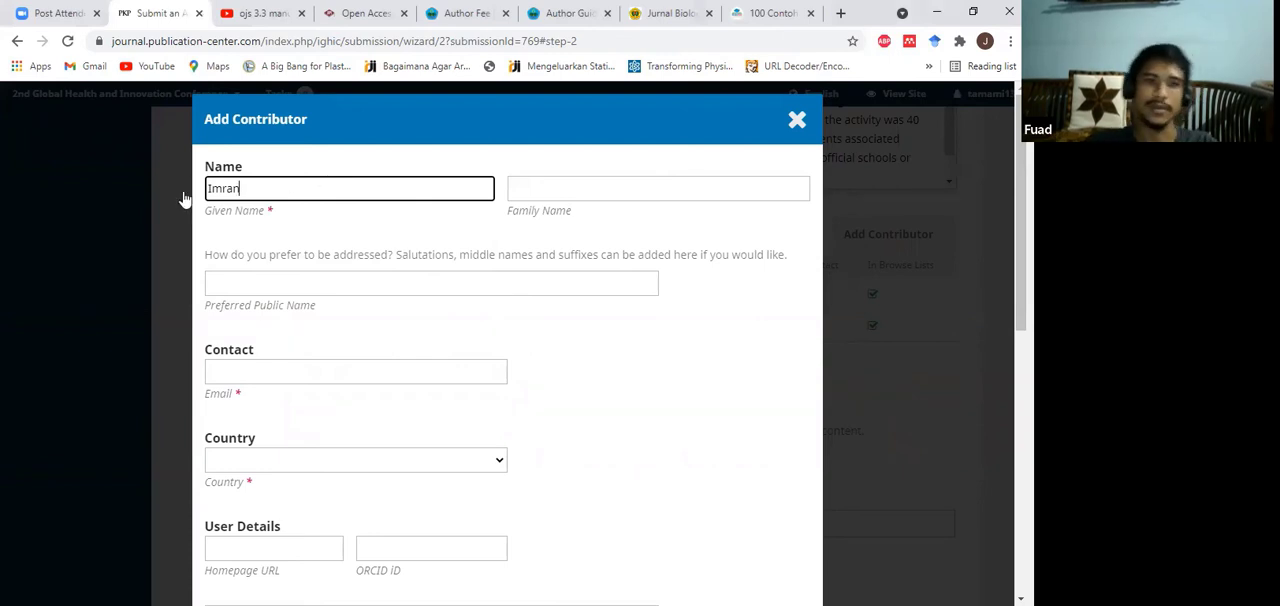
double_click(219, 190)
key(ctrl+c)
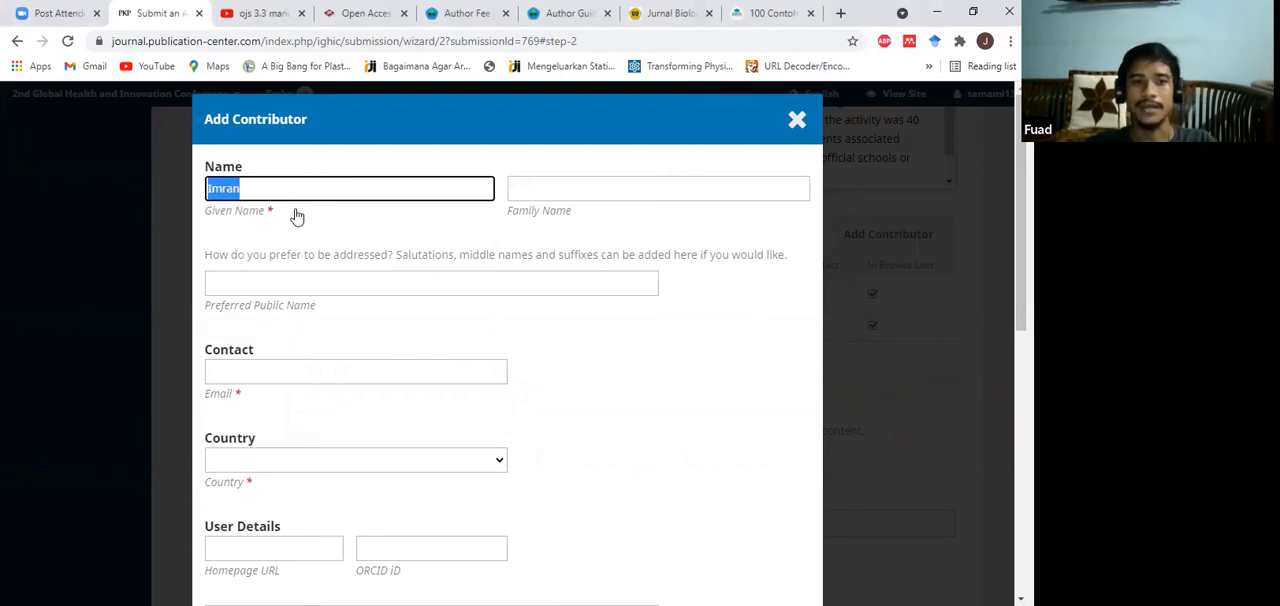
click(585, 189)
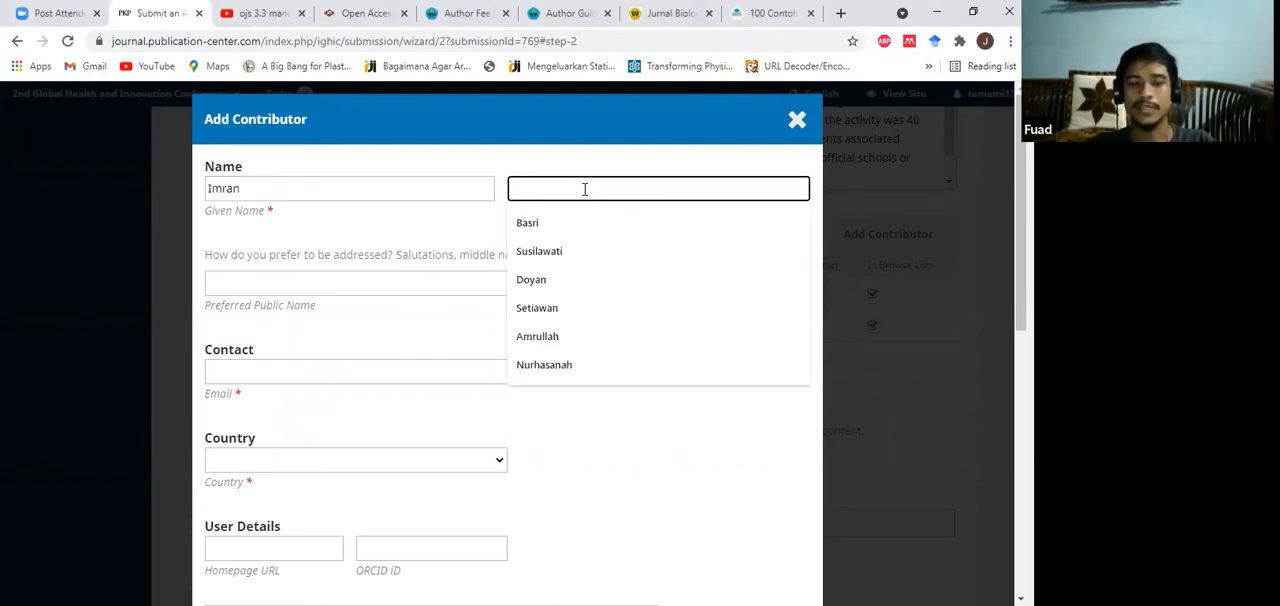
key(ctrl+v)
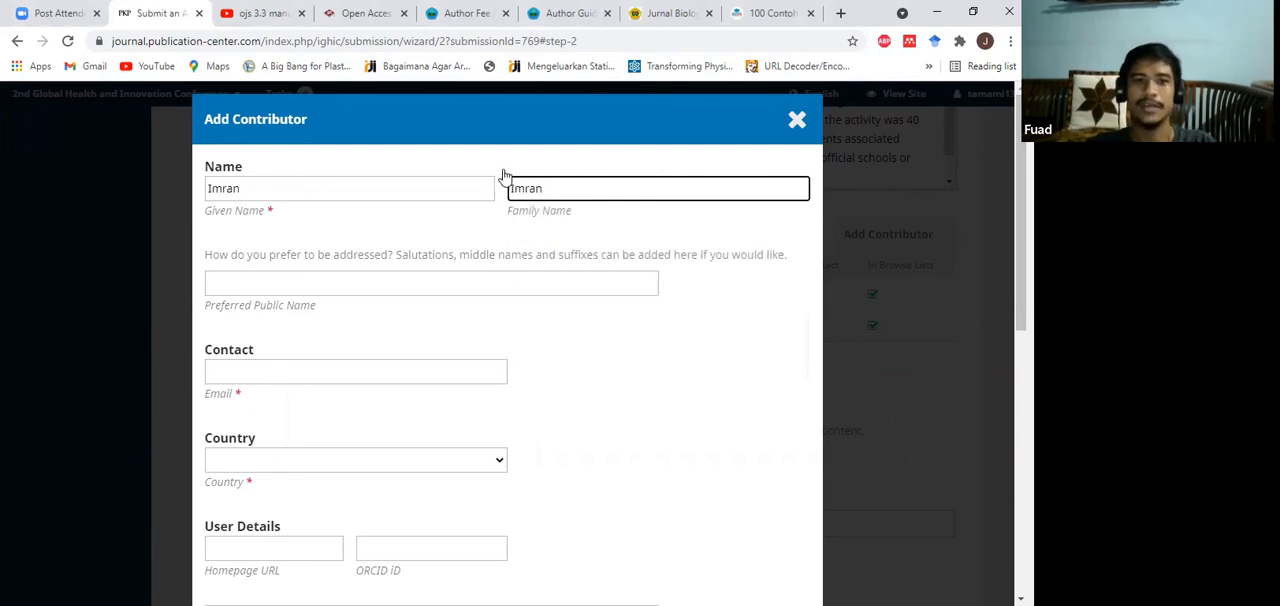
click(550, 230)
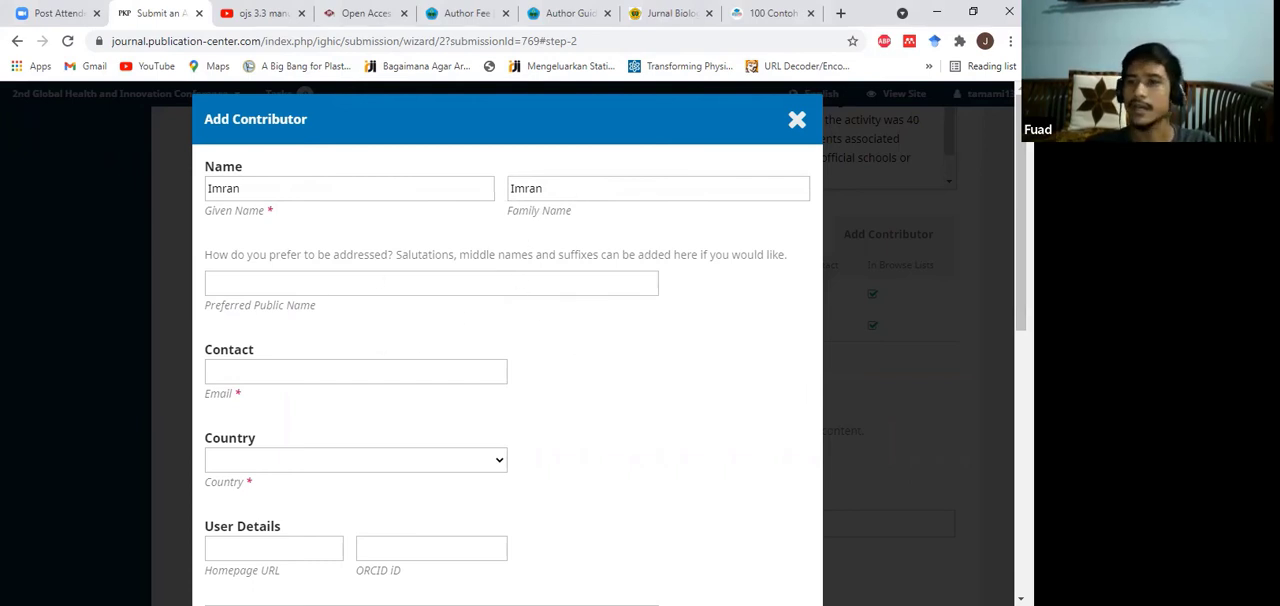
Step: Fill in this contributor's e-mail address and set the country to Indonesia
scroll(611, 326, down, 2)
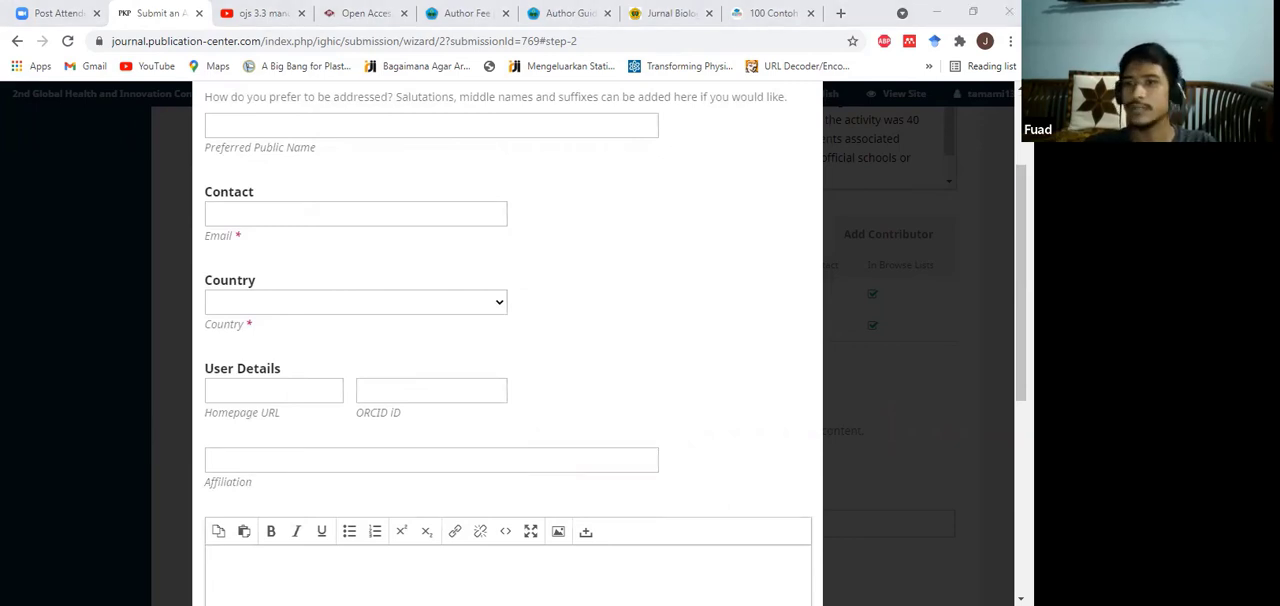
click(309, 214)
key(ctrl+v)
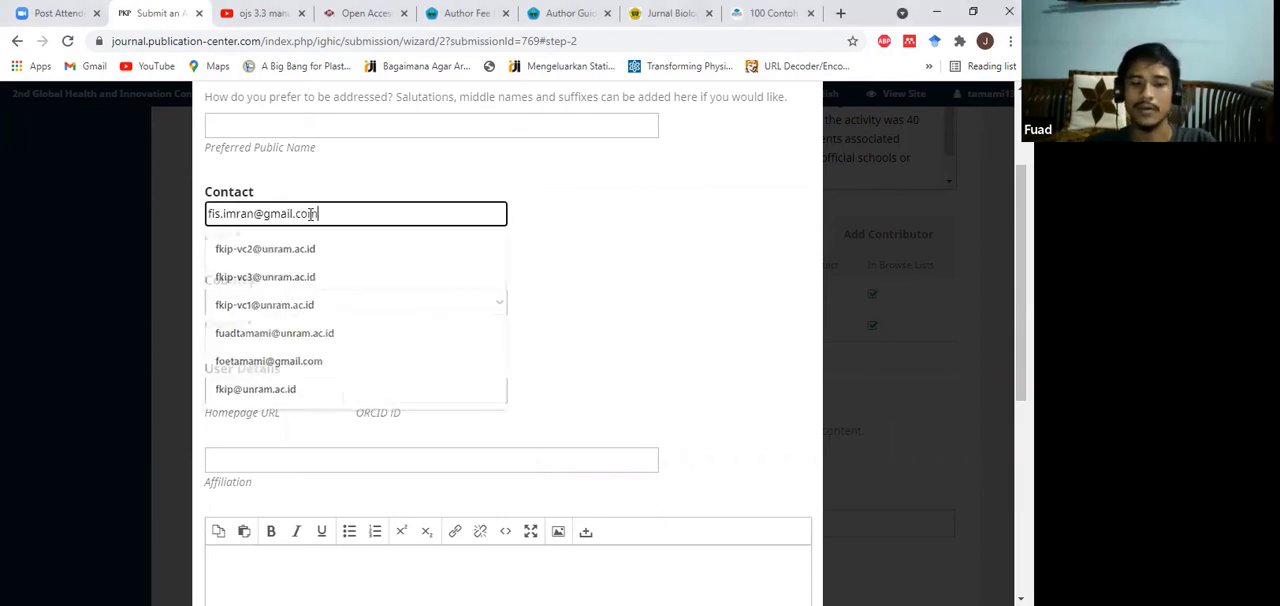
click(582, 231)
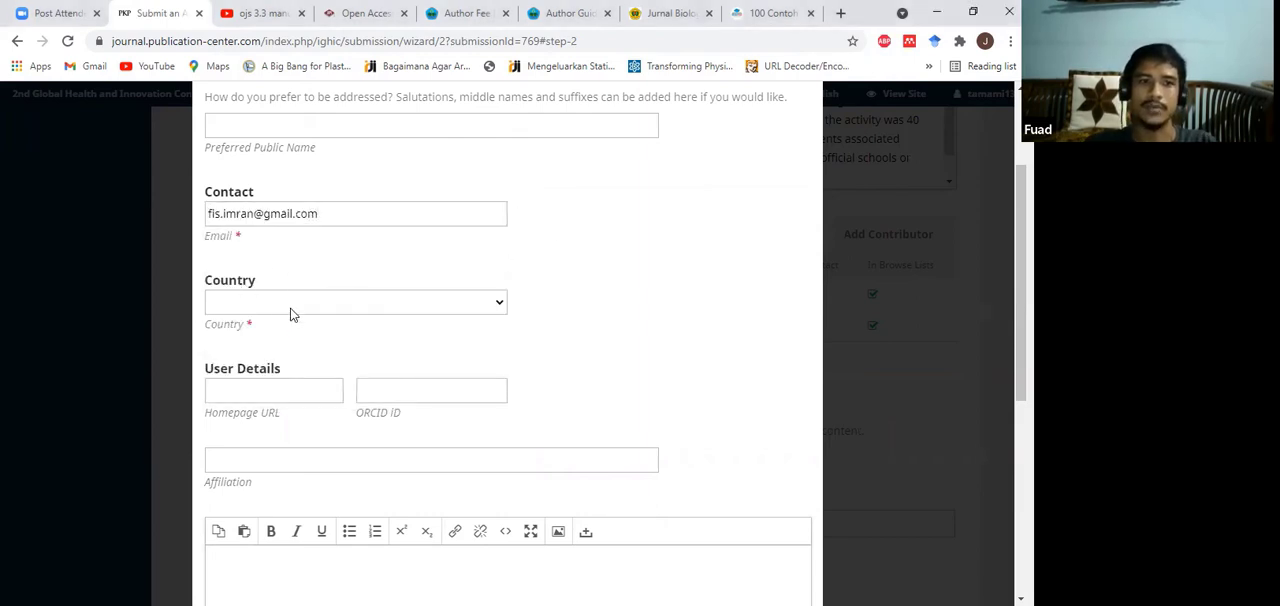
click(463, 303)
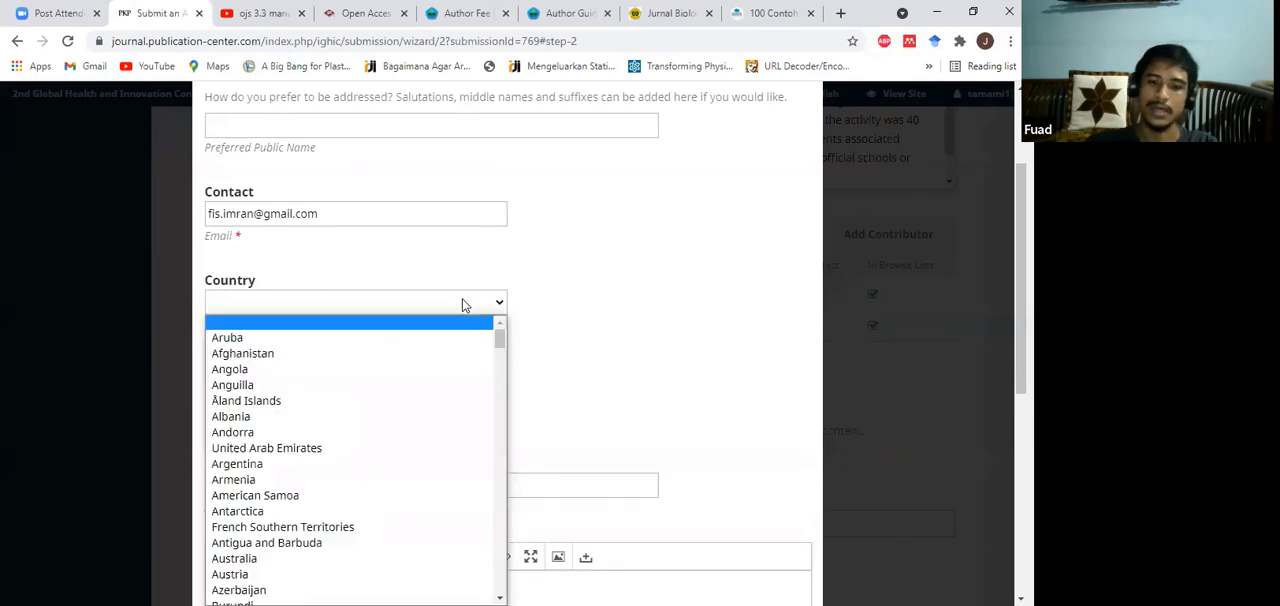
text(indo)
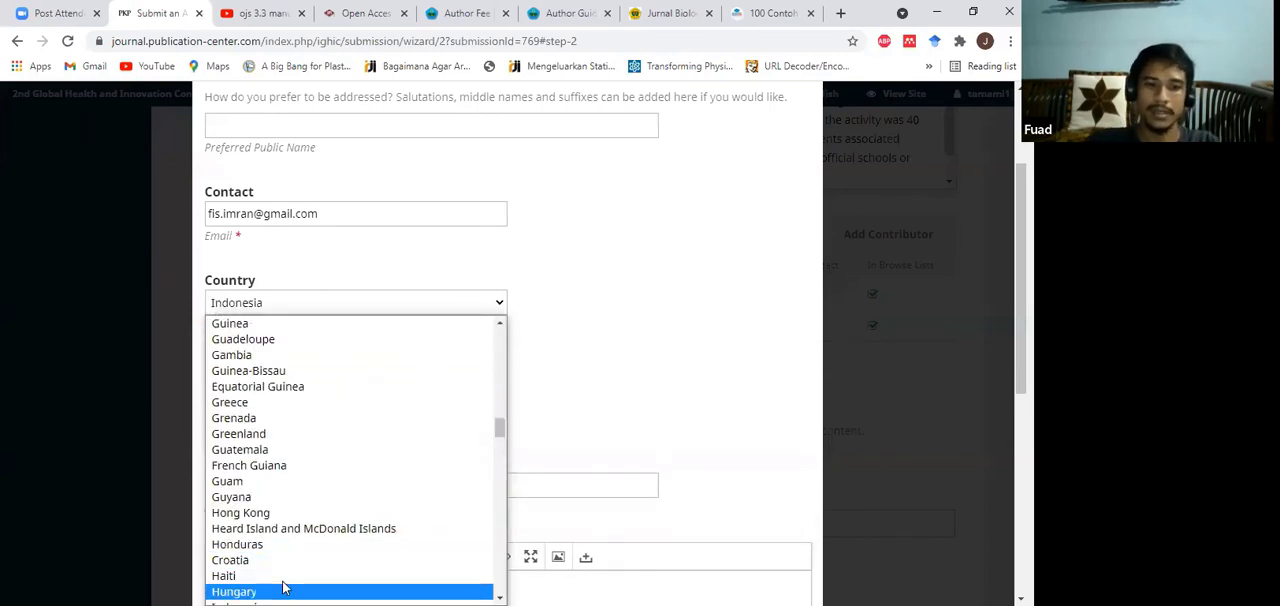
scroll(280, 540, down, 3)
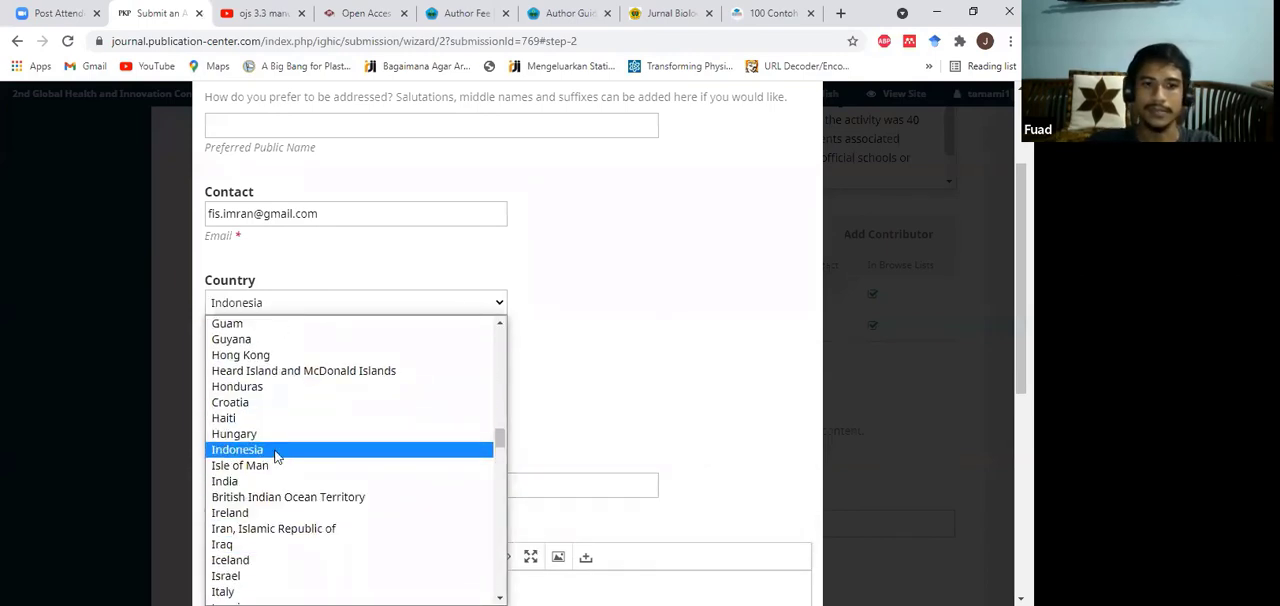
click(276, 450)
Step: Set this contributor's affiliation to University of Mataram
scroll(297, 391, down, 1)
click(324, 378)
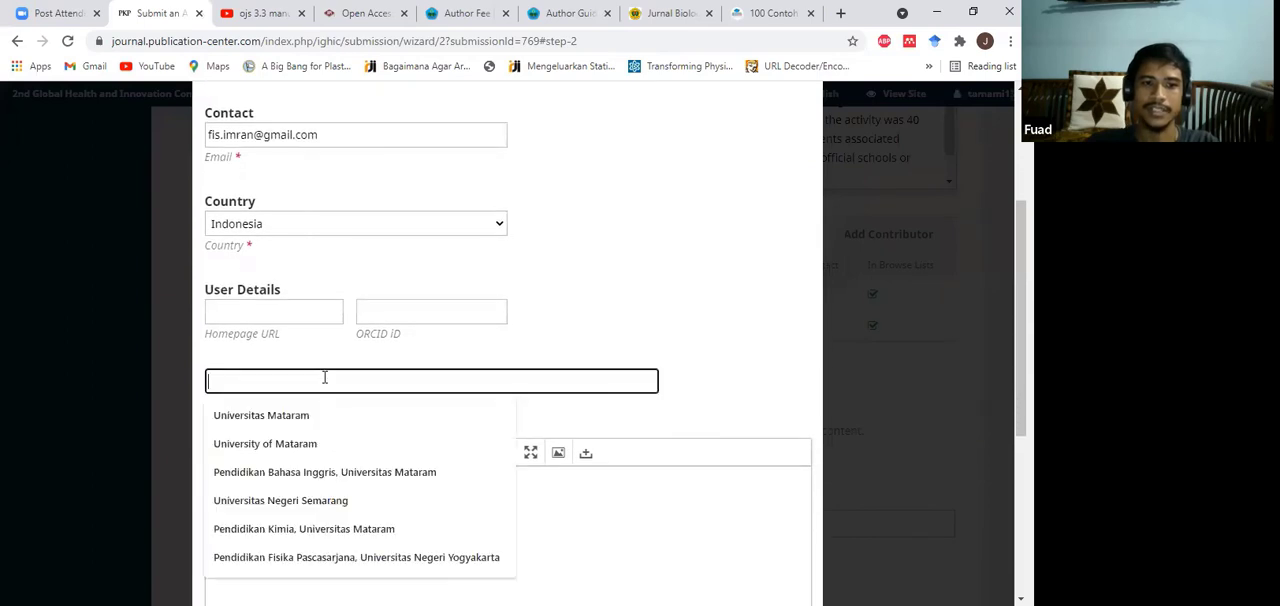
click(312, 443)
Step: Assign the Author role to this contributor and save the entry
scroll(596, 310, down, 2)
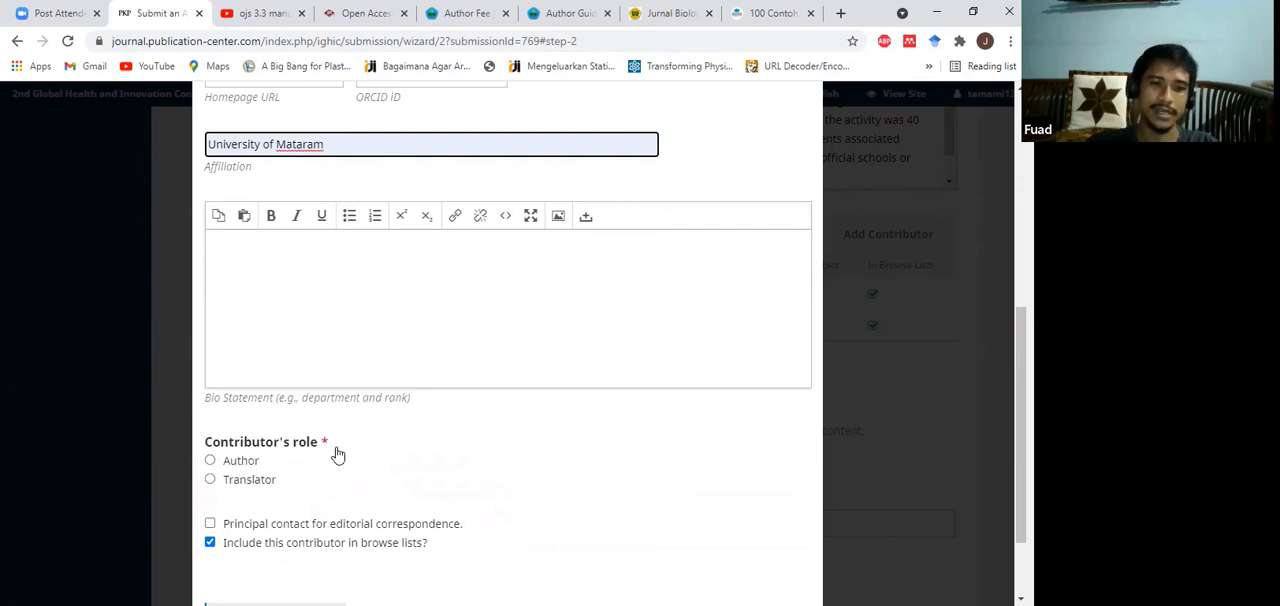
click(245, 462)
scroll(446, 426, down, 2)
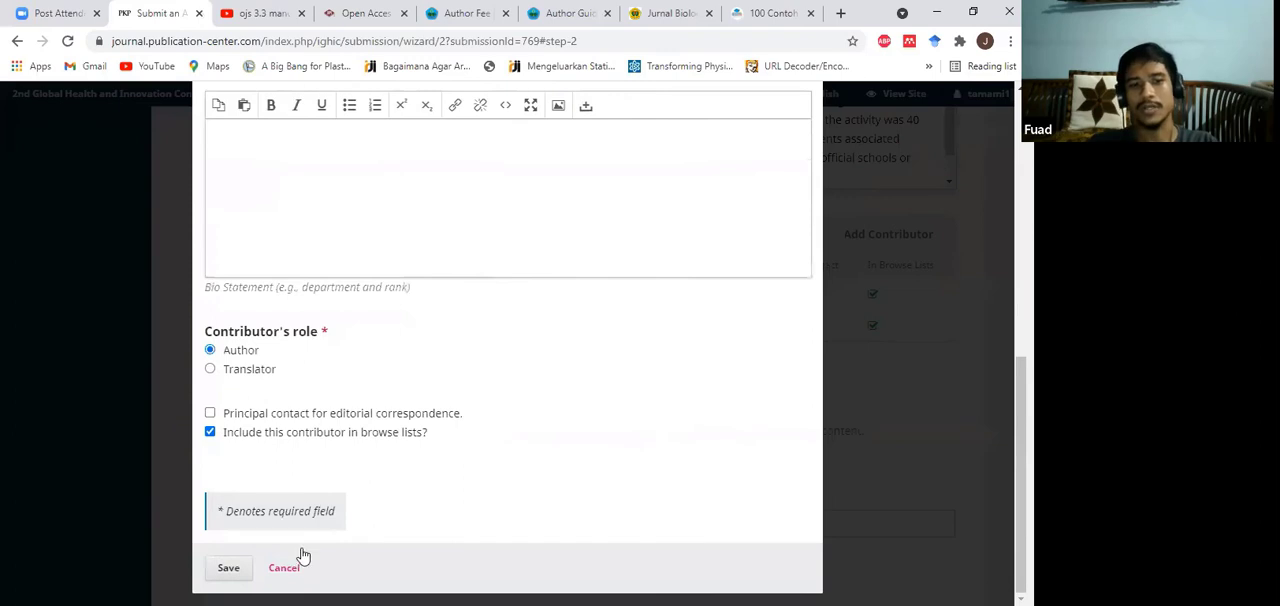
click(229, 569)
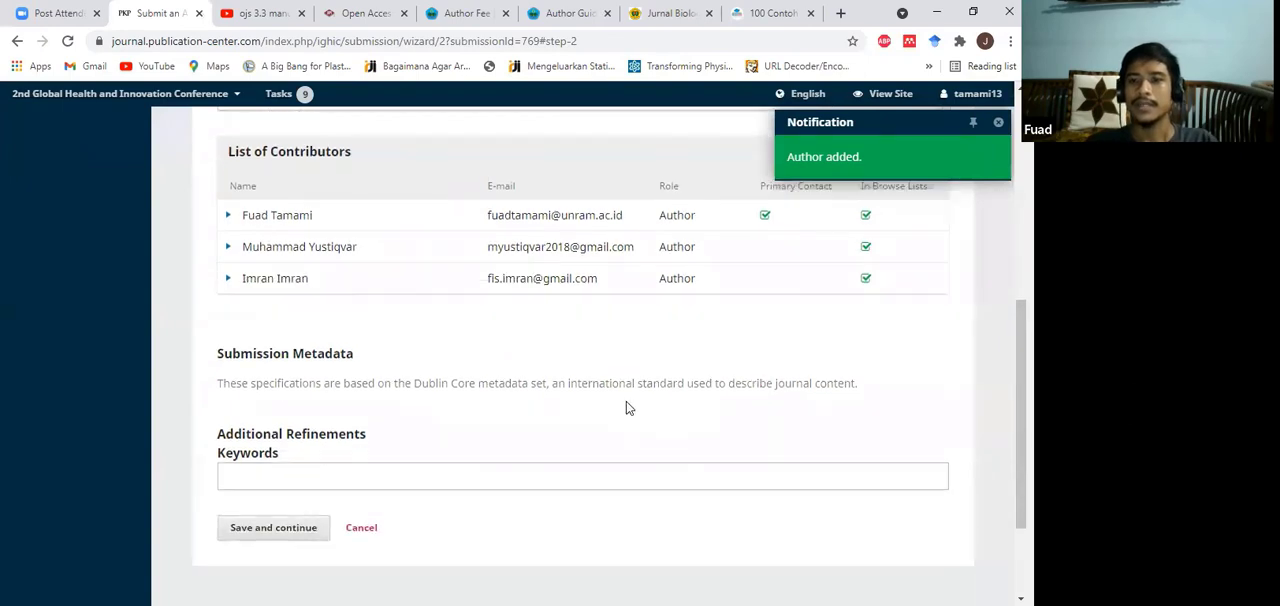
Step: Edit the third contributor to be principal contact for editorial correspondence and save the change
scroll(590, 337, down, 1)
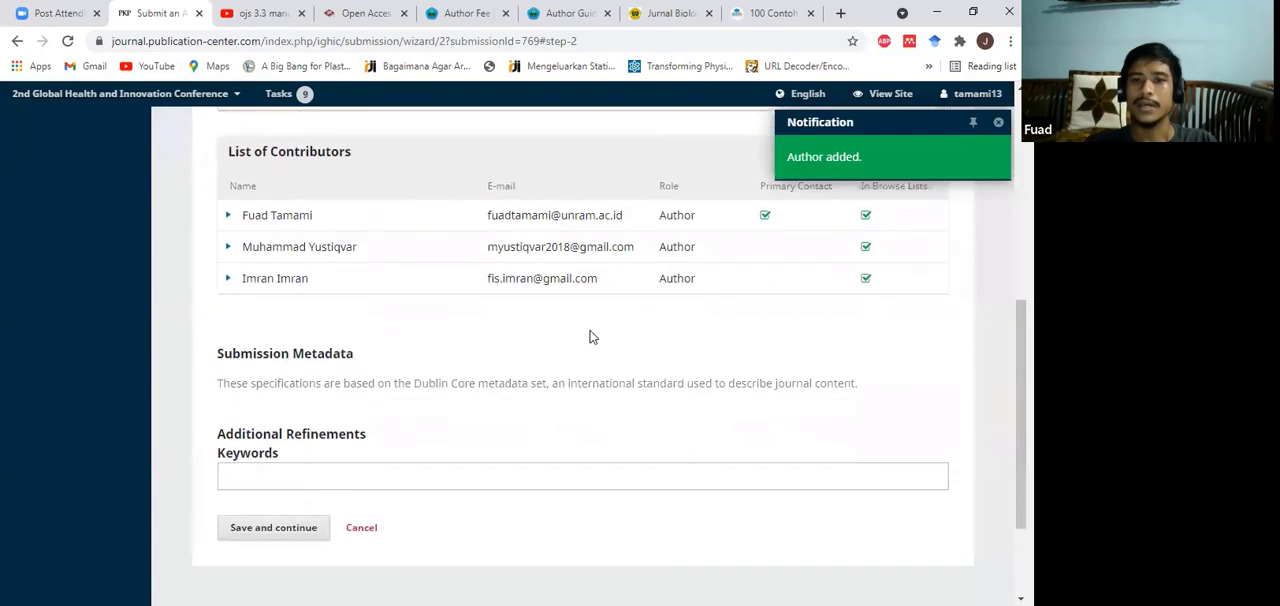
scroll(913, 215, up, 1)
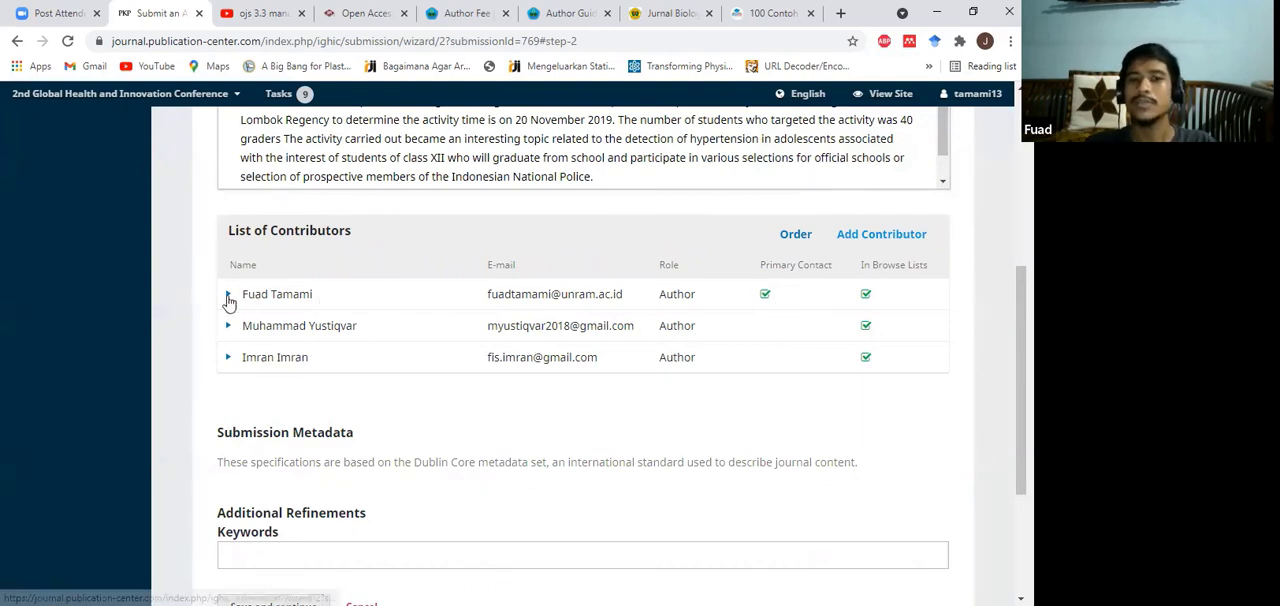
click(226, 362)
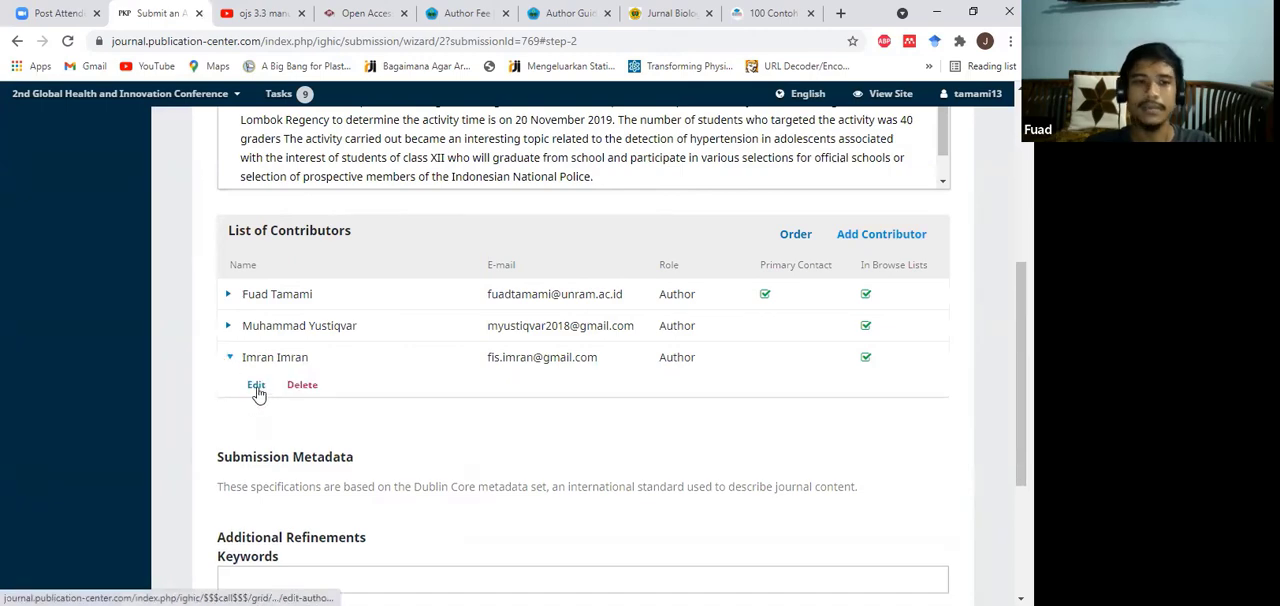
click(256, 386)
scroll(523, 334, down, 5)
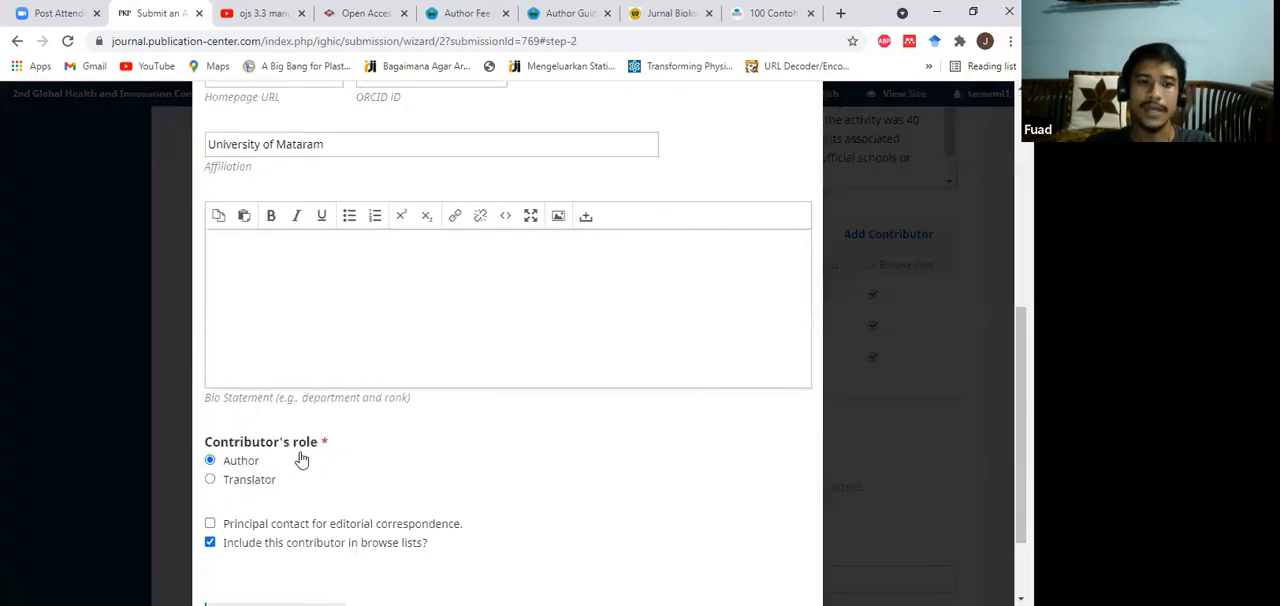
scroll(300, 457, down, 3)
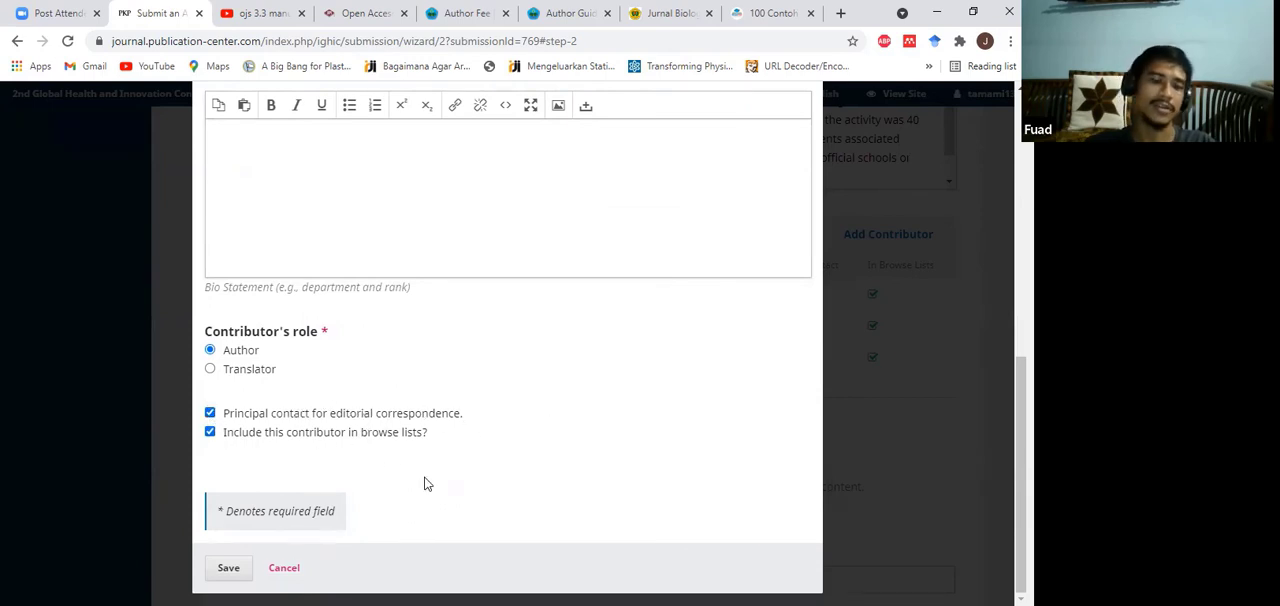
click(226, 568)
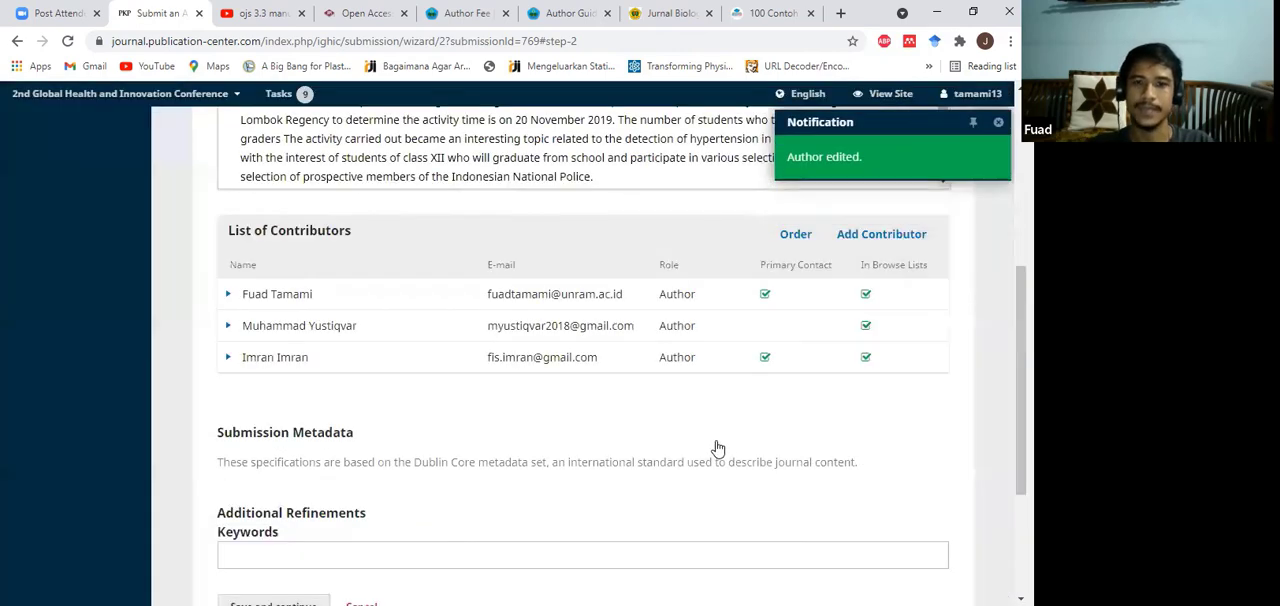
Step: Check the principal contact option in the first contributor's details and close them without saving
click(229, 295)
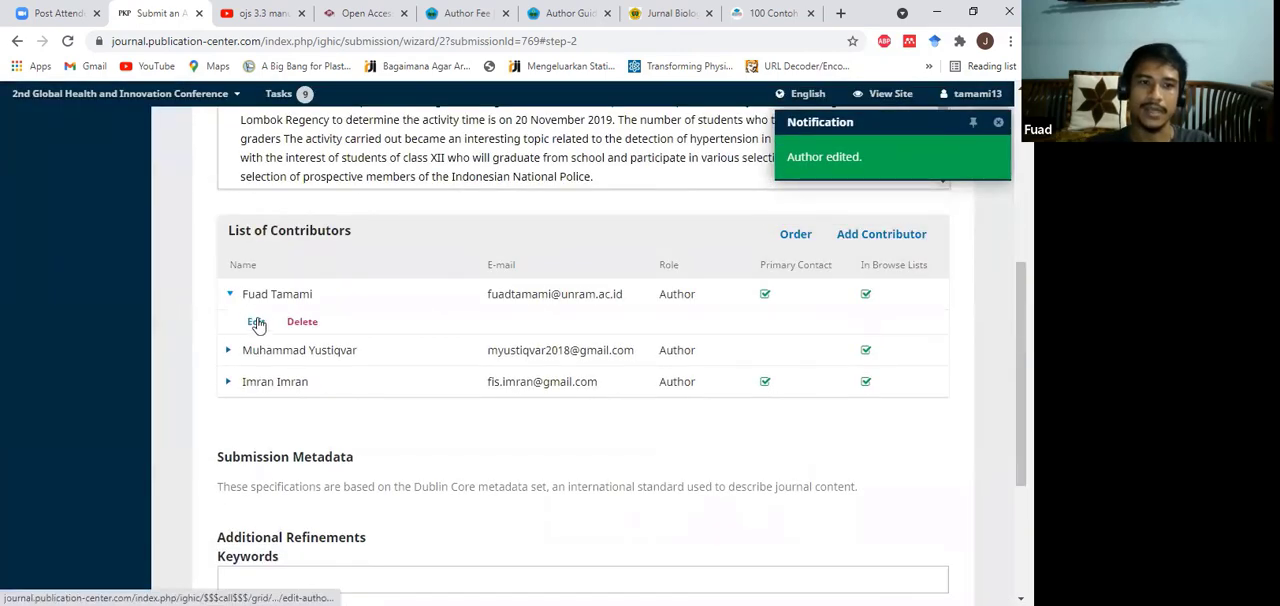
click(260, 321)
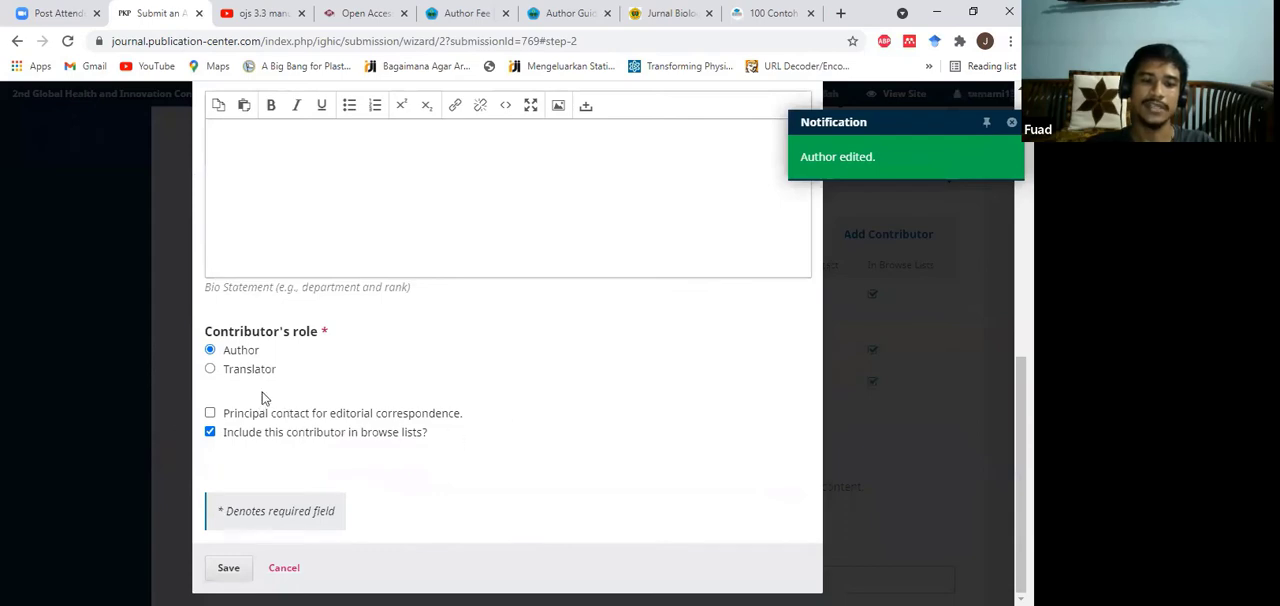
click(286, 569)
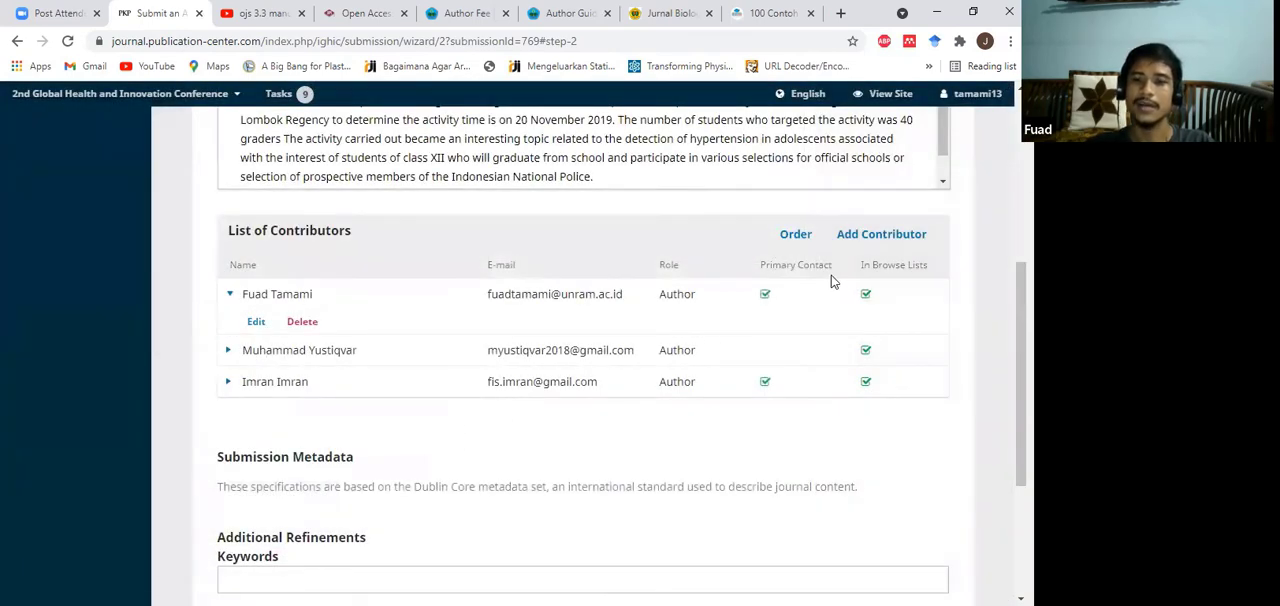
scroll(840, 287, down, 2)
scroll(137, 206, up, 2)
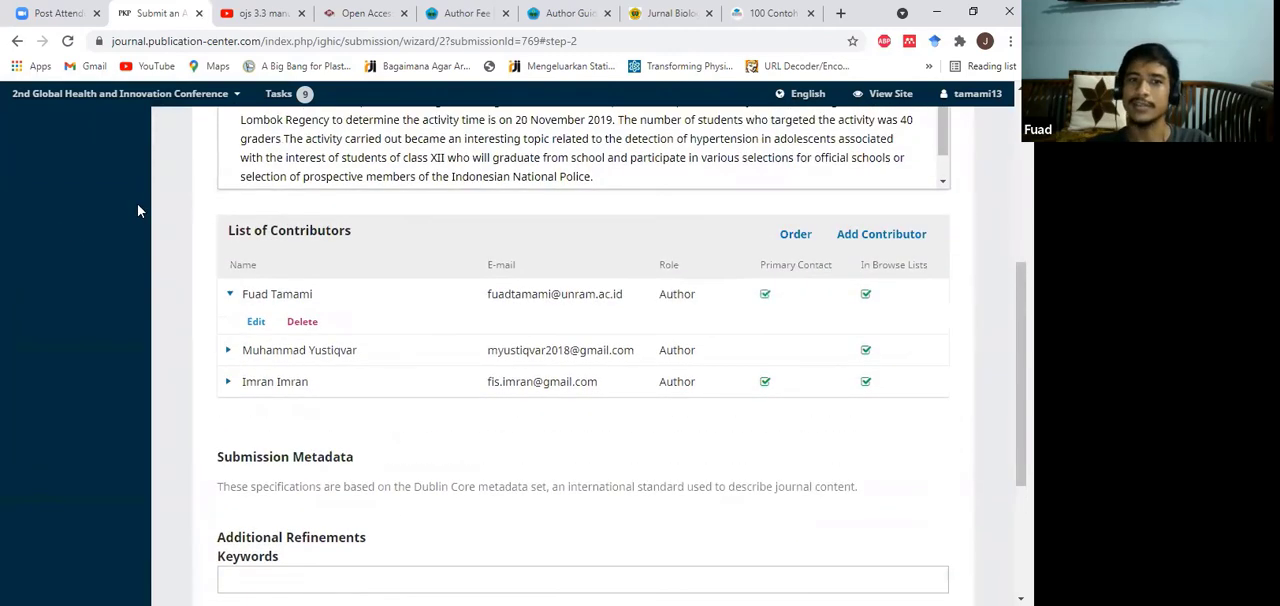
click(230, 297)
Step: Add the keywords Indeks Massa Tubuh, Jumlah Paritas and Histopatologis to the submission metadata
scroll(551, 283, down, 2)
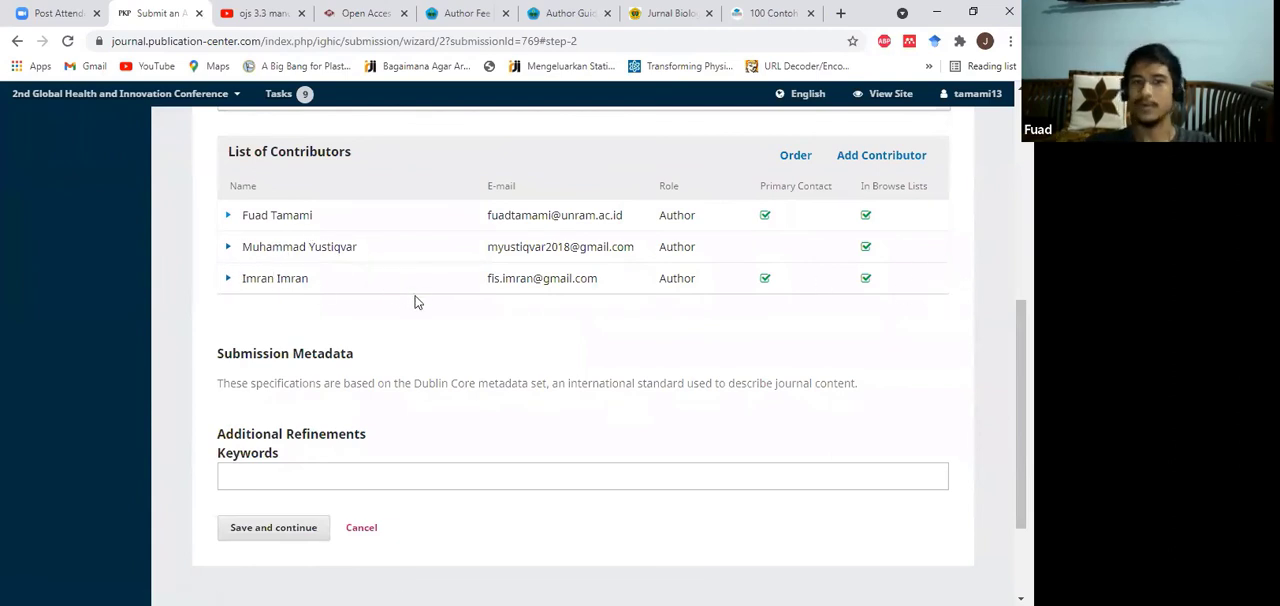
scroll(417, 329, down, 3)
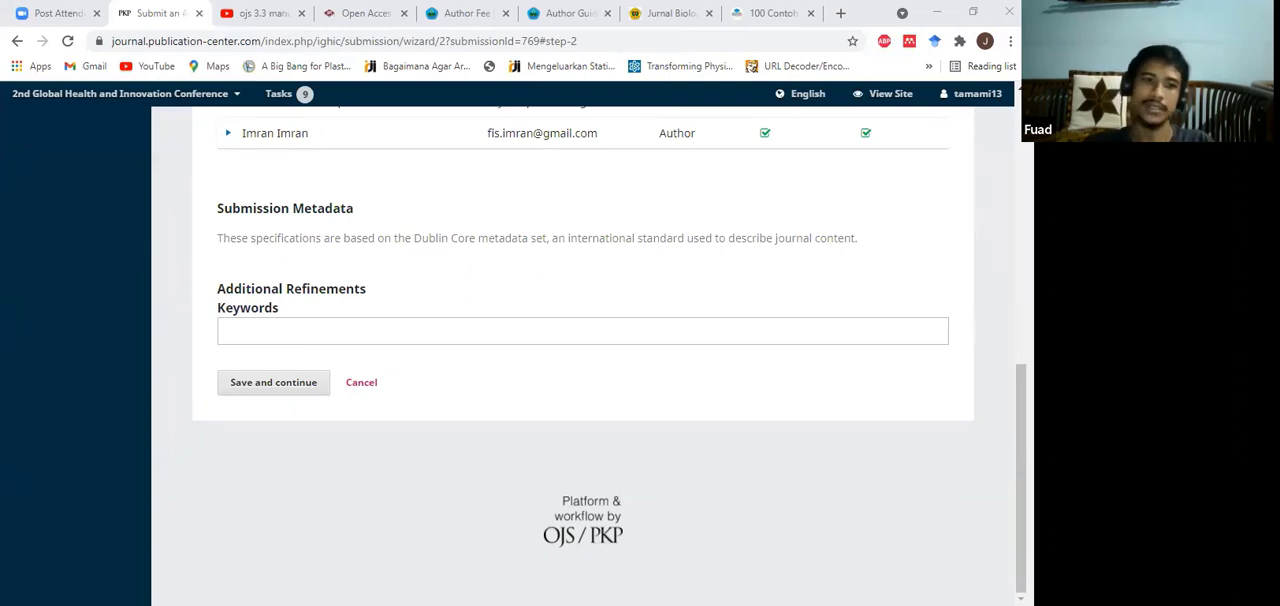
click(513, 287)
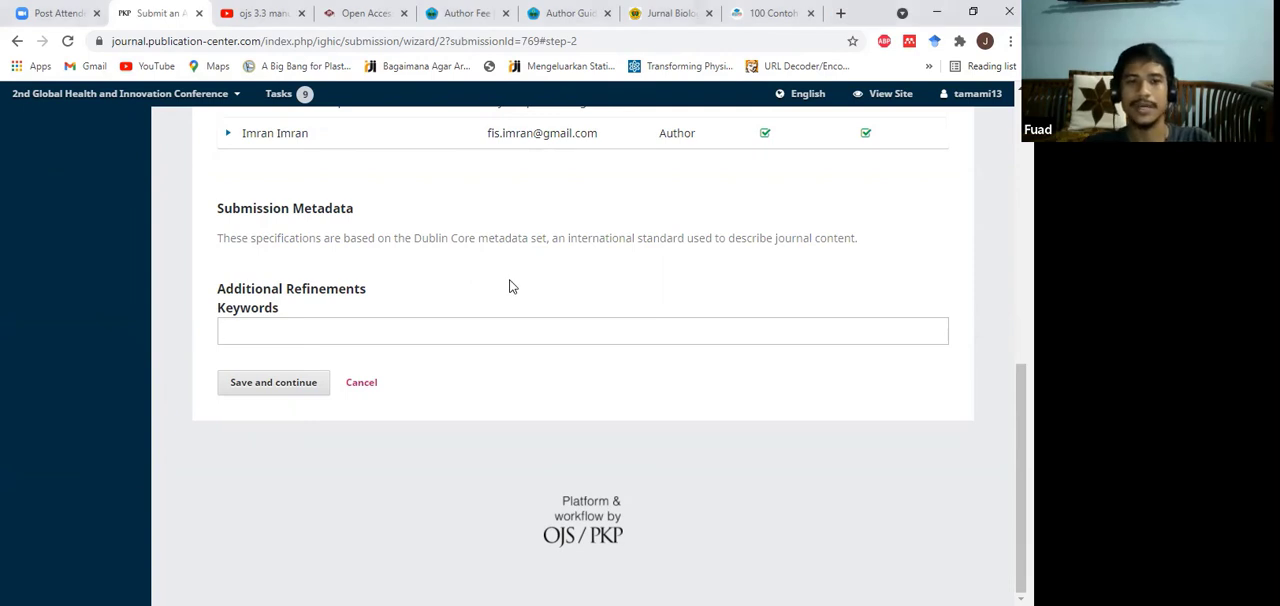
text(Indeks Massa Tubuh)
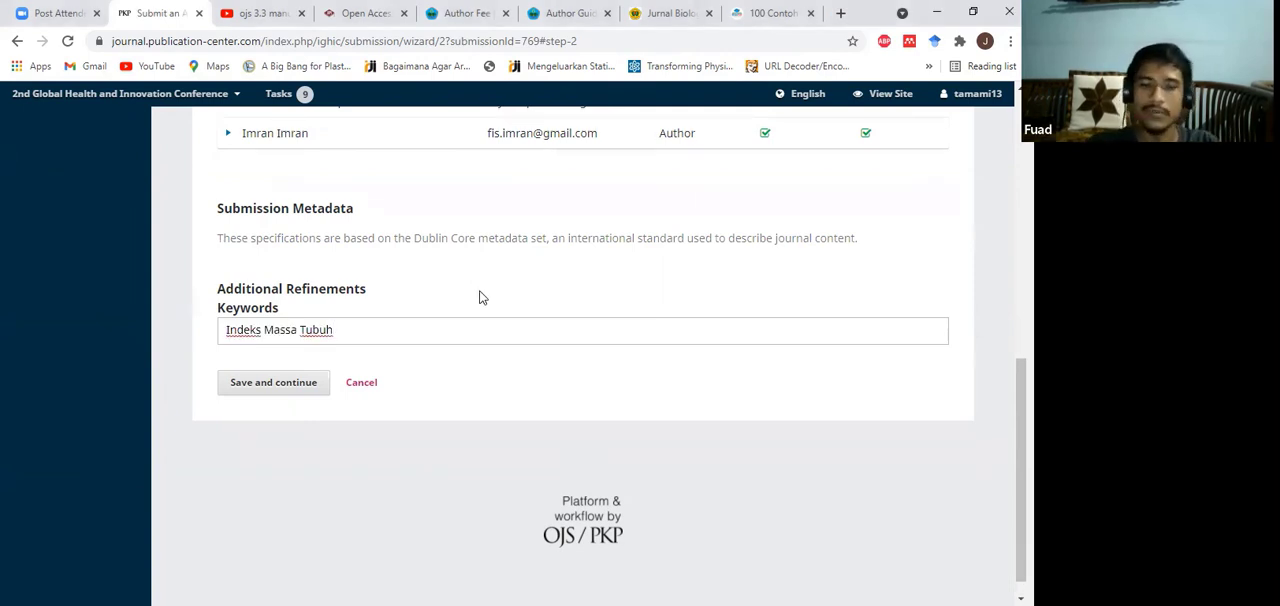
key(Return)
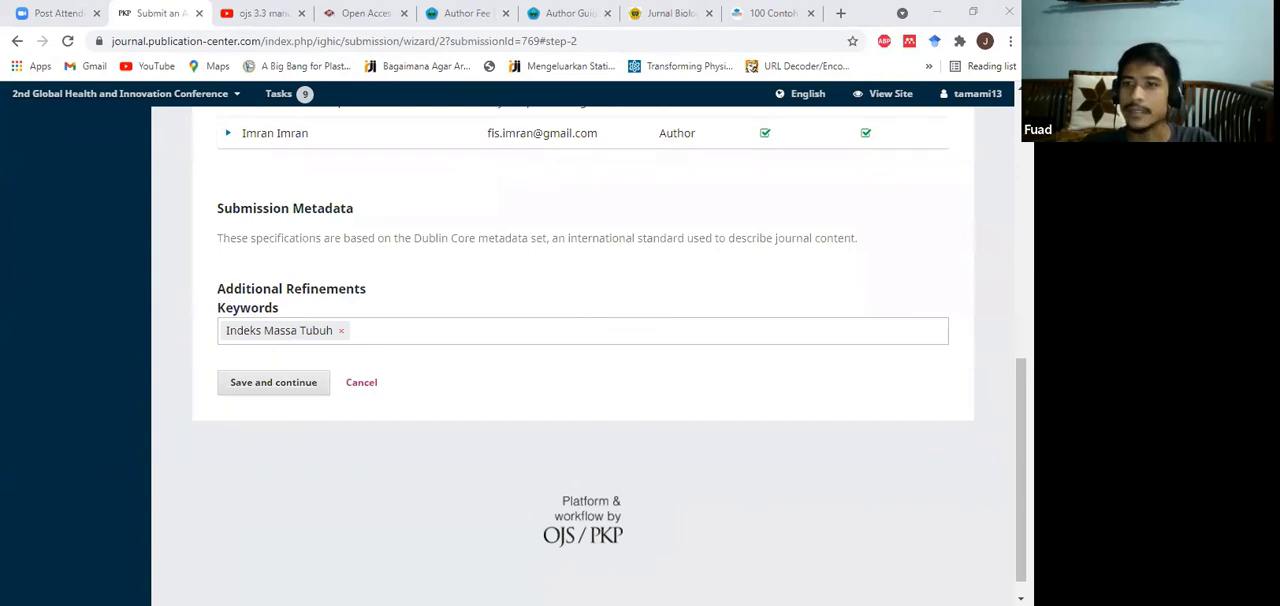
key(alt+Tab)
text(Jumlah Paritas)
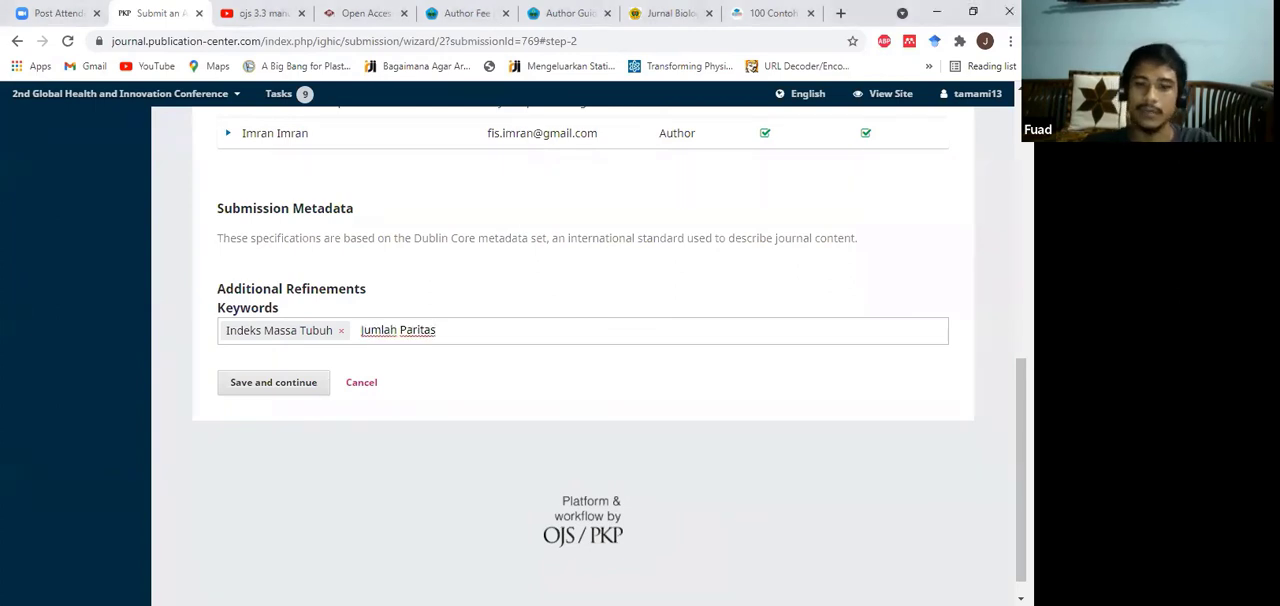
key(Return)
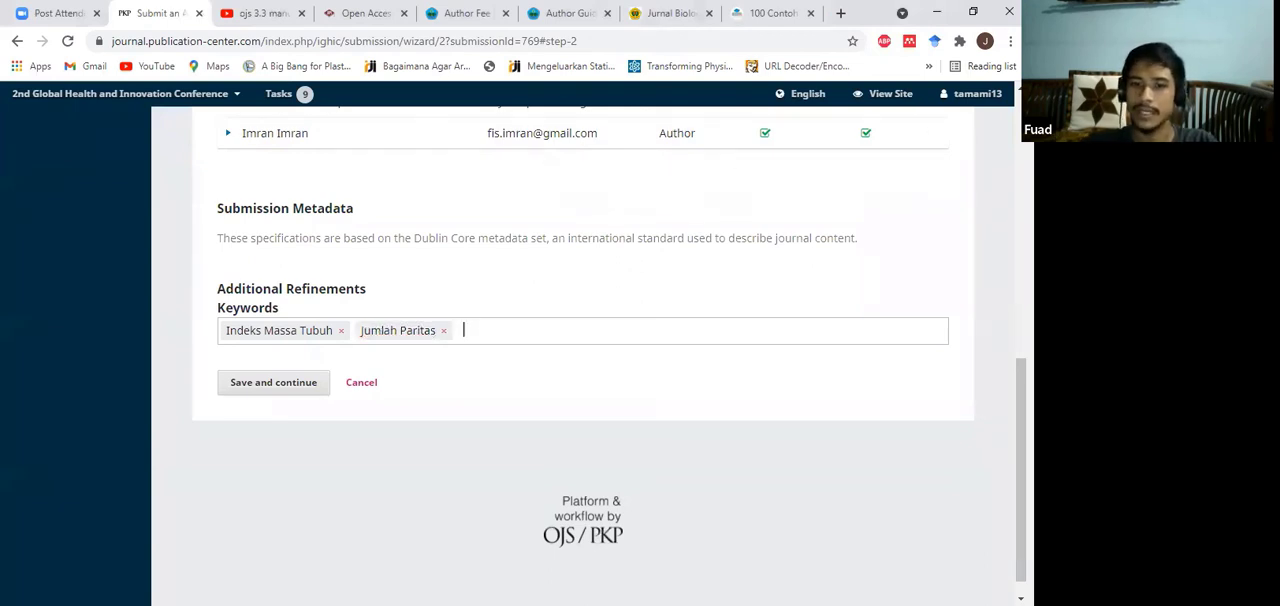
key(alt+Tab)
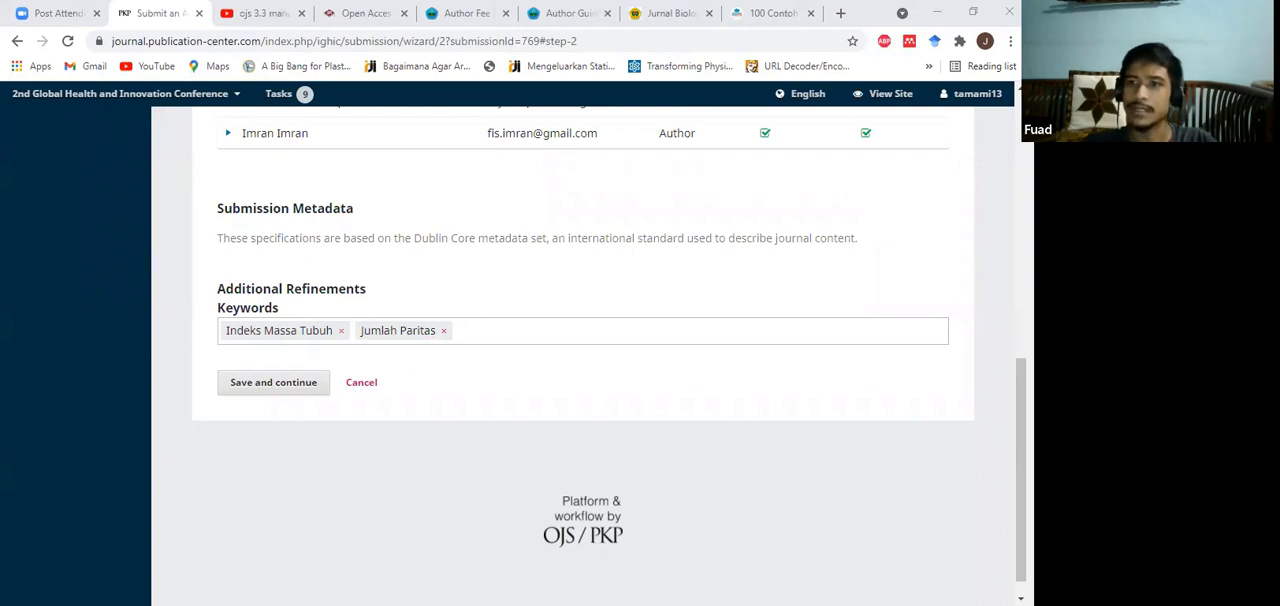
click(518, 337)
text(Histopatologis)
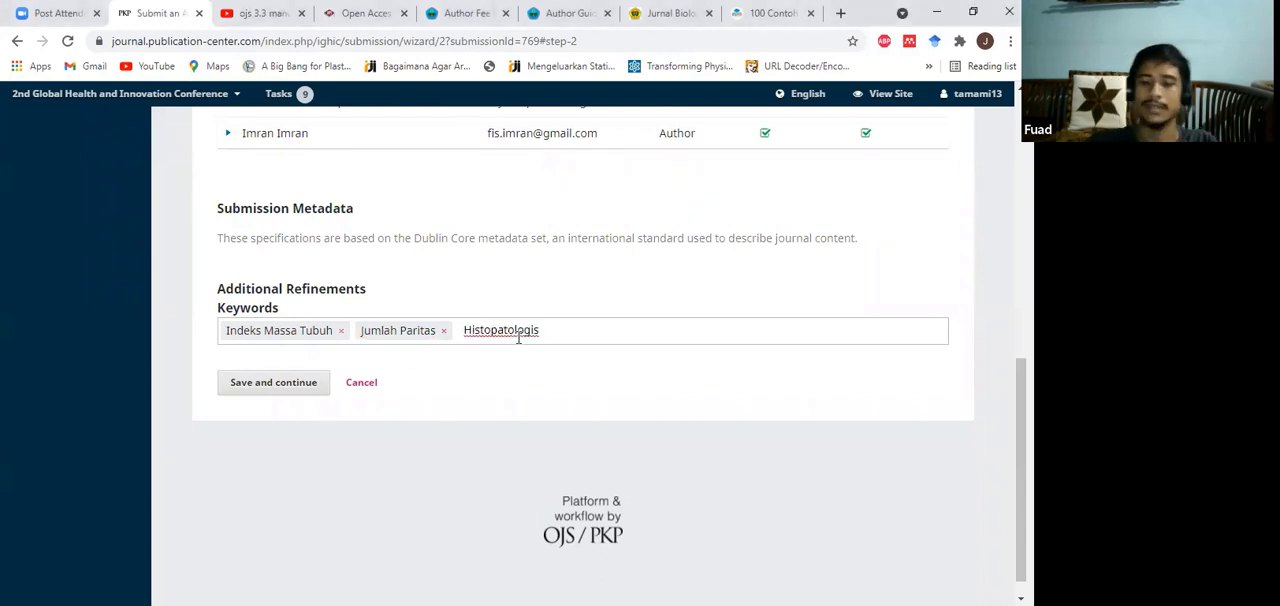
key(Return)
Step: Review the abstract, contributors and keywords, and save the metadata to continue to the confirmation stage
scroll(616, 306, up, 10)
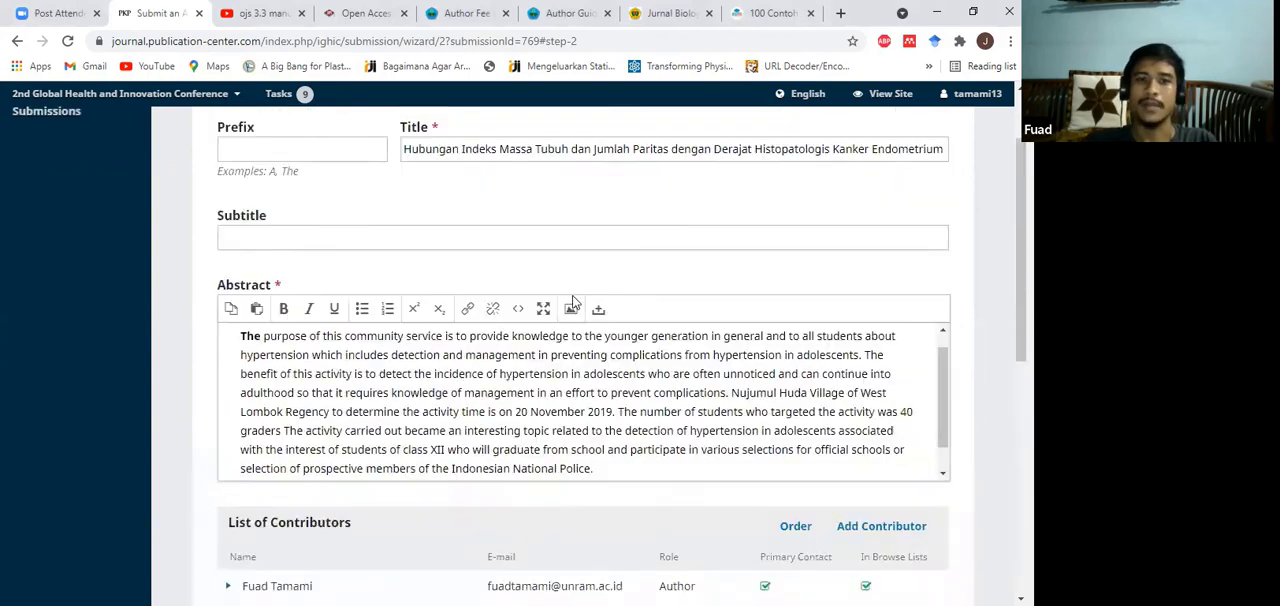
scroll(536, 210, down, 5)
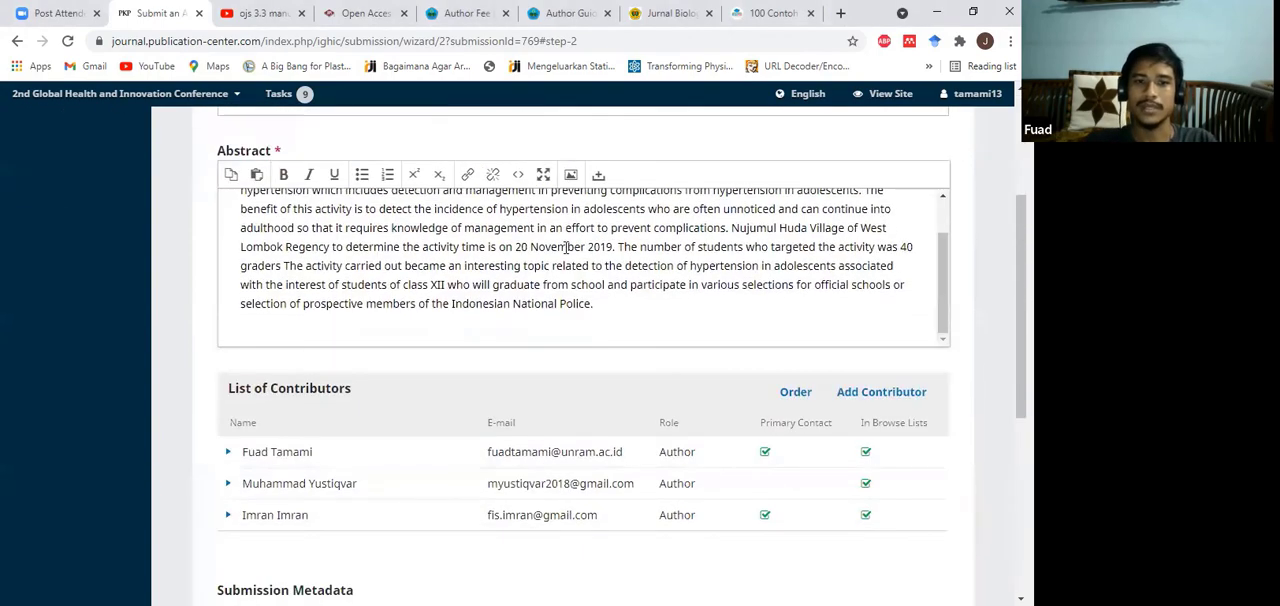
scroll(554, 397, down, 2)
scroll(557, 404, up, 10)
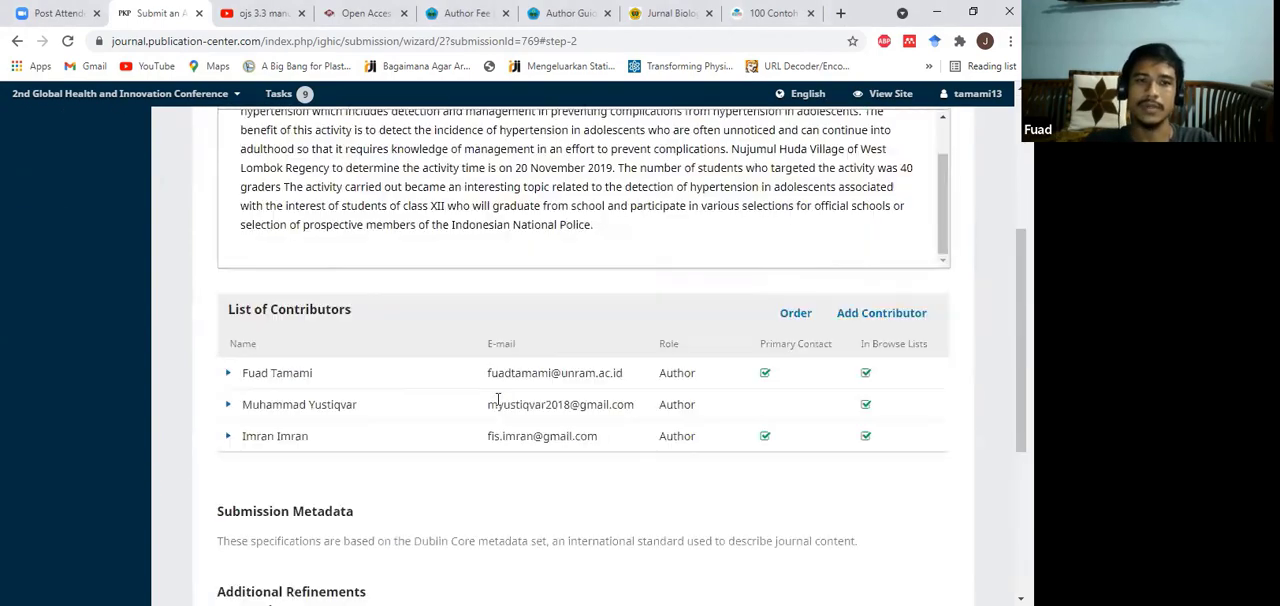
scroll(520, 280, down, 4)
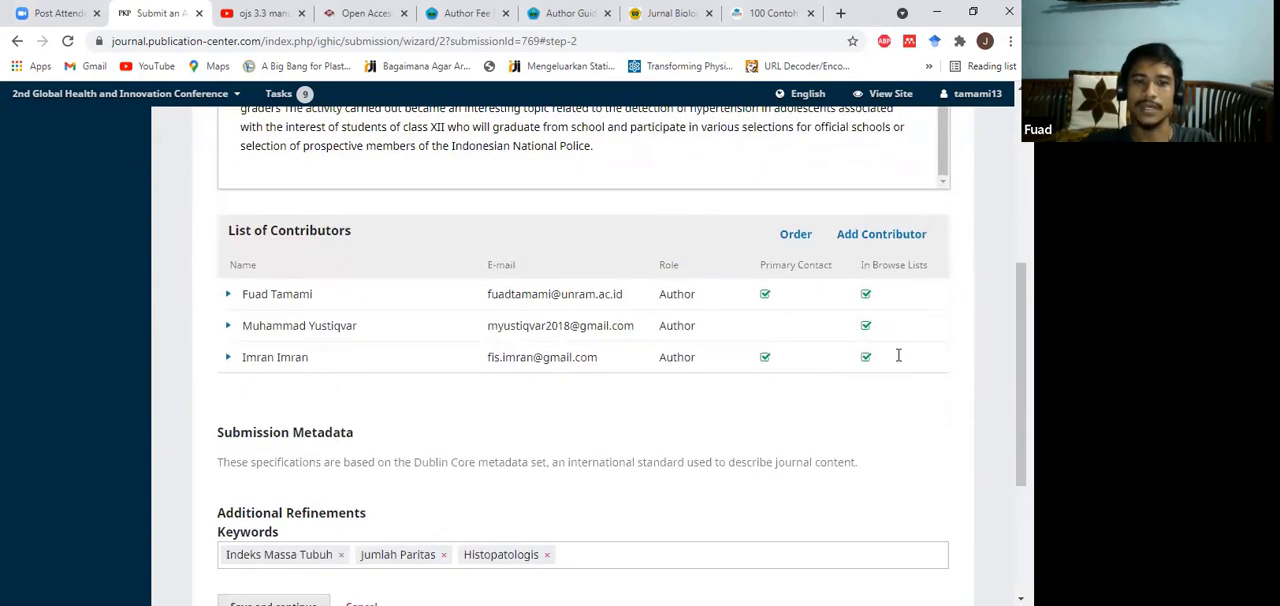
scroll(294, 357, down, 3)
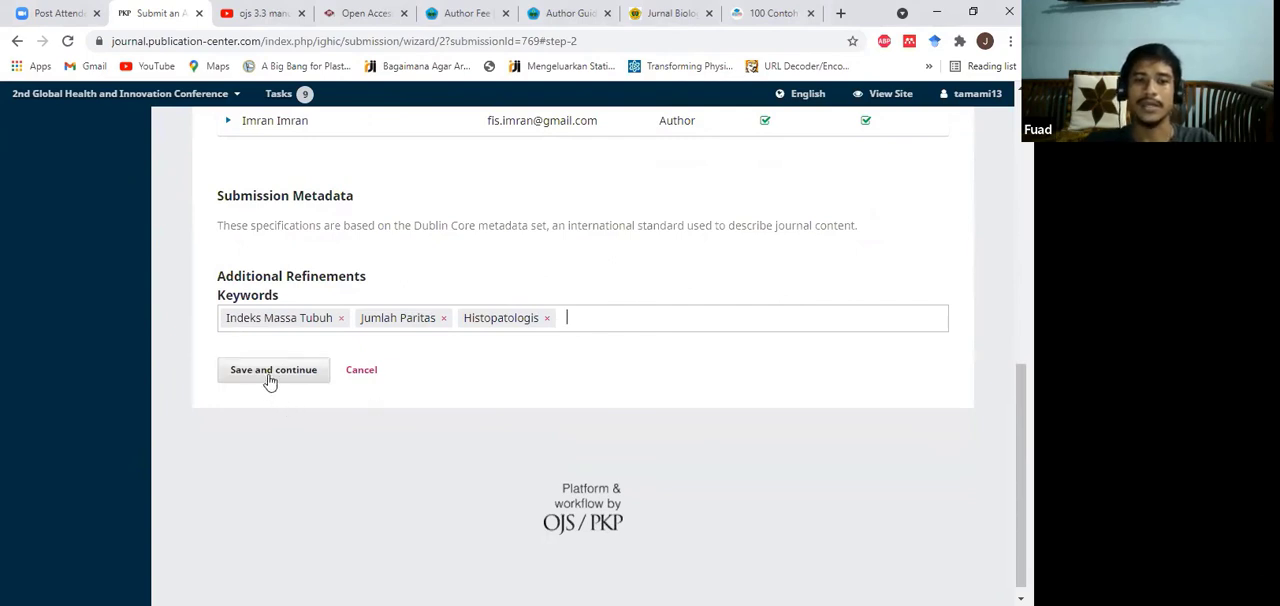
click(268, 376)
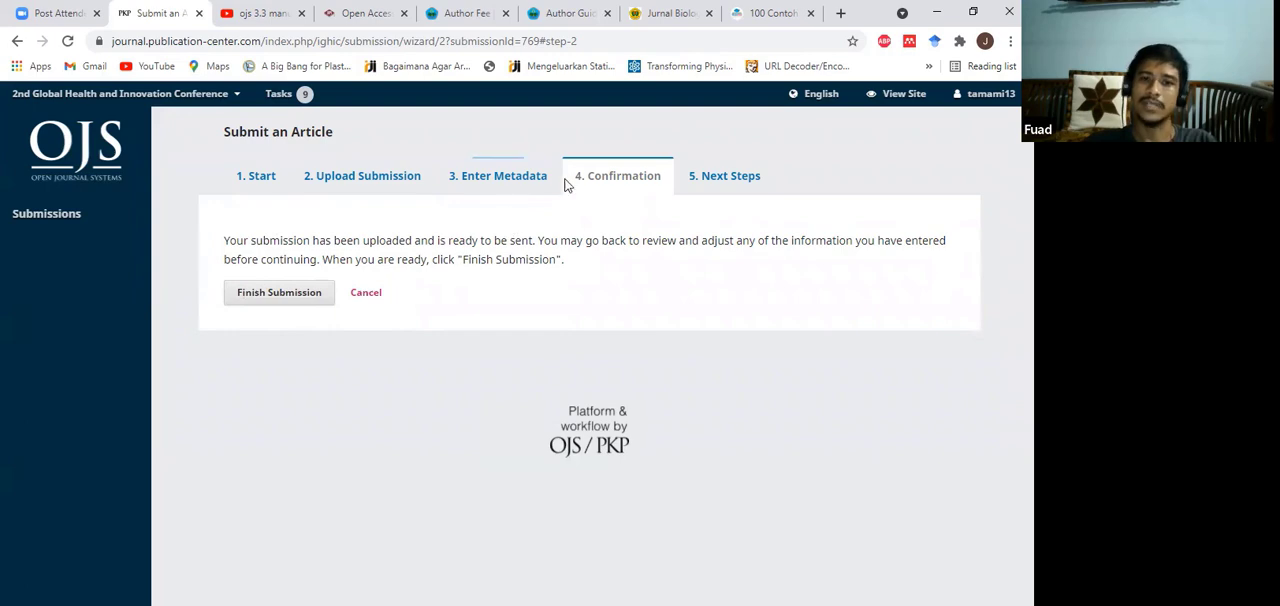
Step: Go back to the entered metadata to recheck the title and abstract, and return to the confirmation stage
click(500, 177)
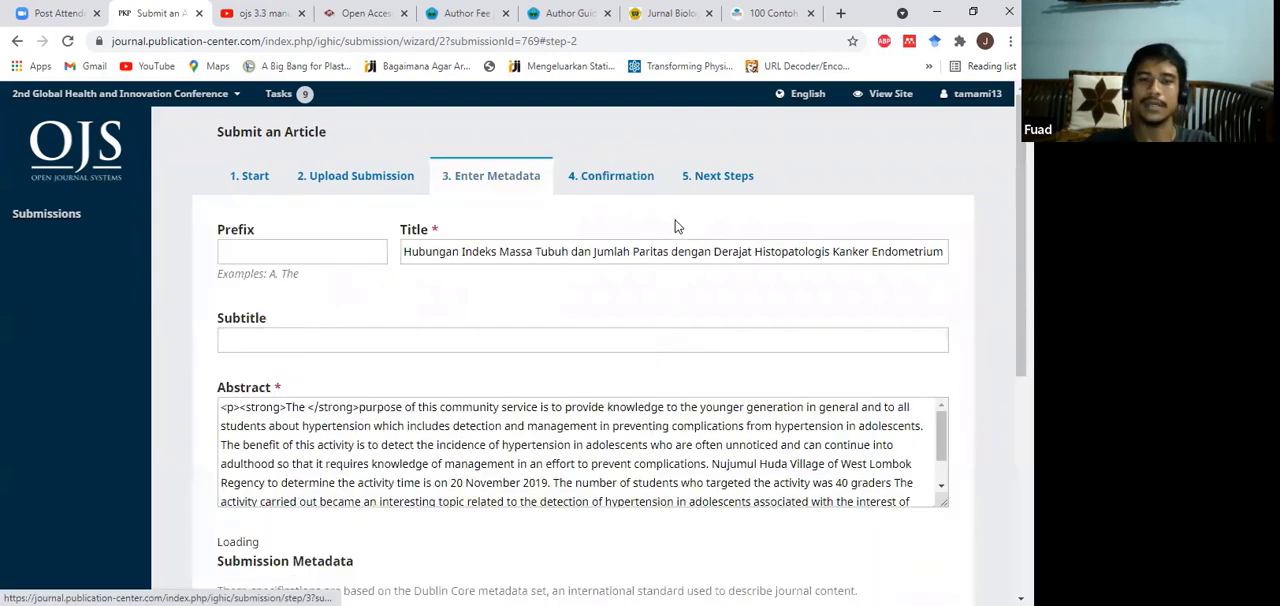
scroll(531, 329, down, 5)
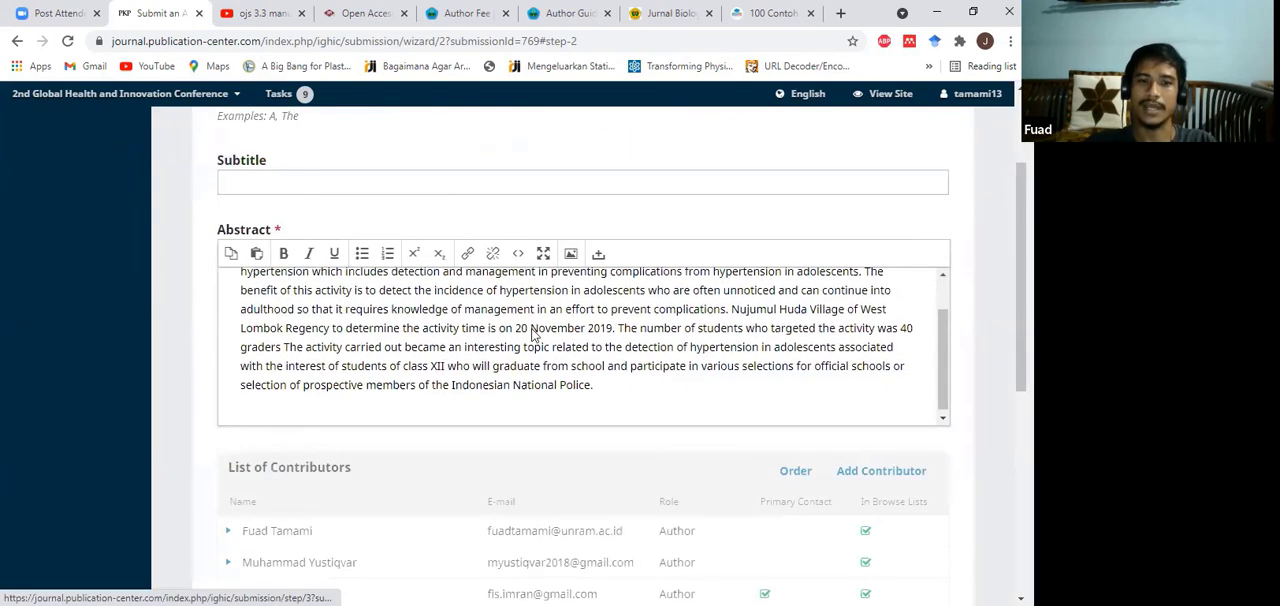
scroll(241, 414, up, 2)
scroll(623, 245, up, 3)
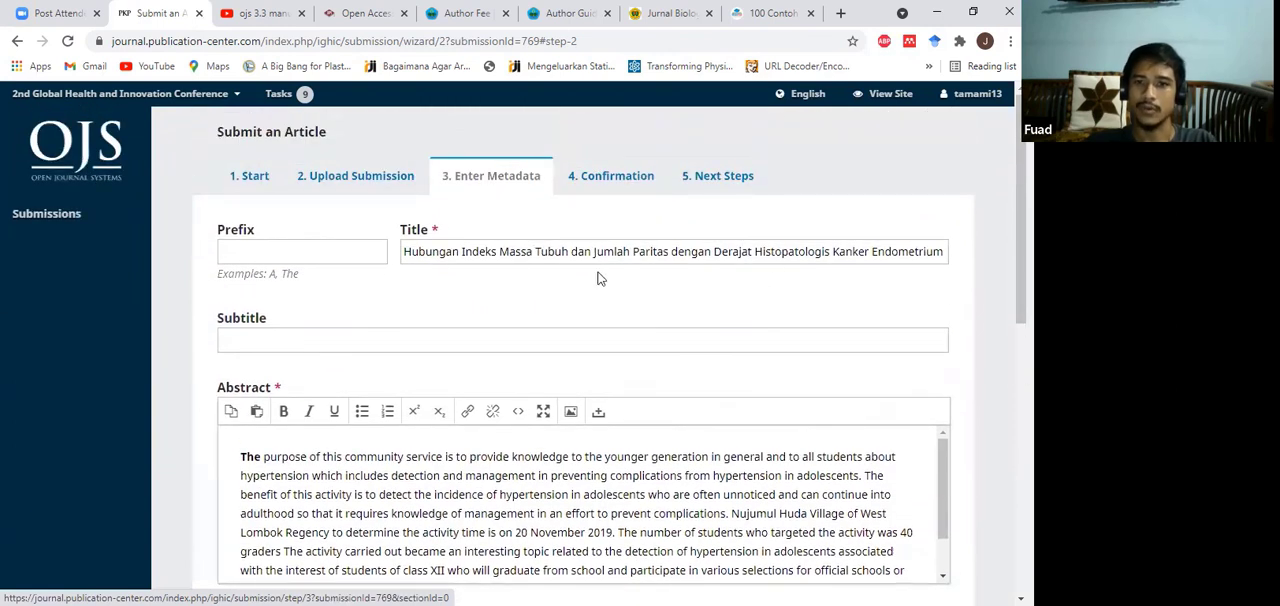
click(597, 179)
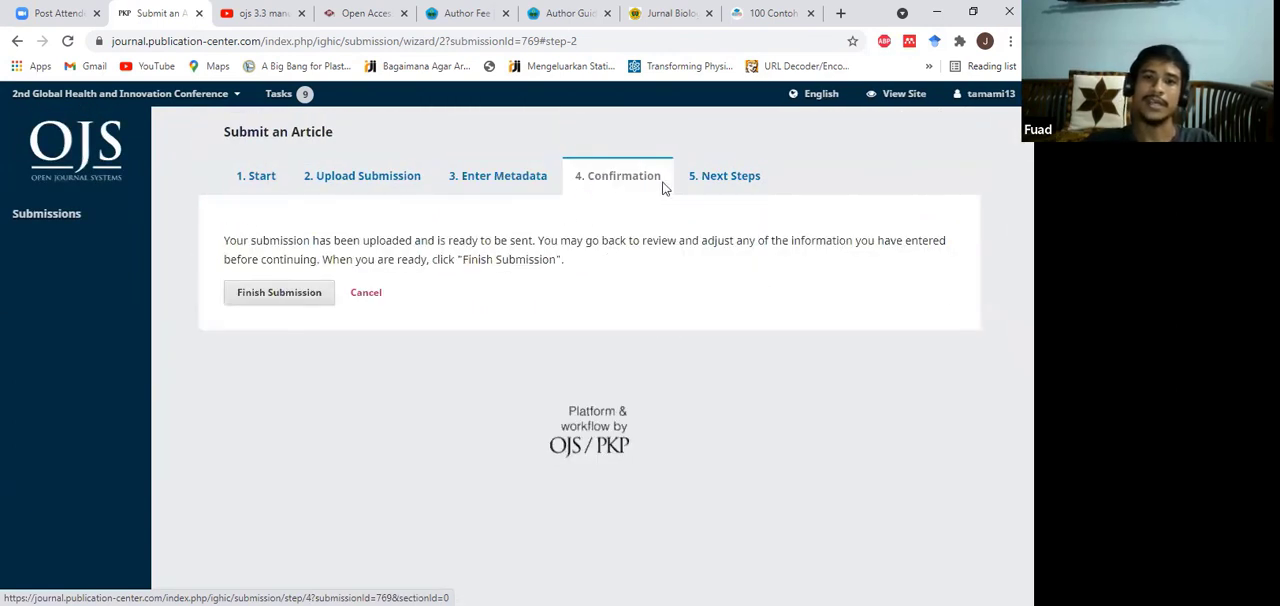
Step: Finish the submission, confirm sending the article to the journal, and dismiss the notifications
click(284, 296)
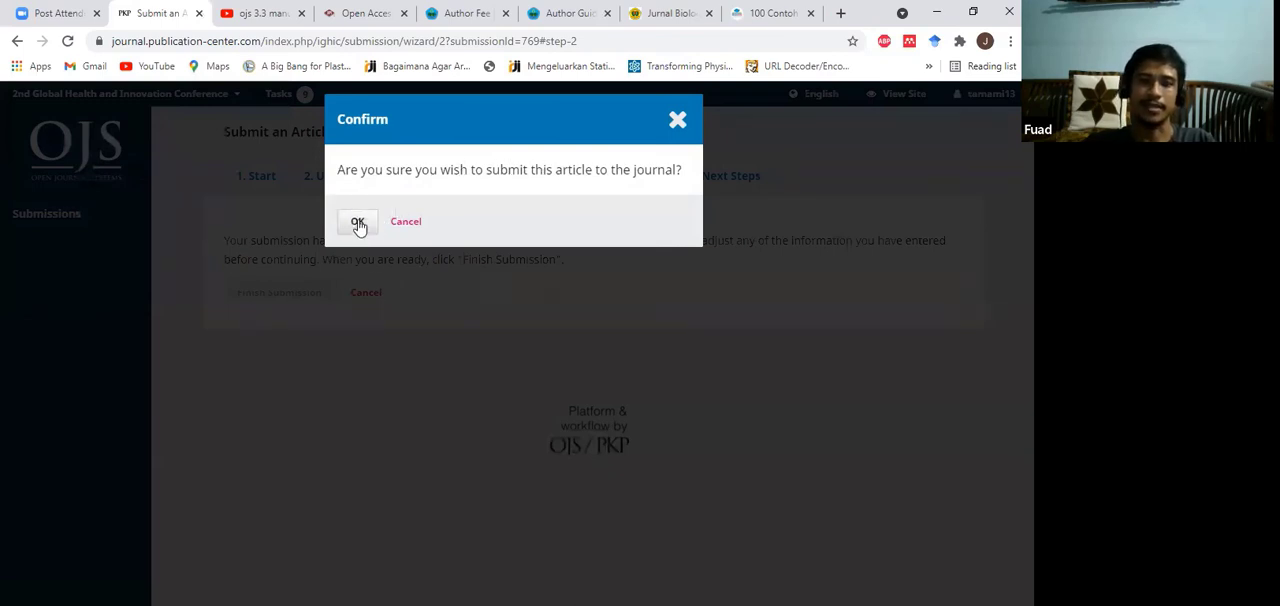
click(358, 223)
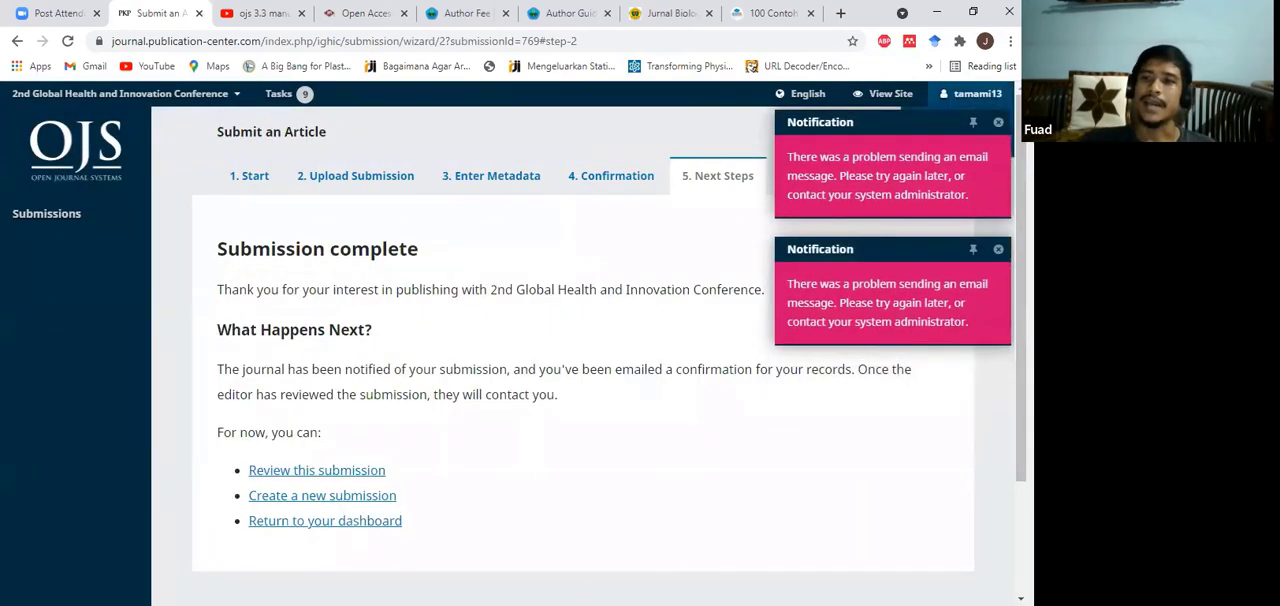
click(999, 124)
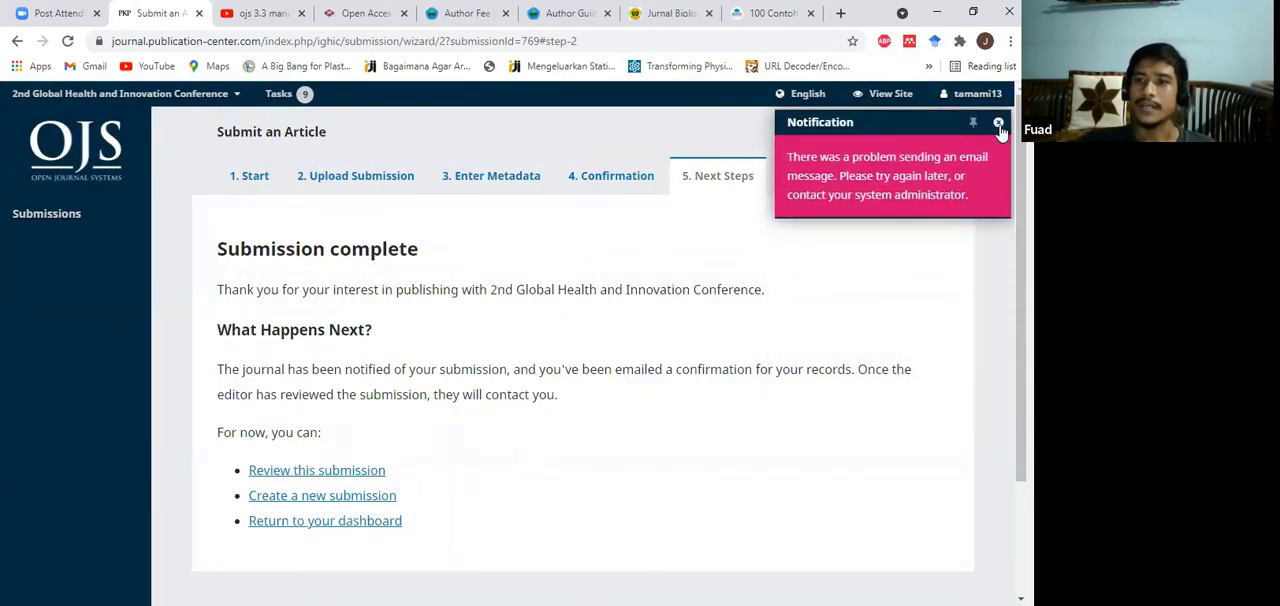
click(998, 123)
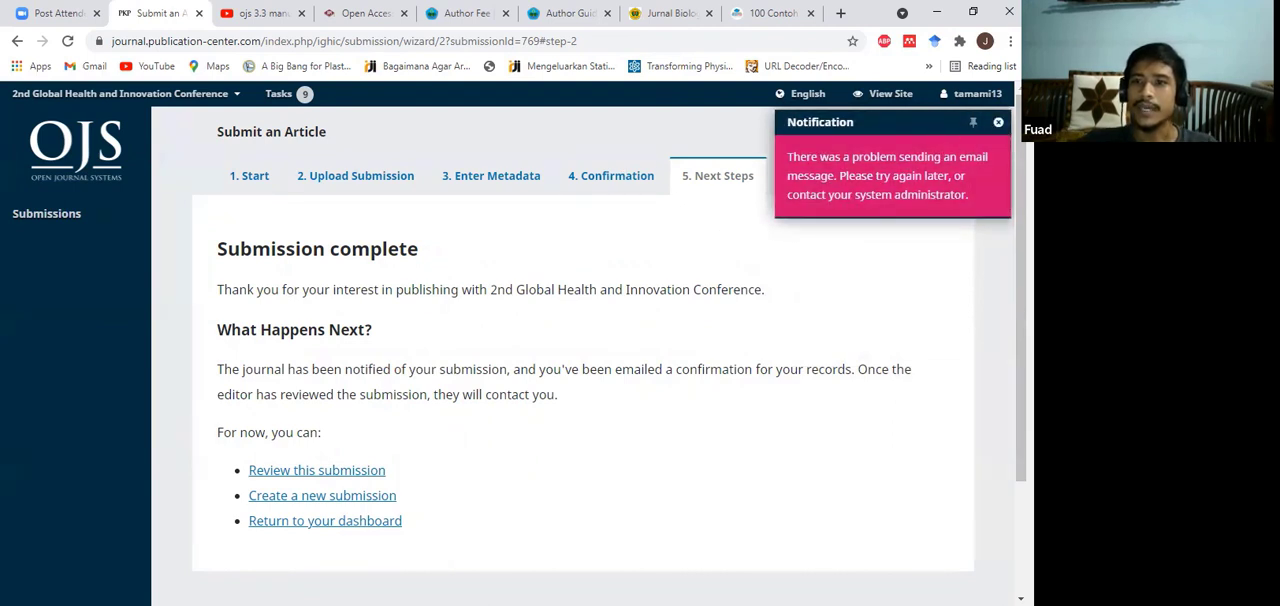
click(998, 123)
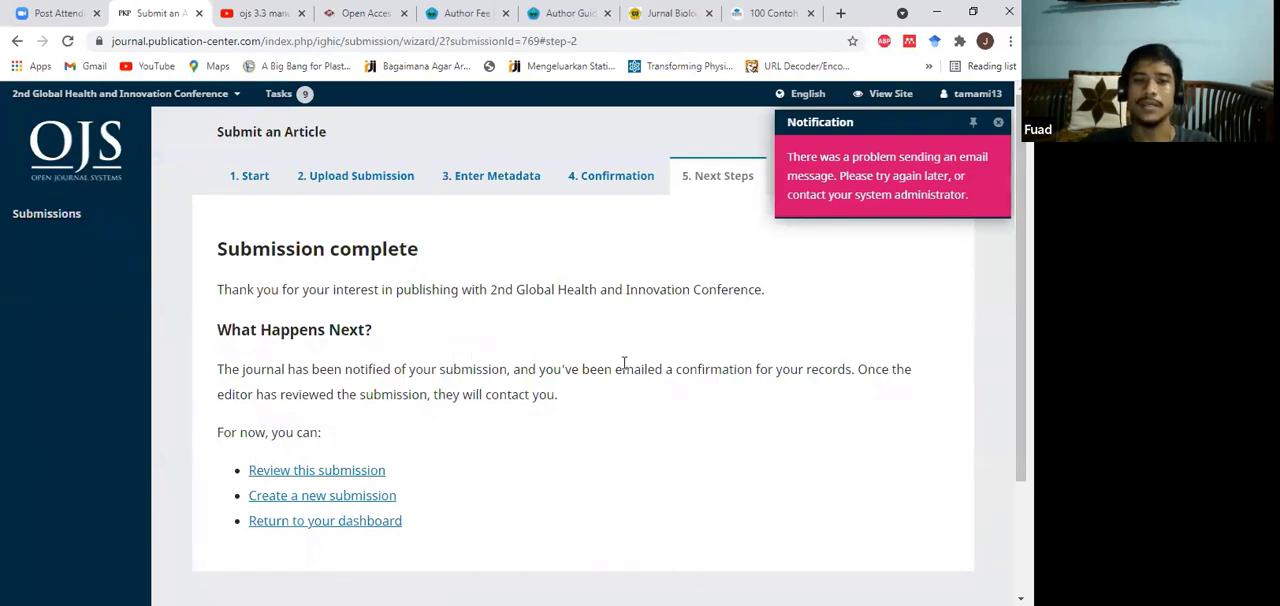
scroll(735, 341, down, 1)
scroll(786, 300, up, 1)
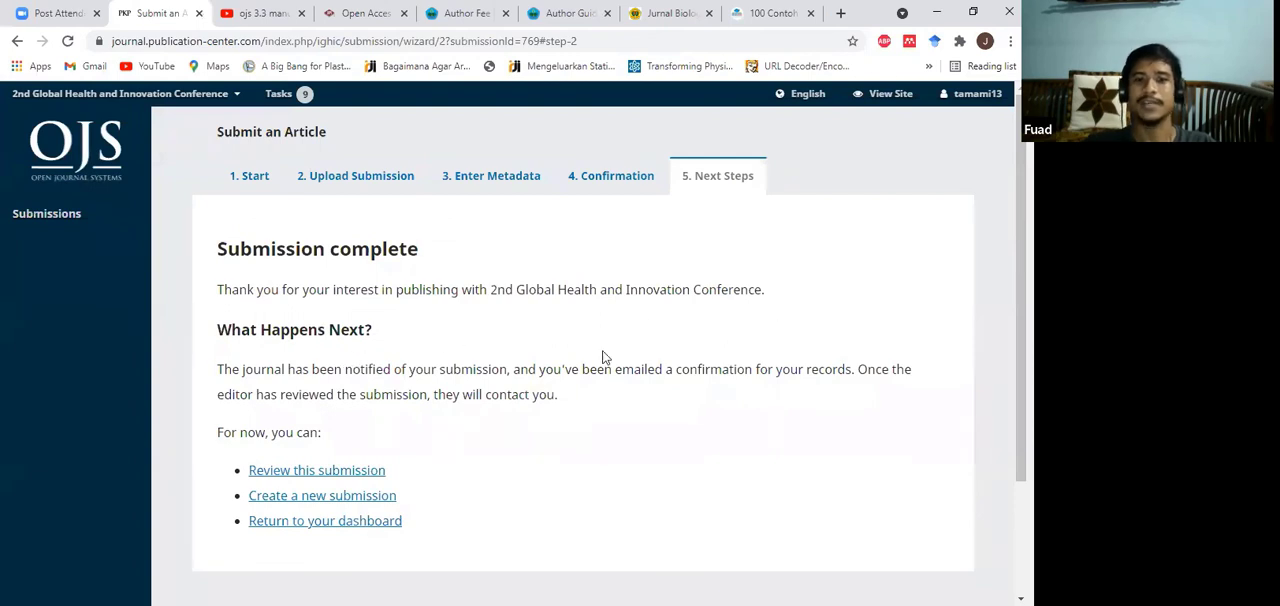
scroll(603, 357, down, 1)
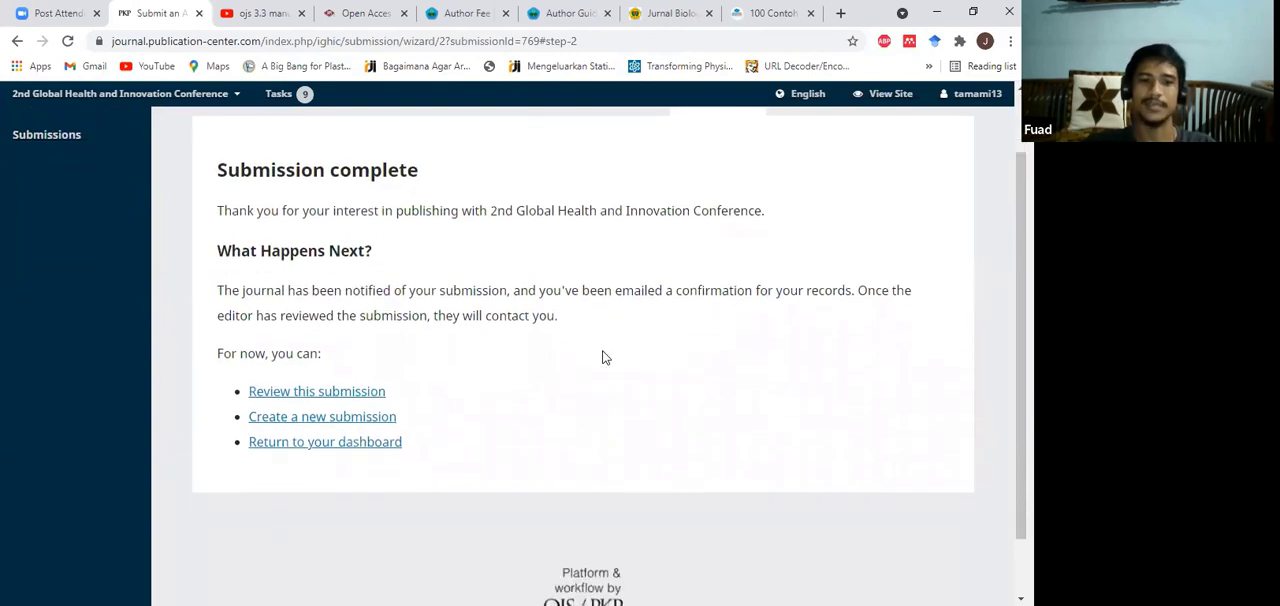
scroll(656, 317, up, 1)
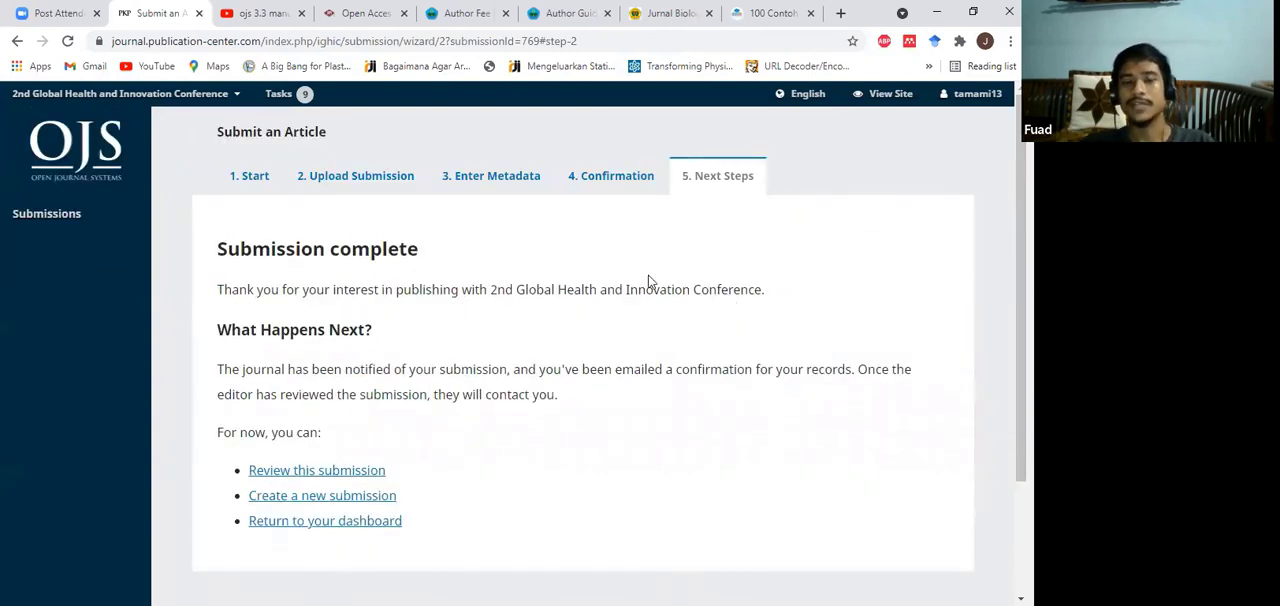